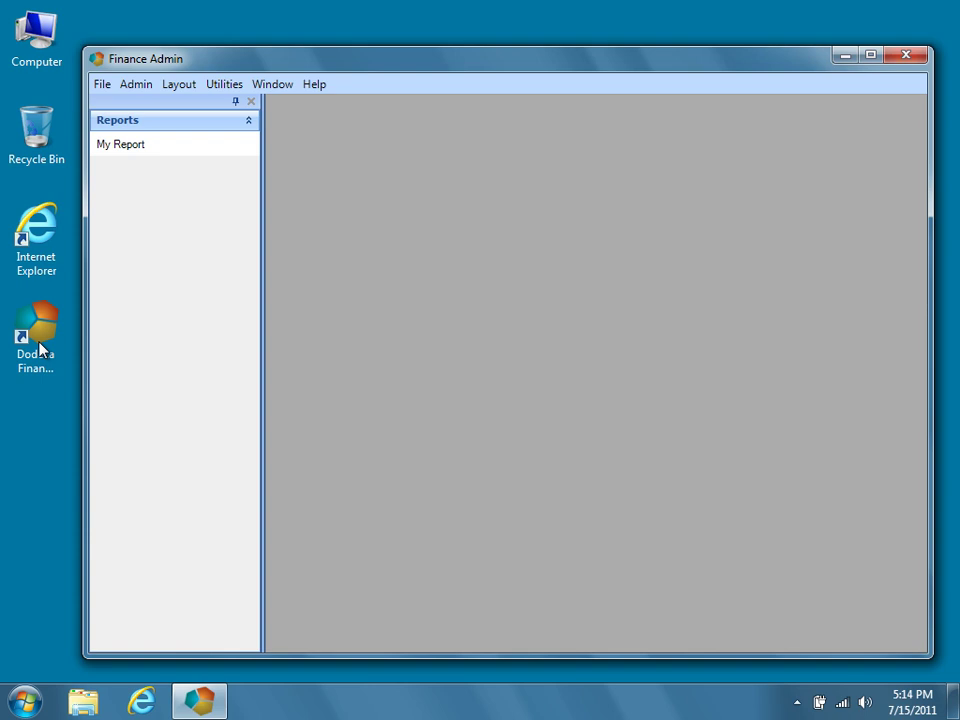
Open My Report, log in to Essbase with the password, and dismiss the Hello World message.
left_click(216, 150)
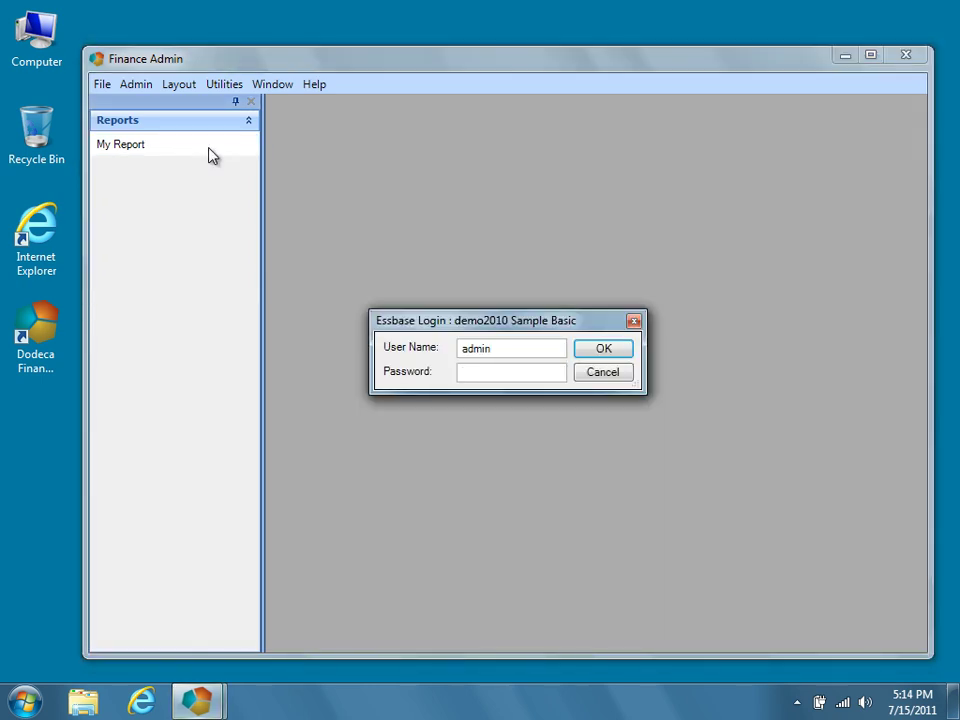
type("password")
key("Return")
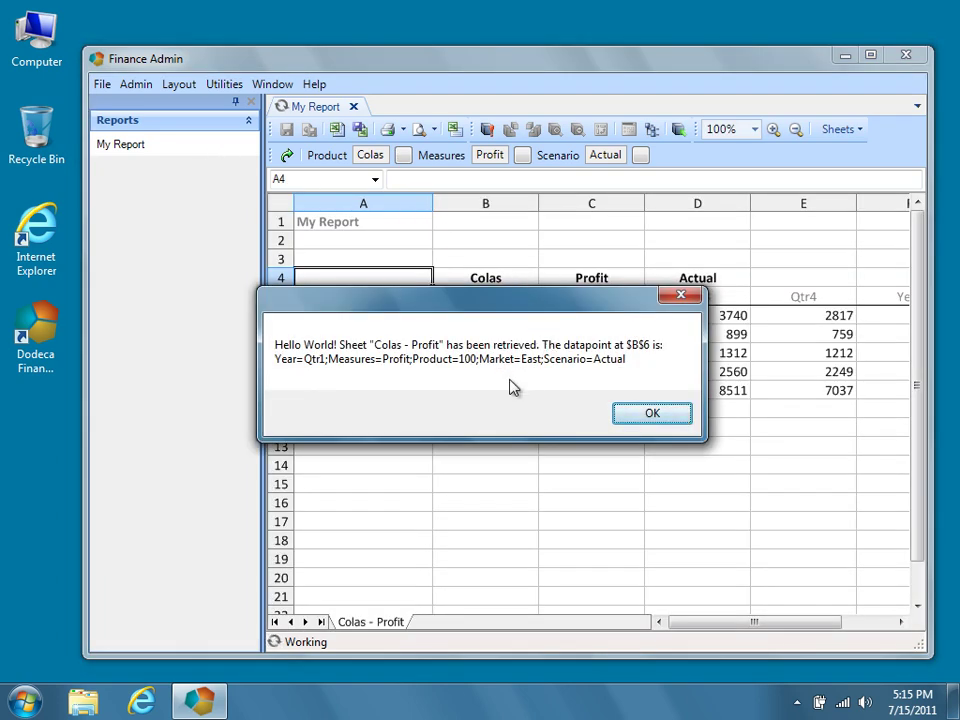
left_click(626, 415)
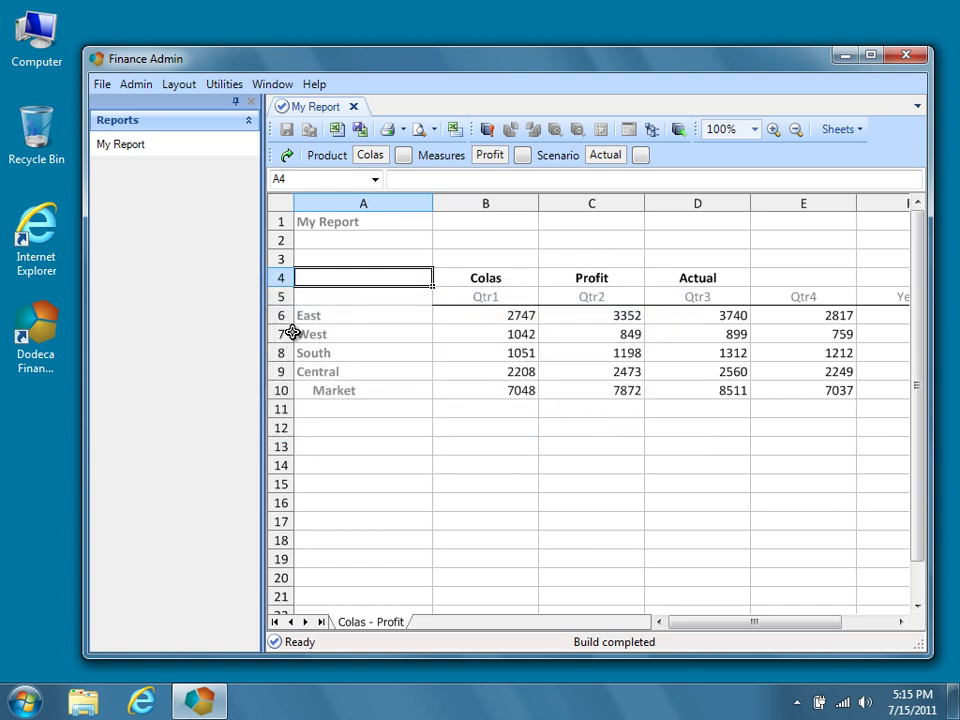
Clear the WorkbookScriptID setting in the My Report view and commit the change.
left_click(177, 156)
right_click(177, 157)
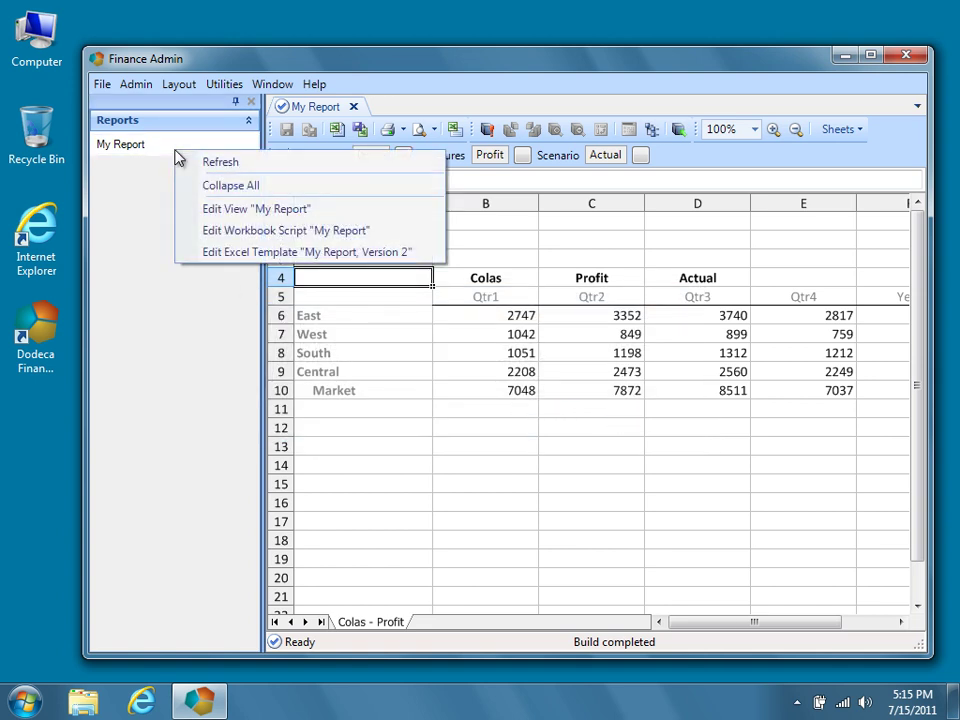
left_click(330, 212)
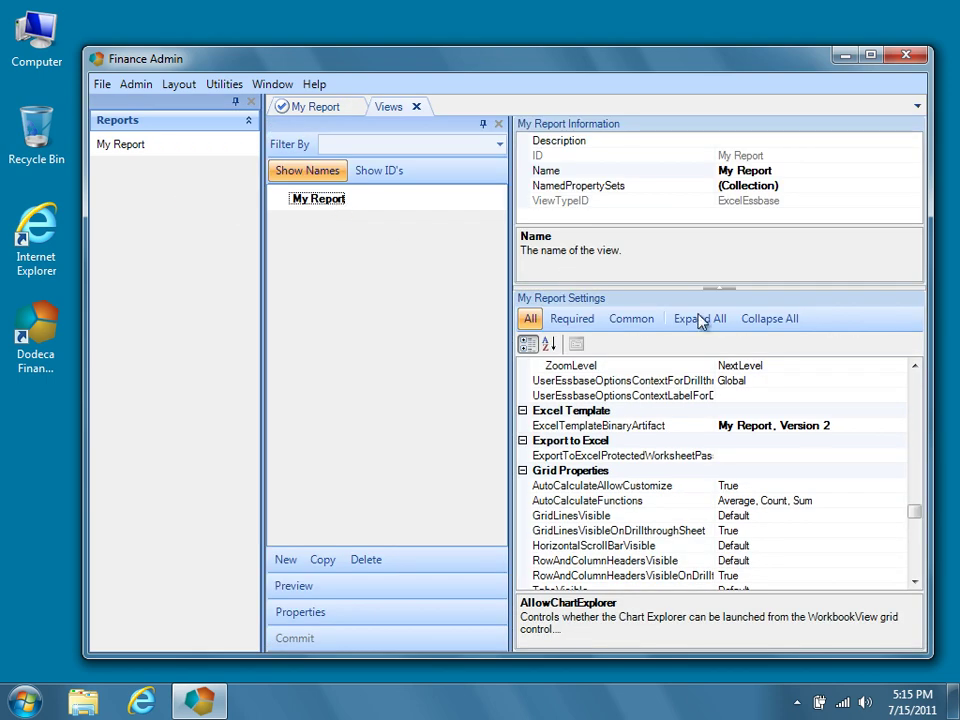
left_click_drag(915, 511, 915, 566)
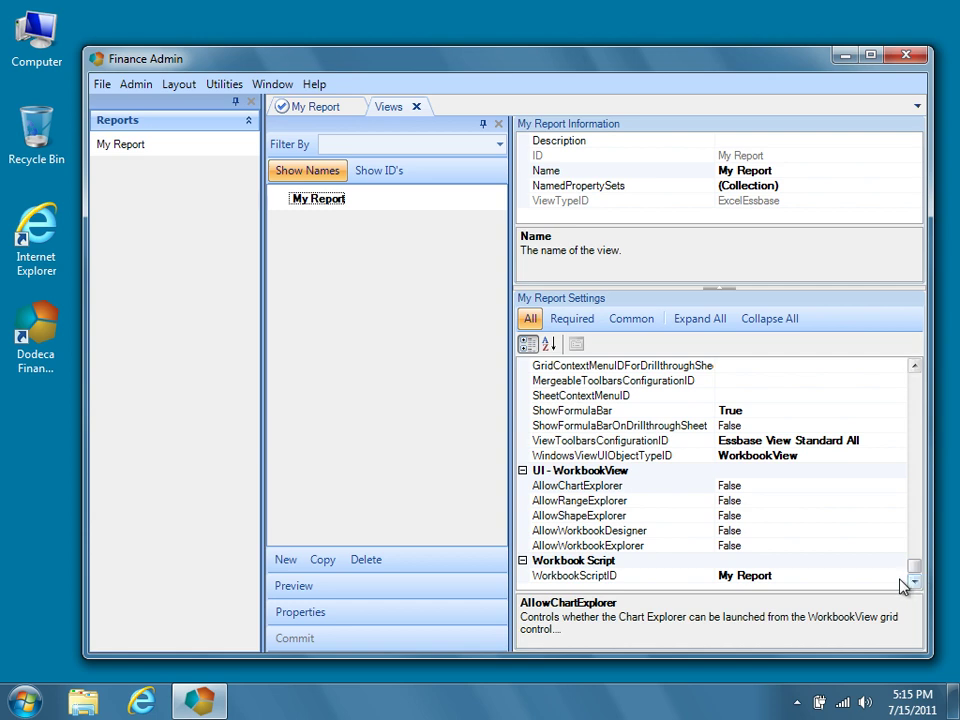
left_click(900, 580)
left_click(898, 577)
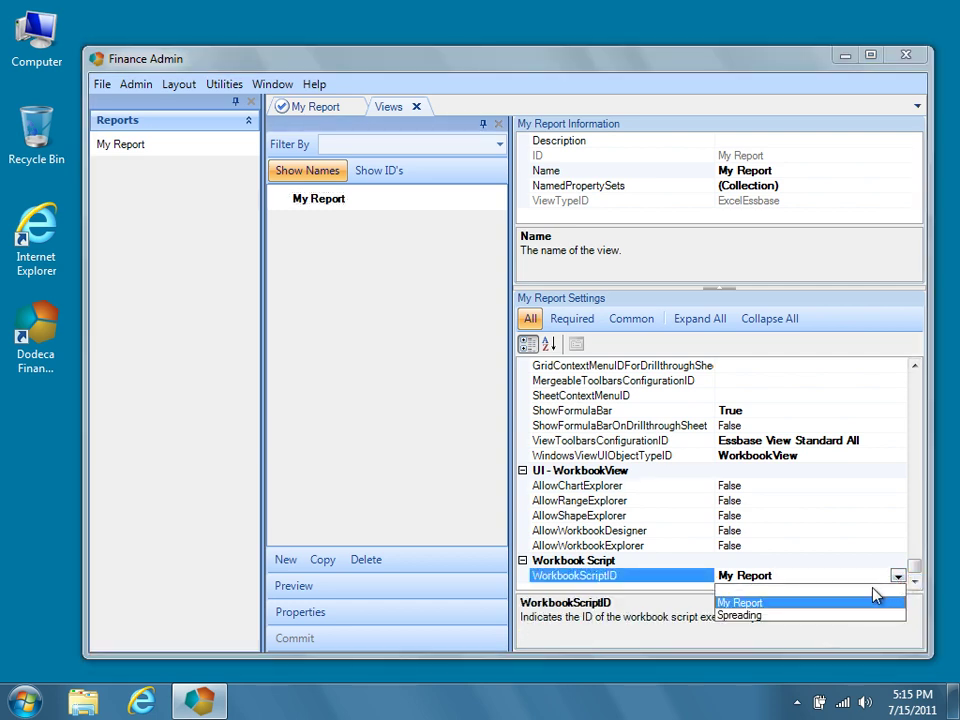
left_click(867, 600)
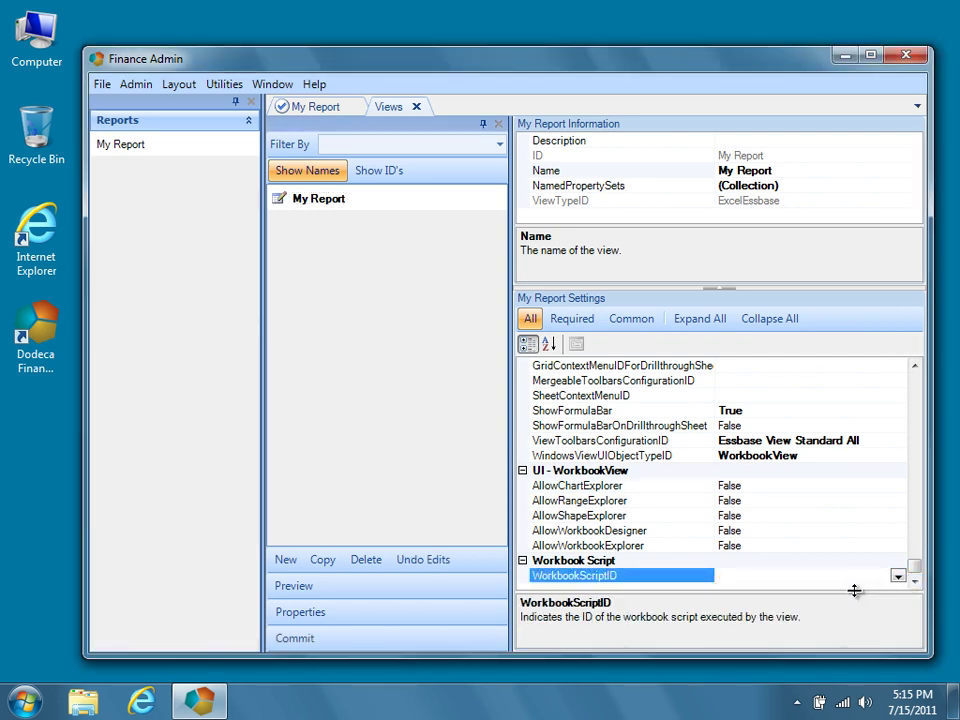
left_click(318, 642)
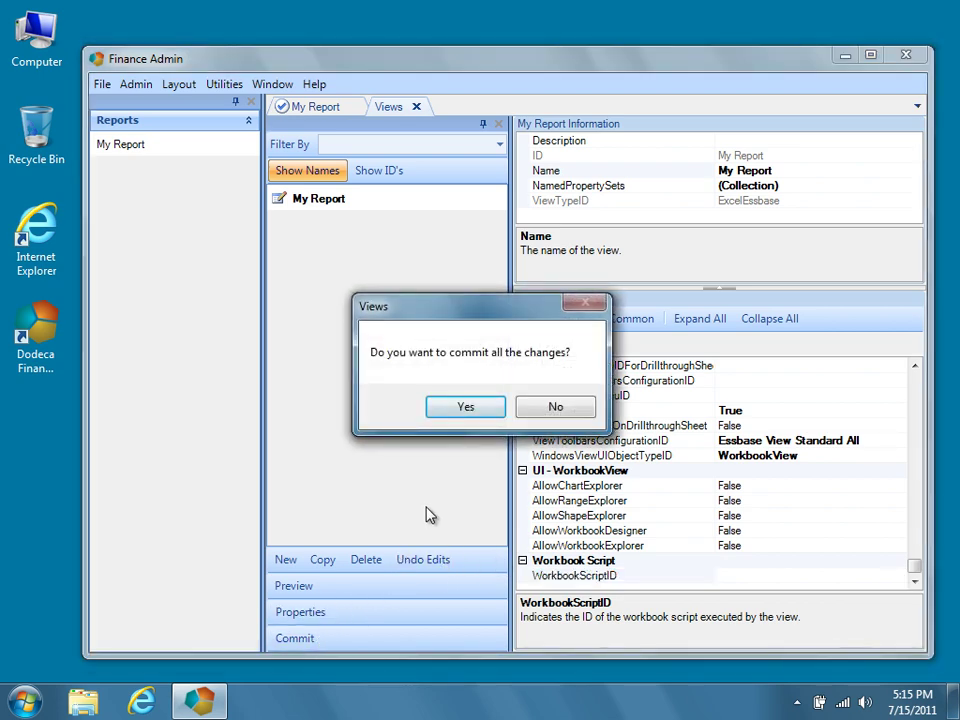
left_click(470, 407)
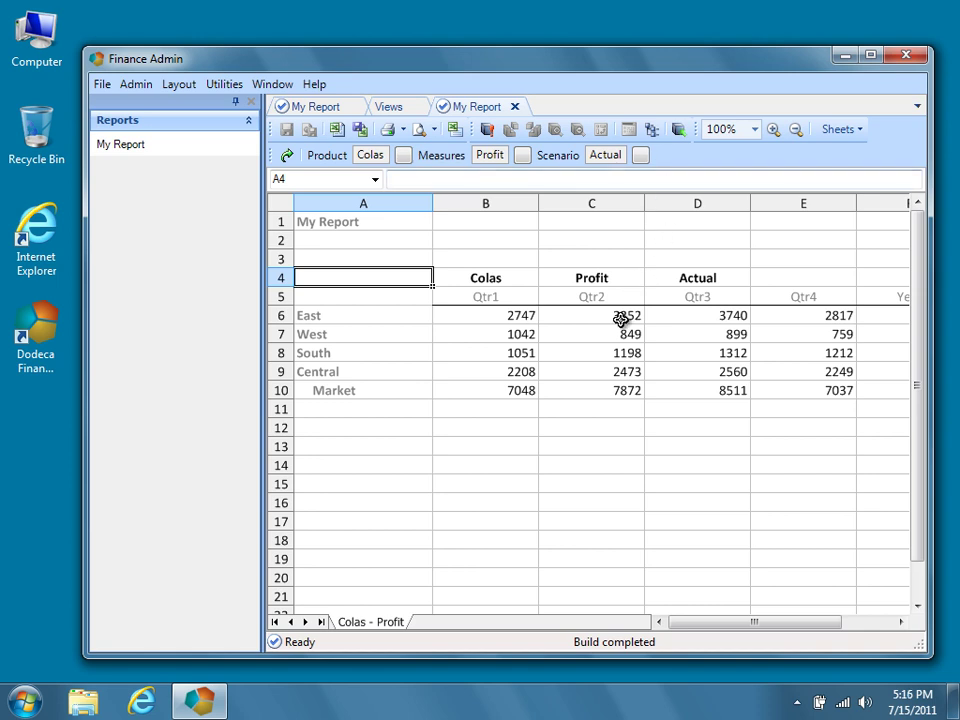
Select the empty cells B14 to D16 below the Colas Profit grid.
left_click_drag(490, 462, 874, 514)
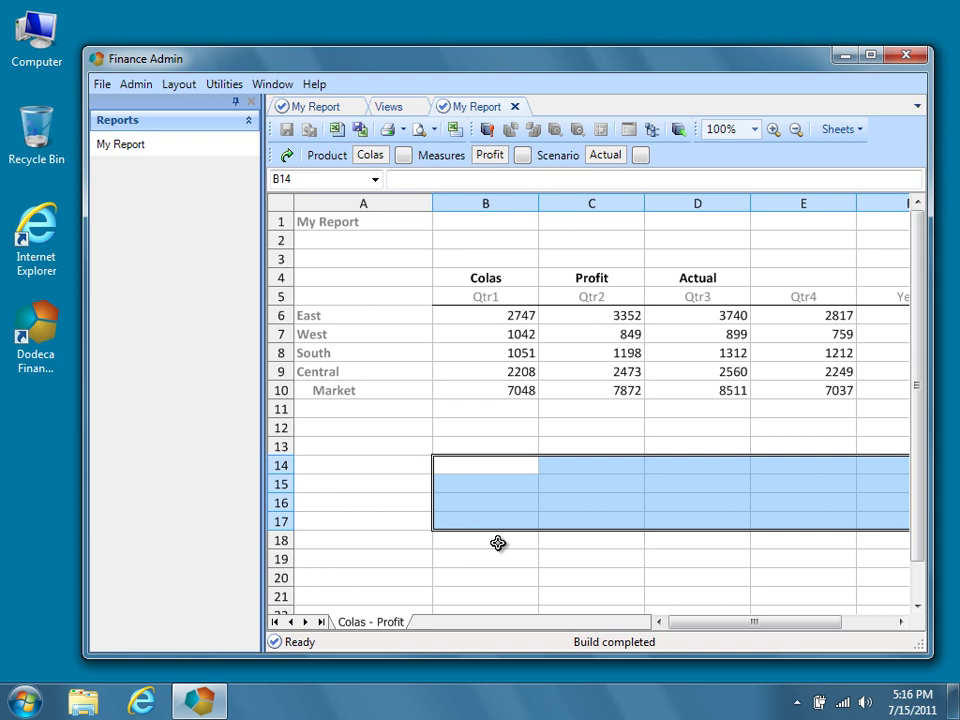
Export My Report's Excel template binary artifact to the Desktop as MyReport.xlsx.
right_click(221, 157)
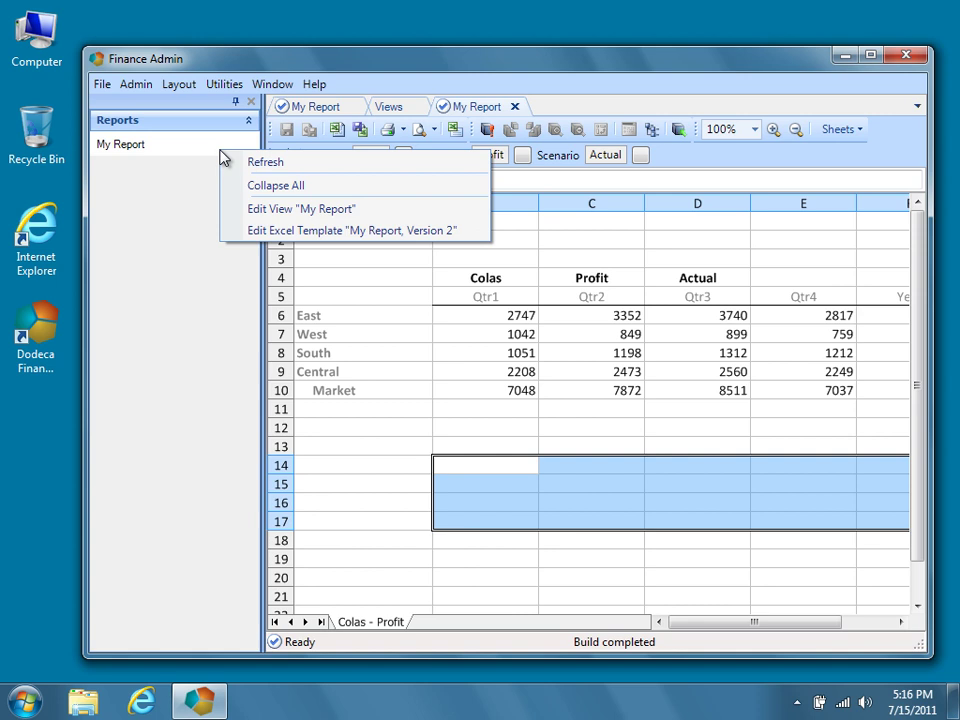
left_click(469, 238)
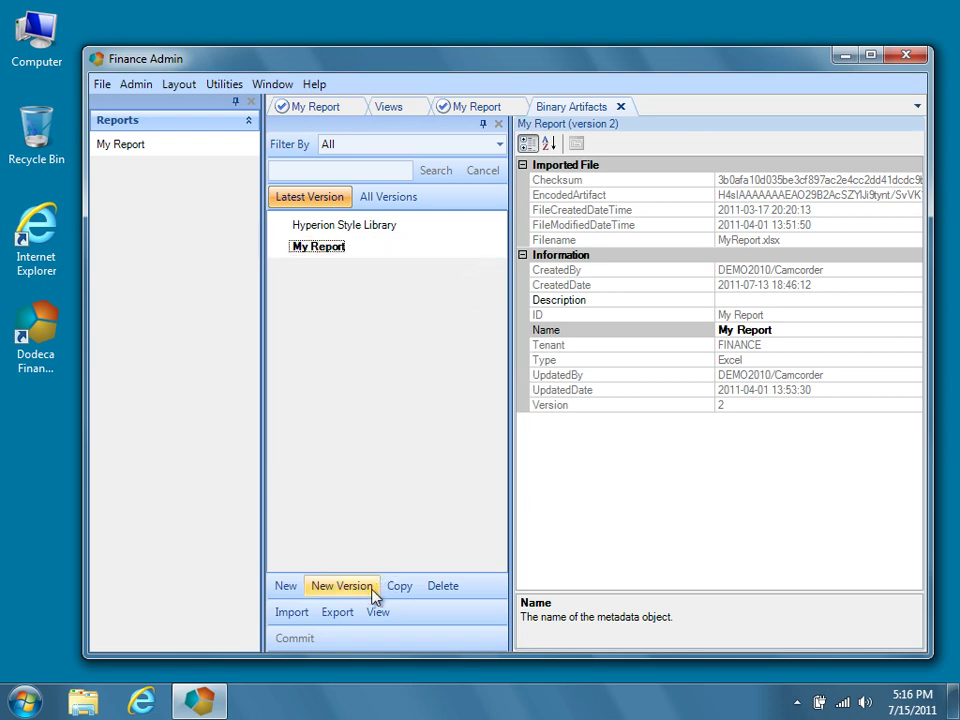
left_click(340, 614)
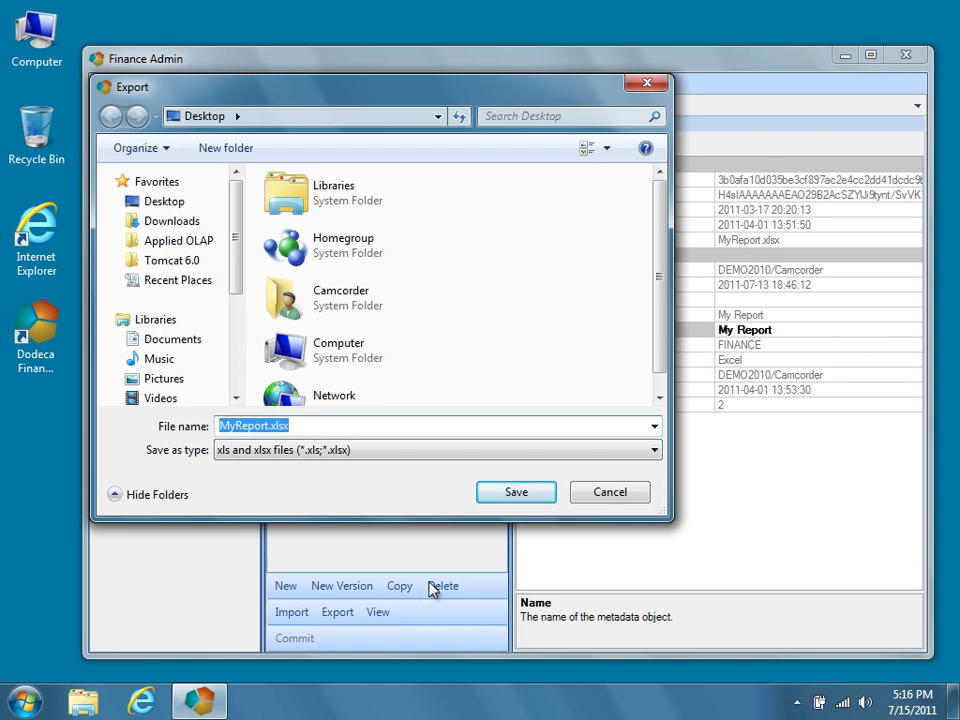
left_click(538, 497)
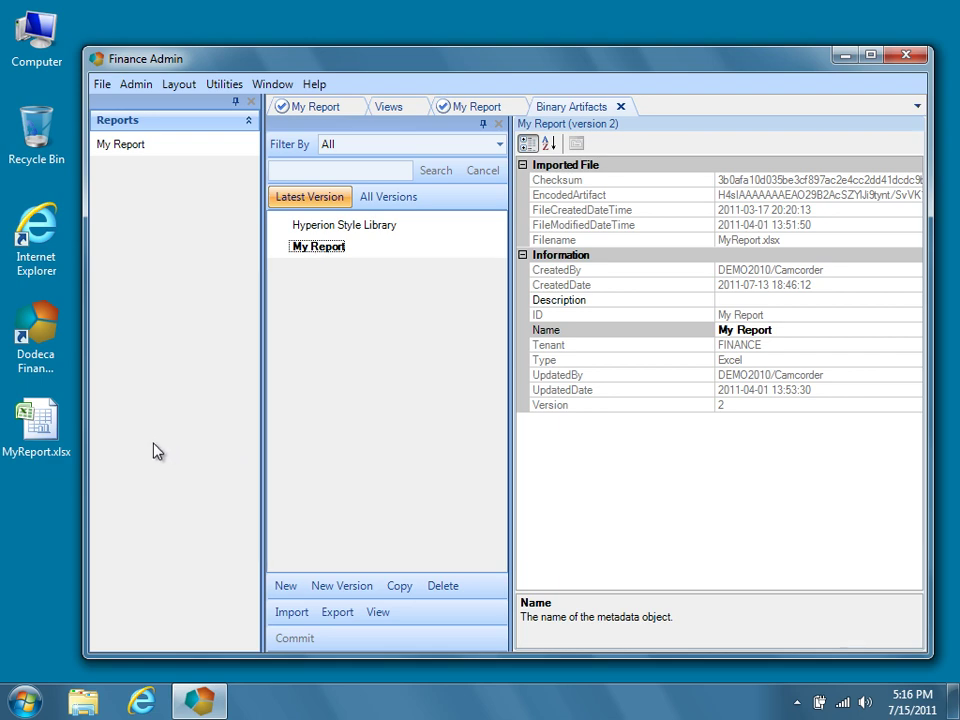
Open MyReport.xlsx and type a blue 'Commentary' label in cell A13.
double_click(62, 441)
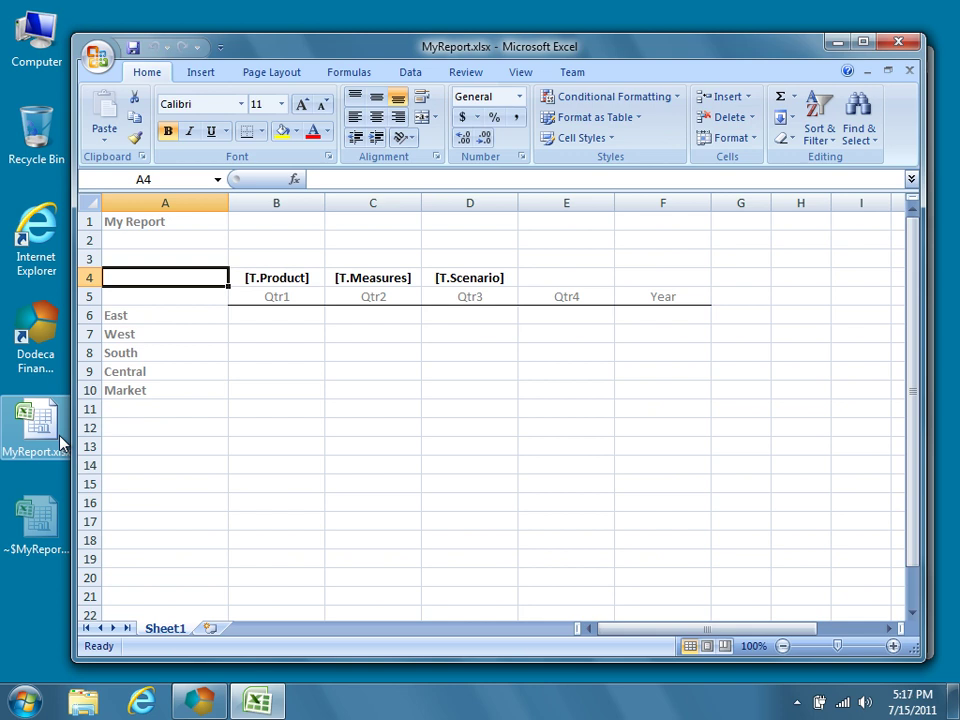
left_click(142, 447)
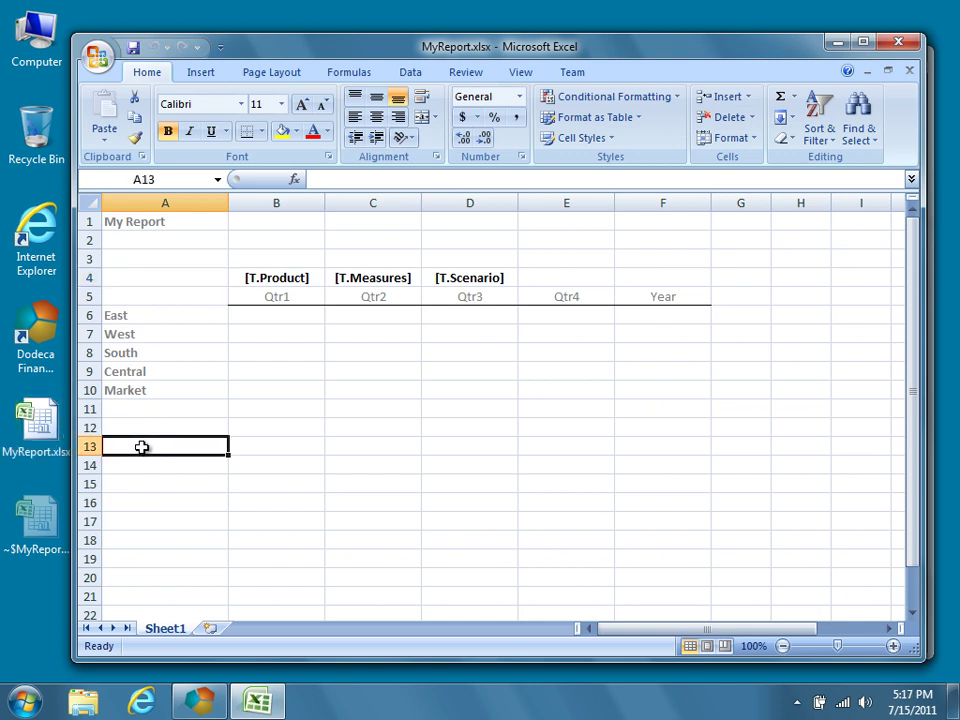
left_click(329, 137)
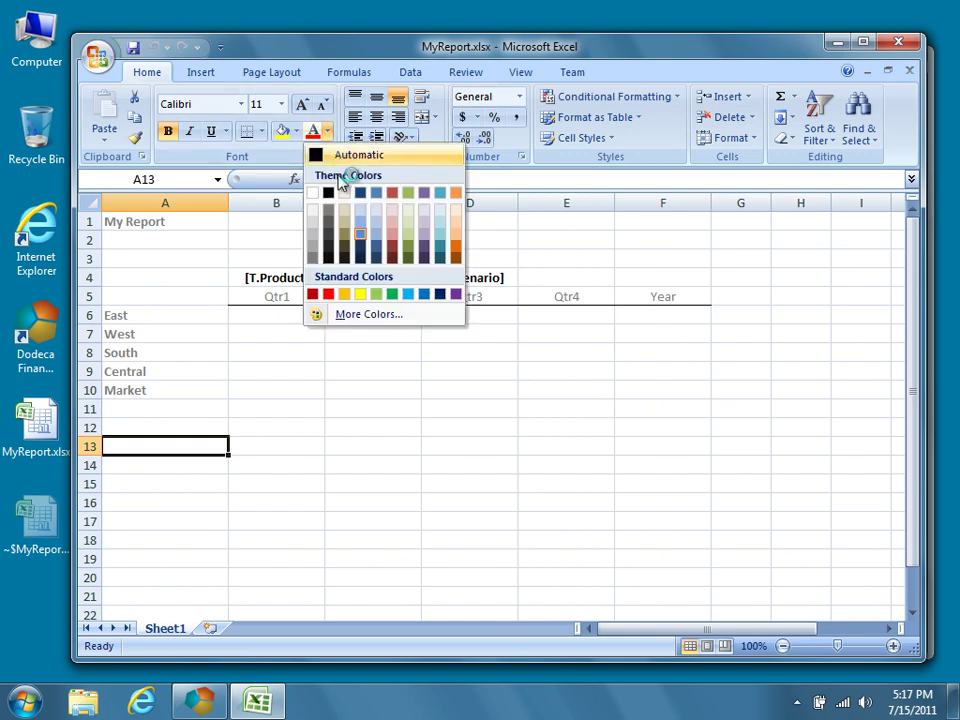
left_click(360, 233)
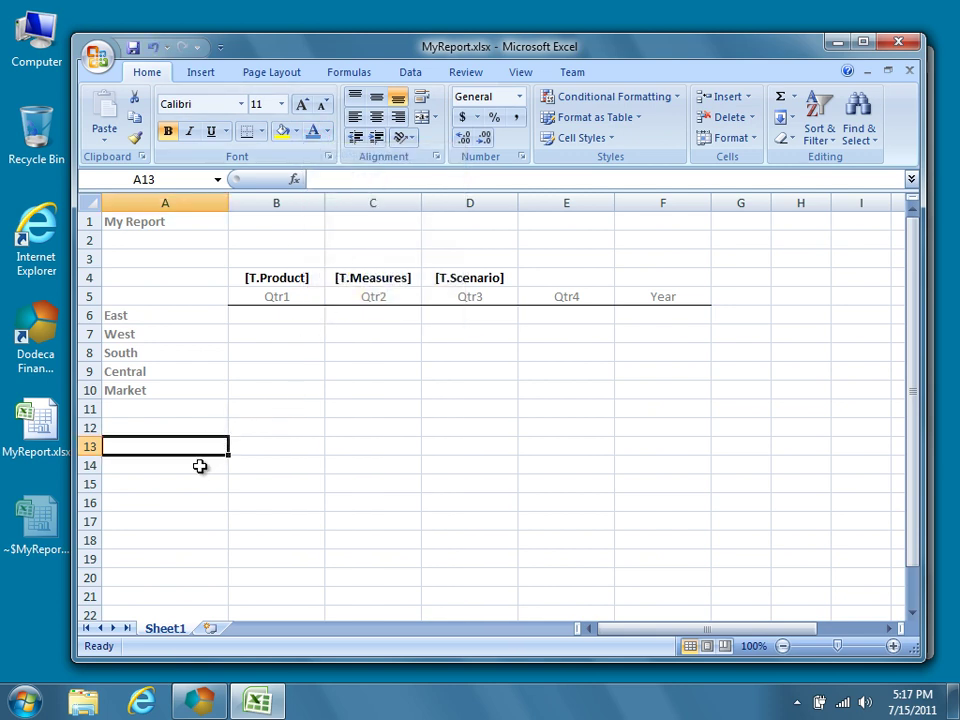
type("C")
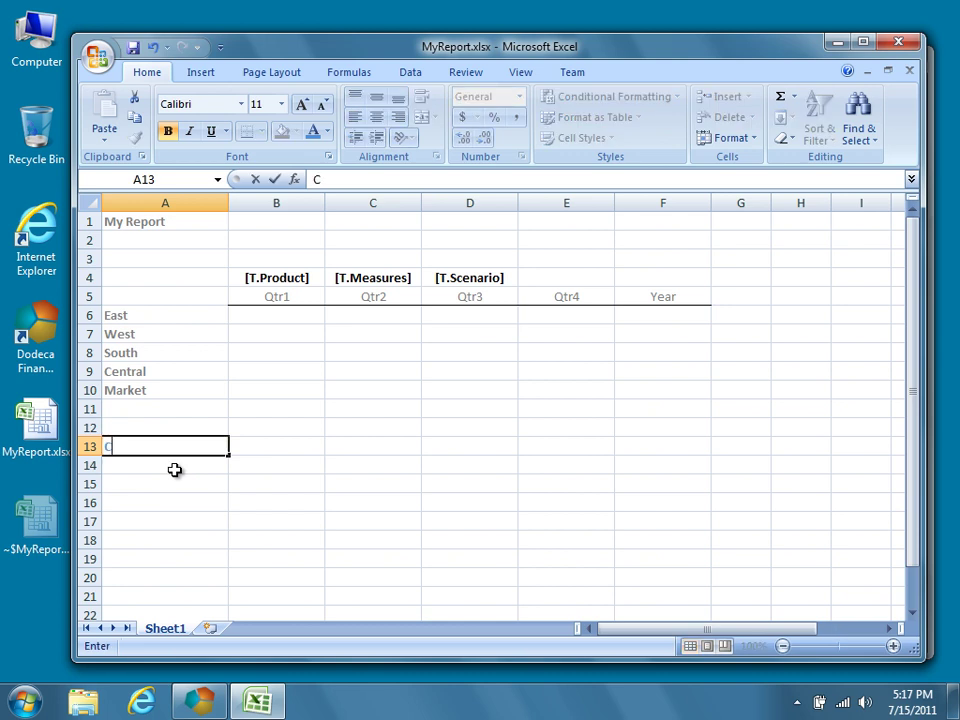
type("ommentary")
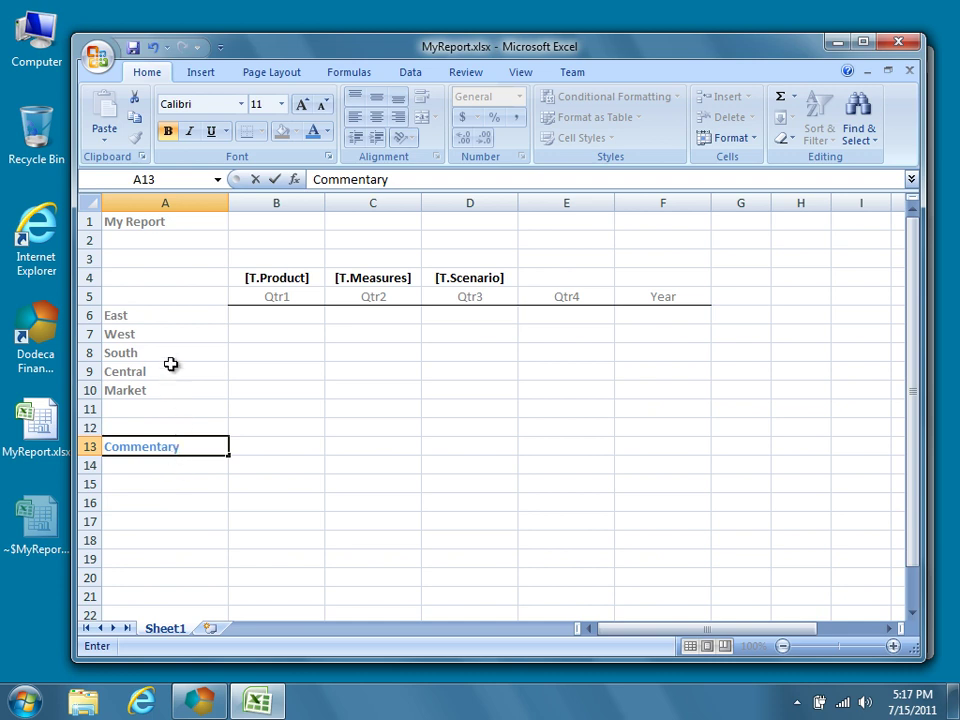
Copy the region labels East, West, South and Central from A6:A9 into A14:A17.
left_click_drag(173, 321, 176, 368)
right_click(193, 315)
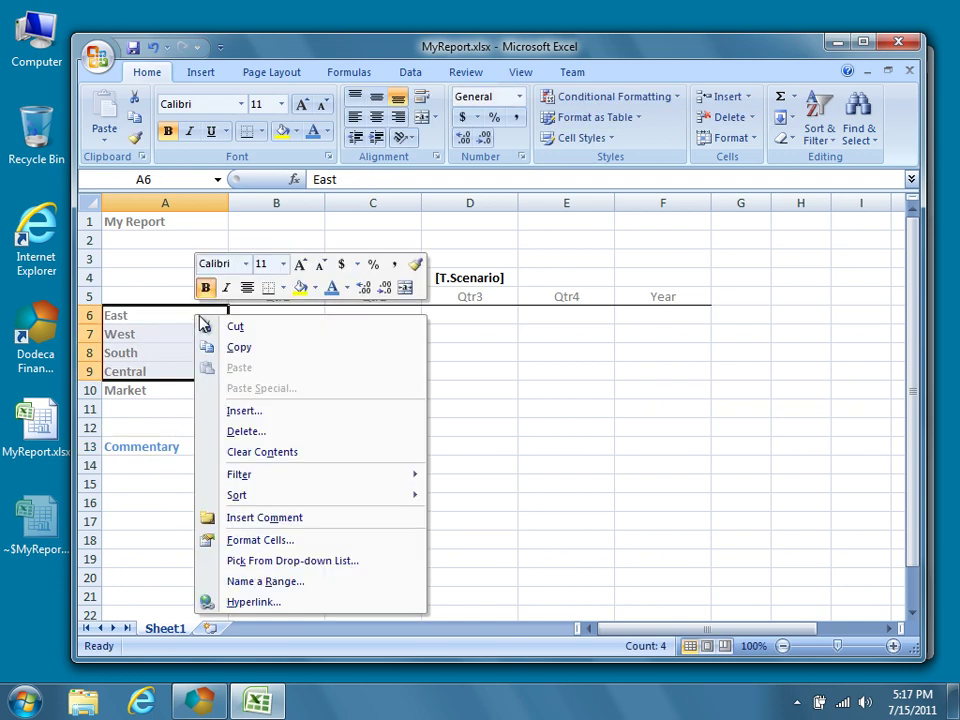
left_click(254, 349)
left_click(182, 463)
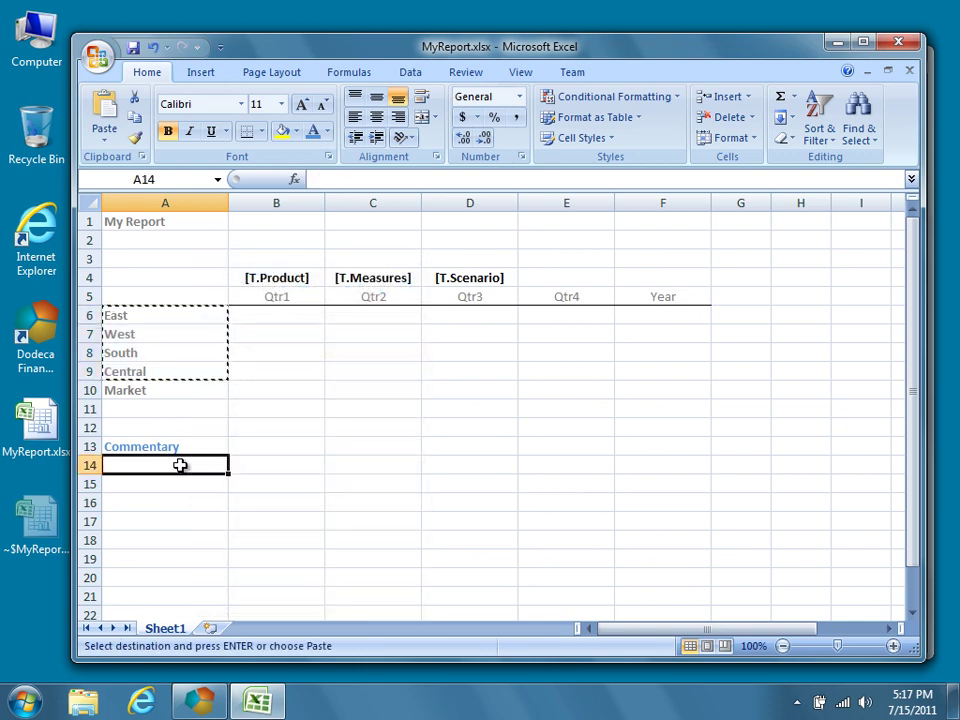
right_click(182, 467)
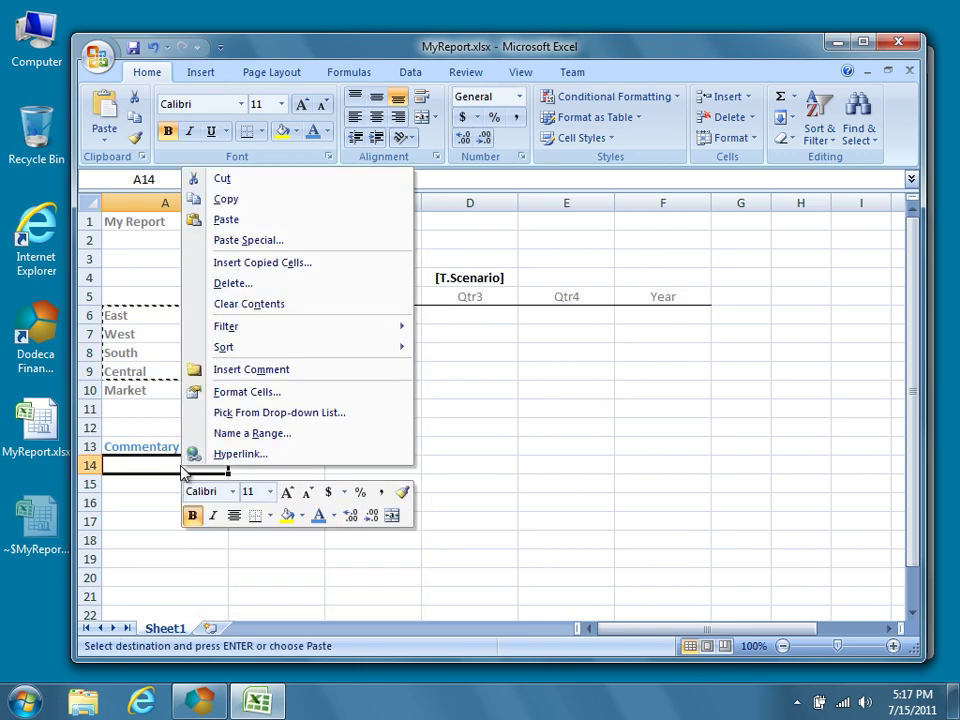
left_click(243, 220)
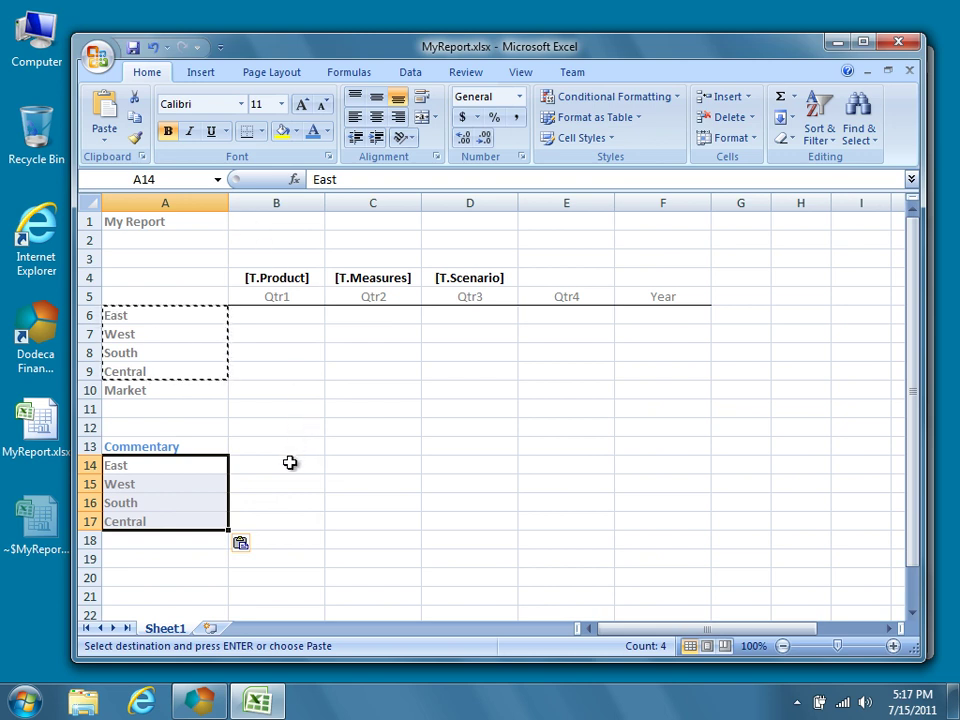
Merge B14:F14 and B15:F15 into single cells for the East and West rows.
left_click_drag(289, 462, 618, 458)
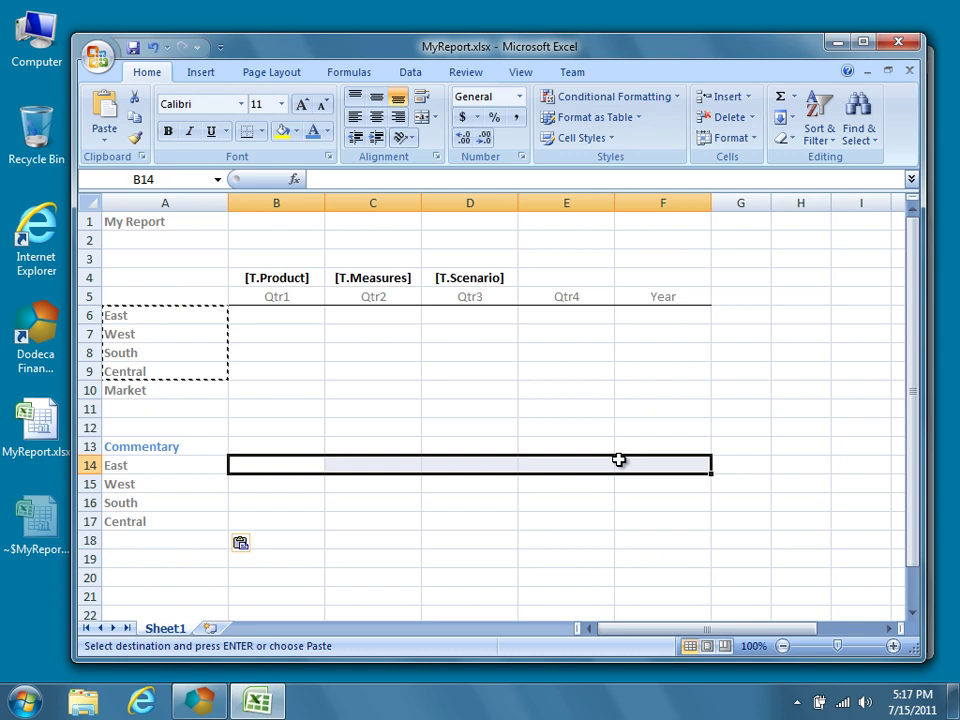
left_click(435, 117)
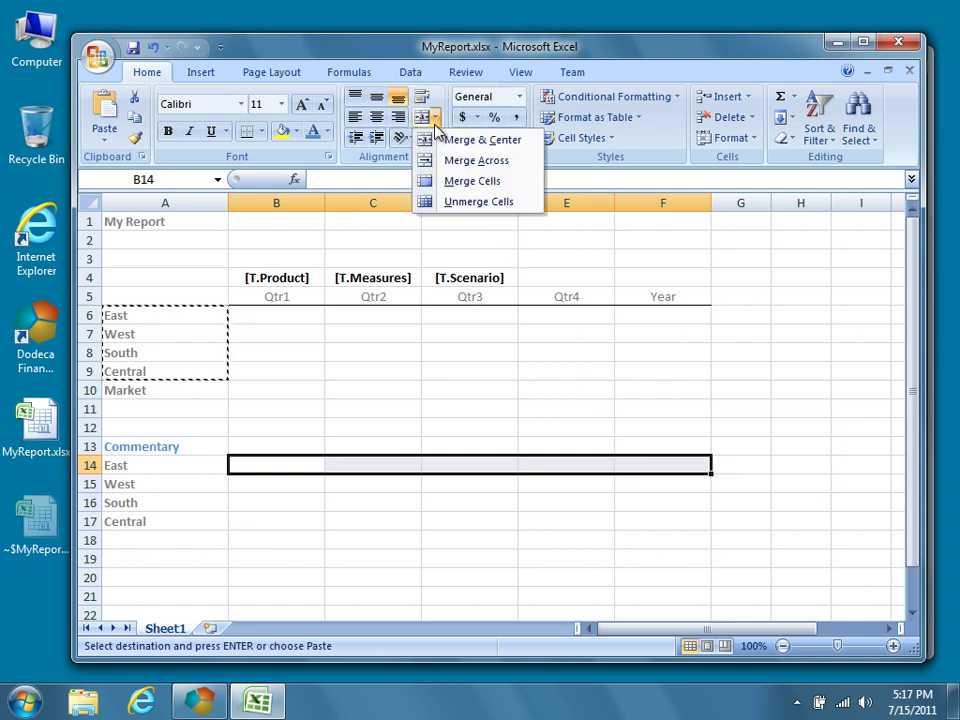
left_click(460, 180)
left_click_drag(311, 490, 628, 489)
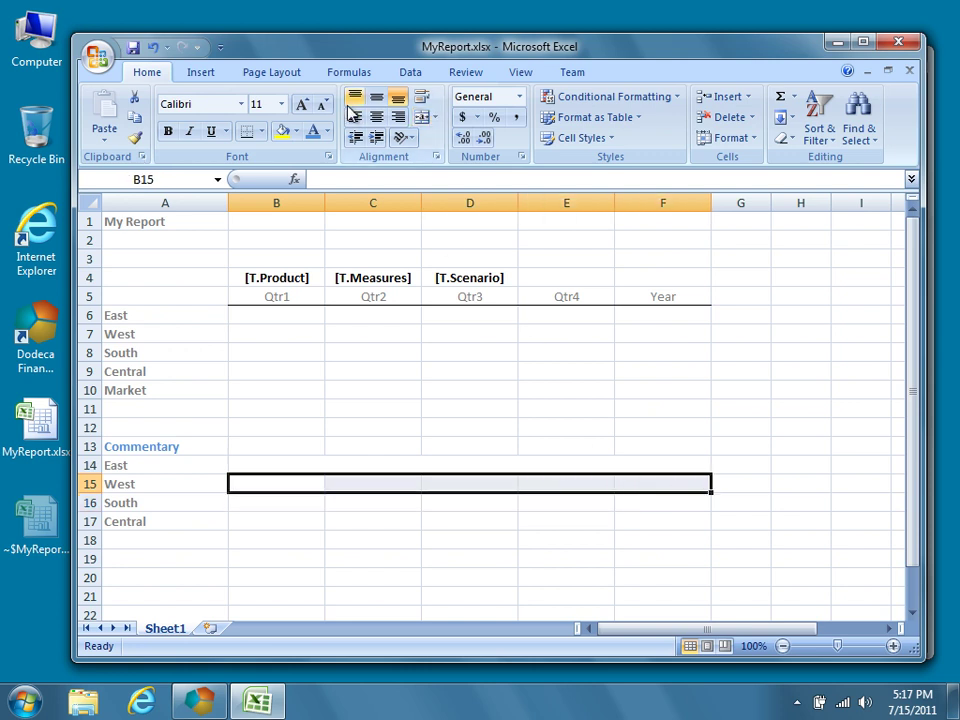
left_click(435, 117)
left_click(447, 182)
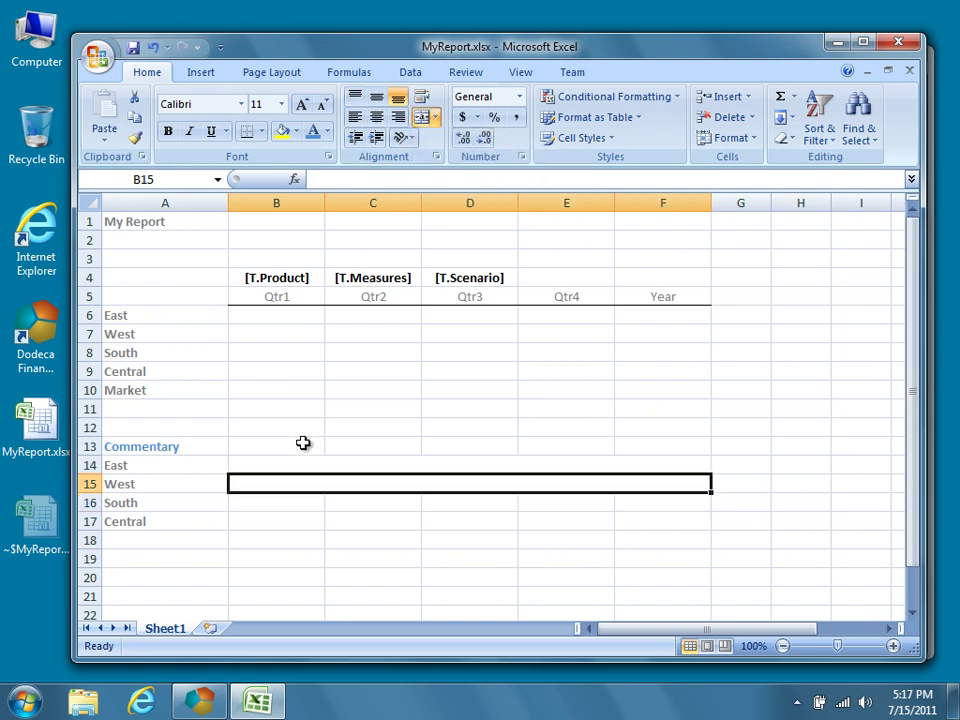
Merge B16:F16 and B17:F17 into single cells for the South and Central rows.
left_click_drag(289, 497, 624, 493)
left_click(435, 117)
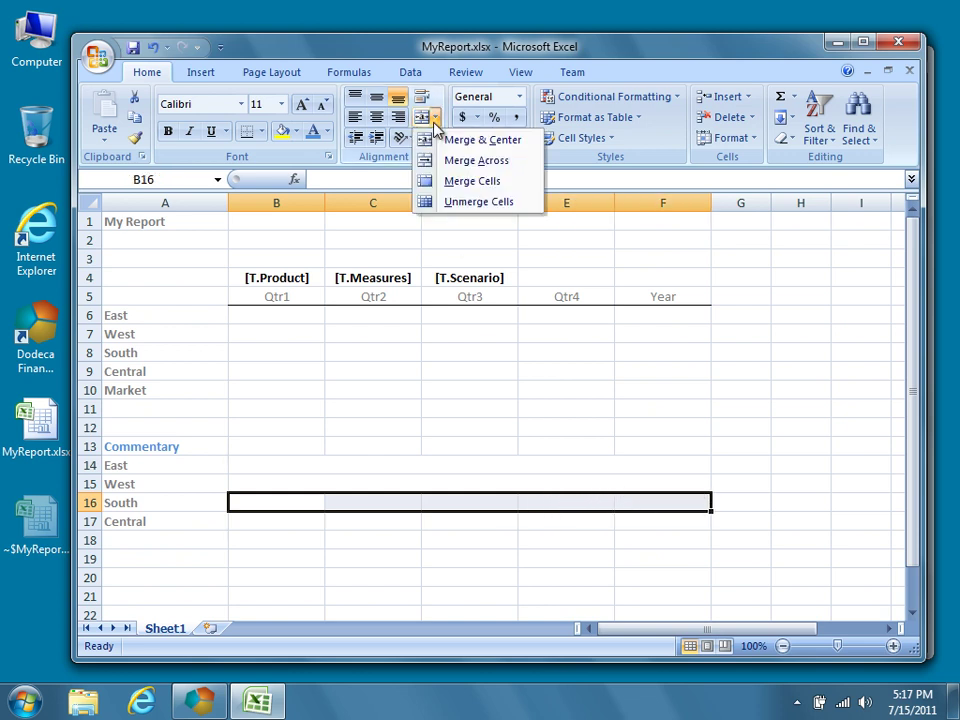
left_click(450, 180)
left_click_drag(300, 522, 621, 519)
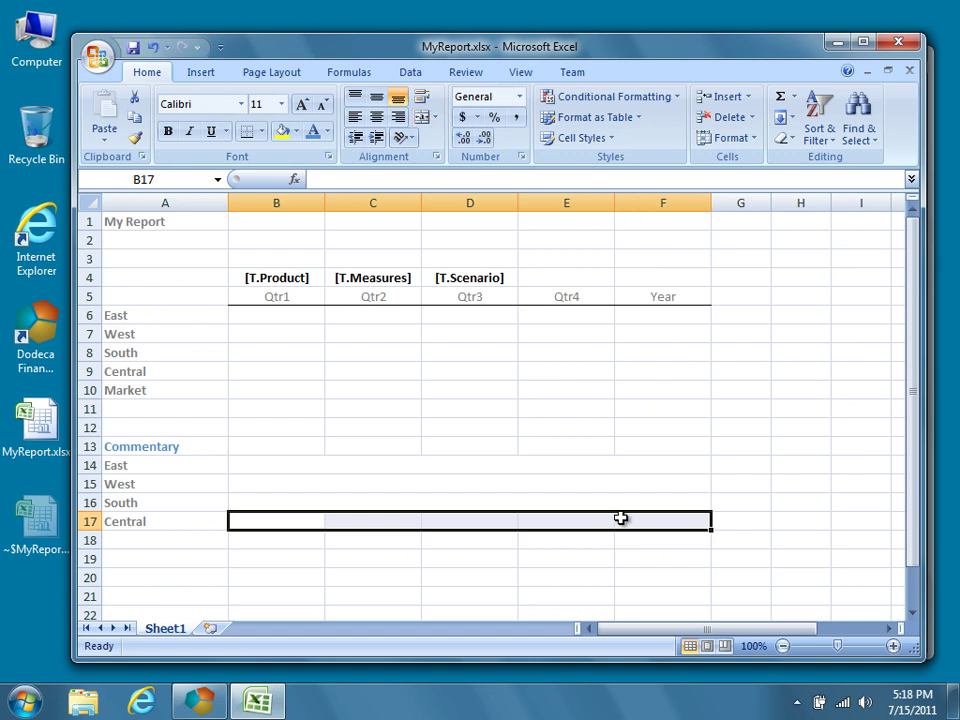
left_click(435, 117)
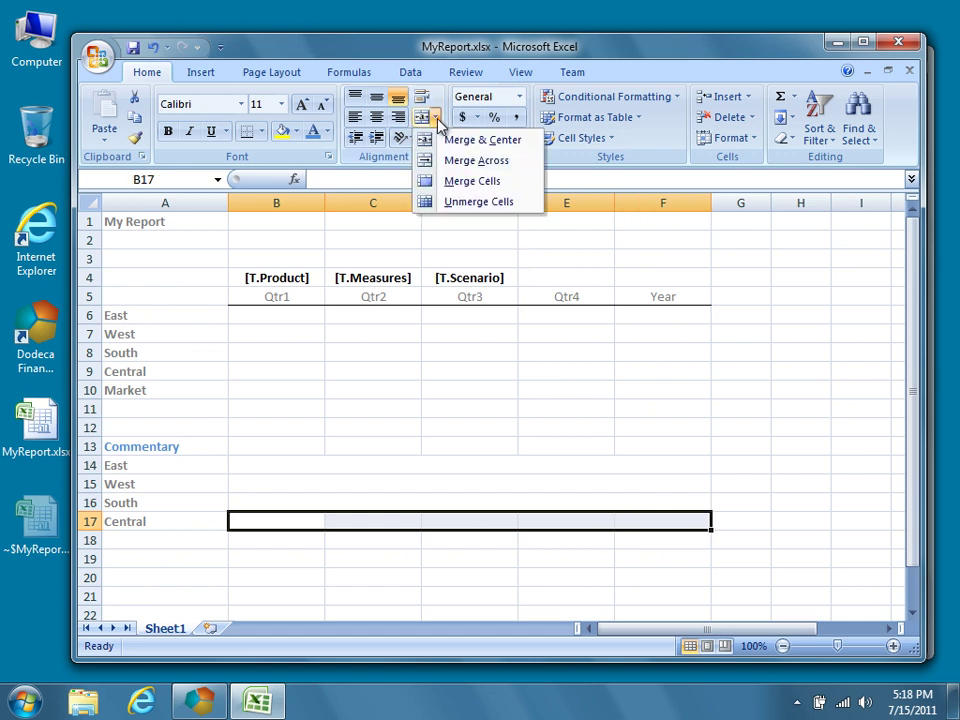
left_click(505, 185)
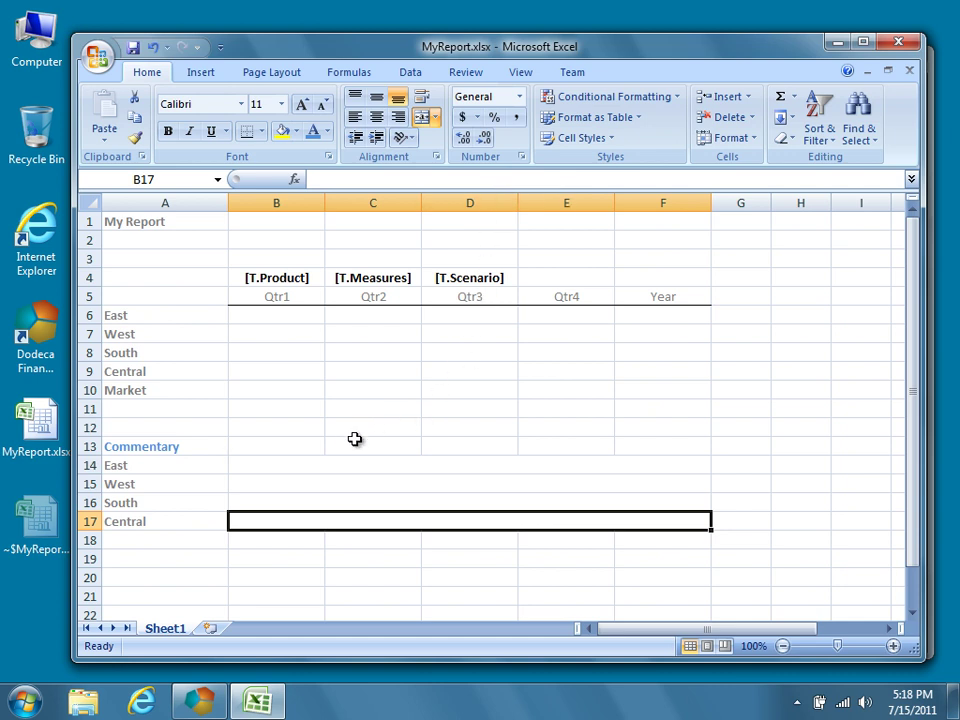
left_click_drag(301, 462, 471, 518)
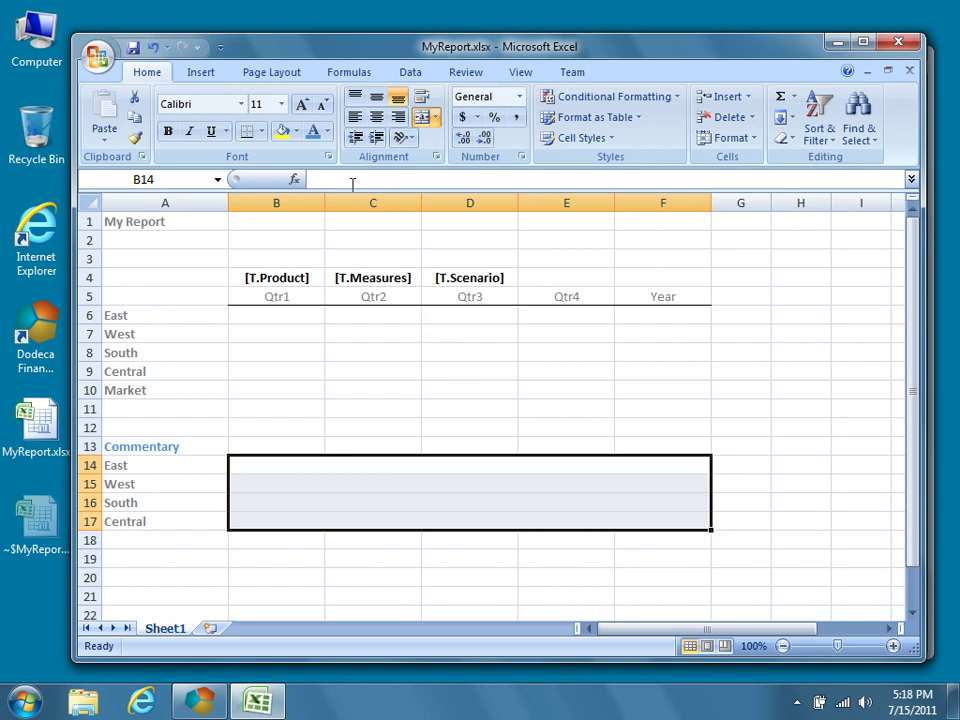
Fill the merged commentary cells B14:F17 with a light blue theme colour.
left_click(296, 131)
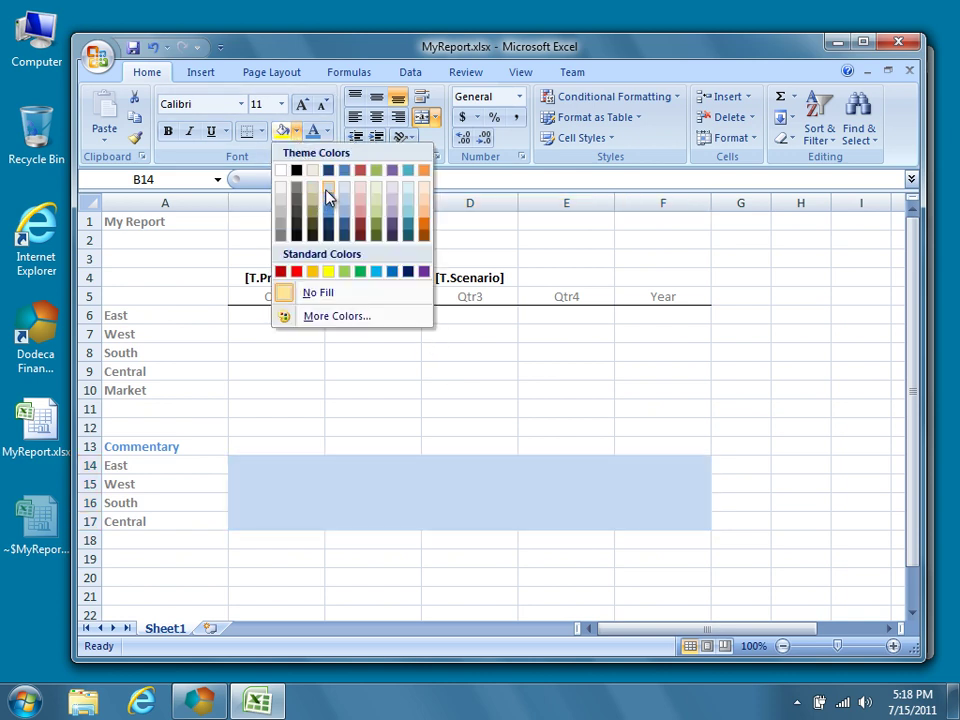
left_click(326, 188)
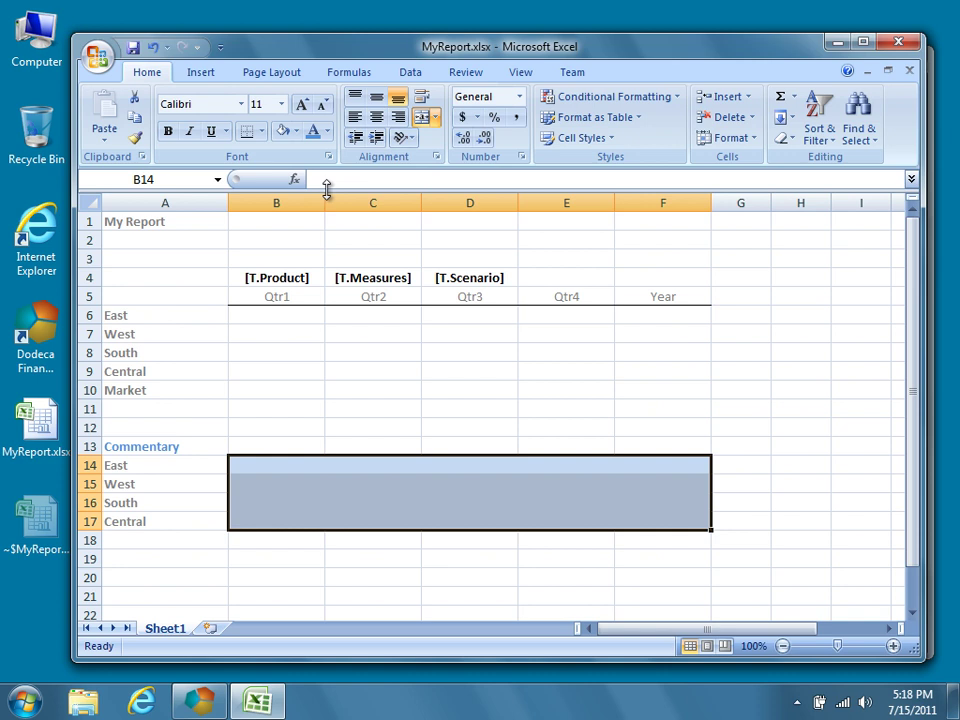
left_click(314, 465)
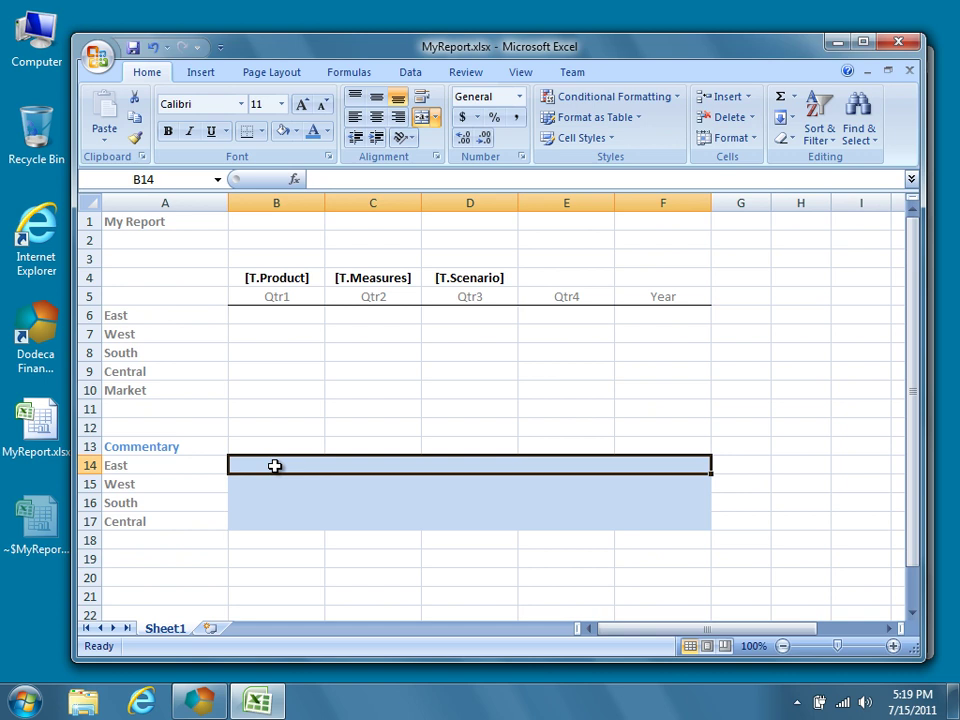
left_click(211, 318)
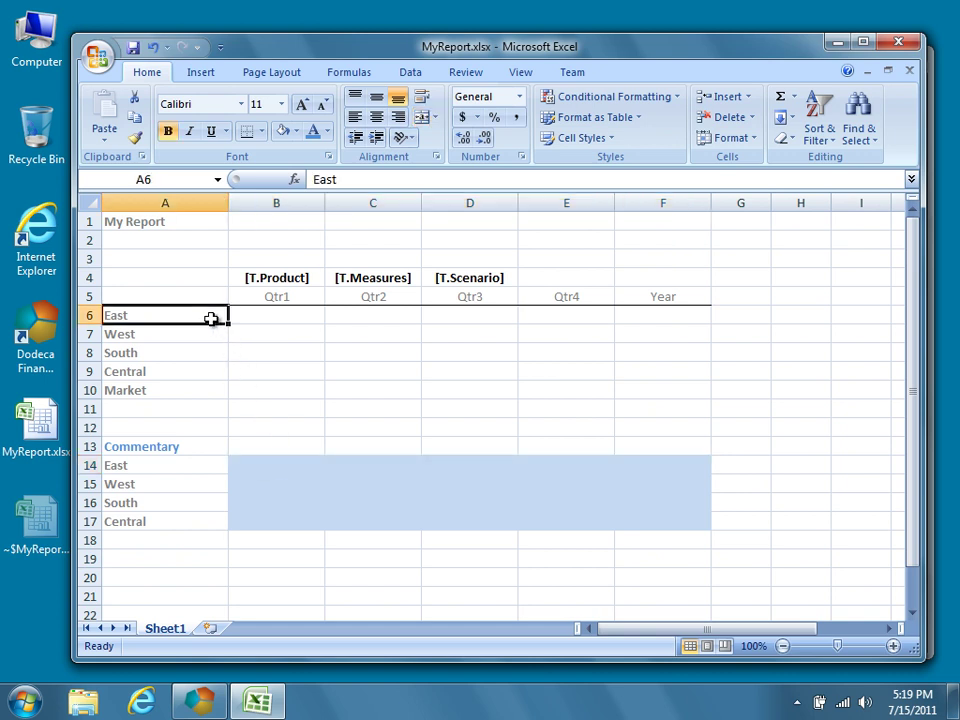
left_click(290, 279)
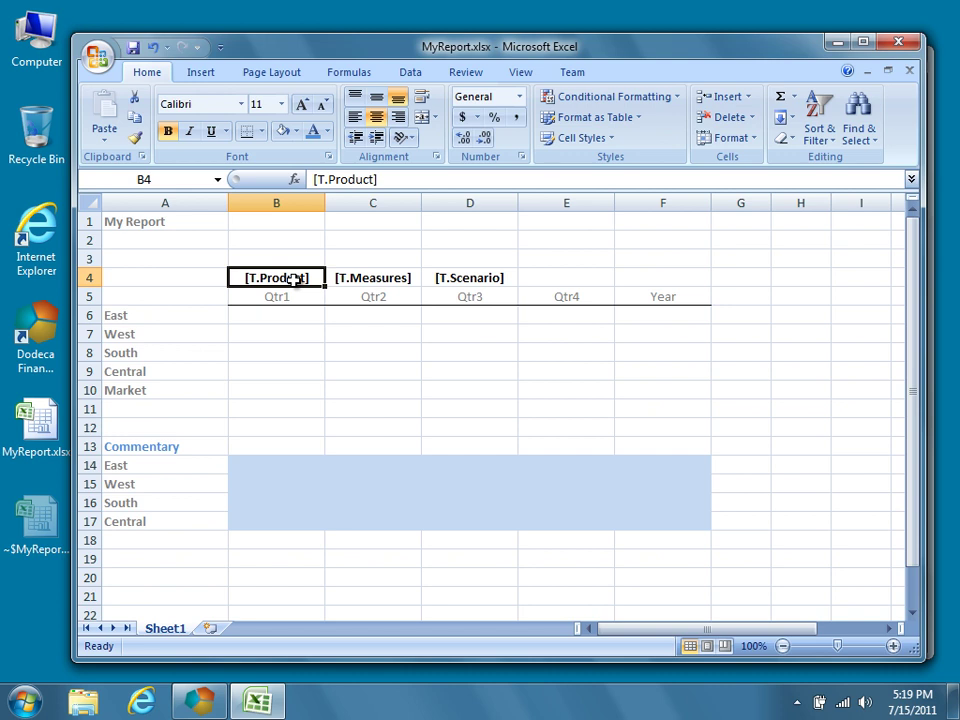
left_click(409, 281)
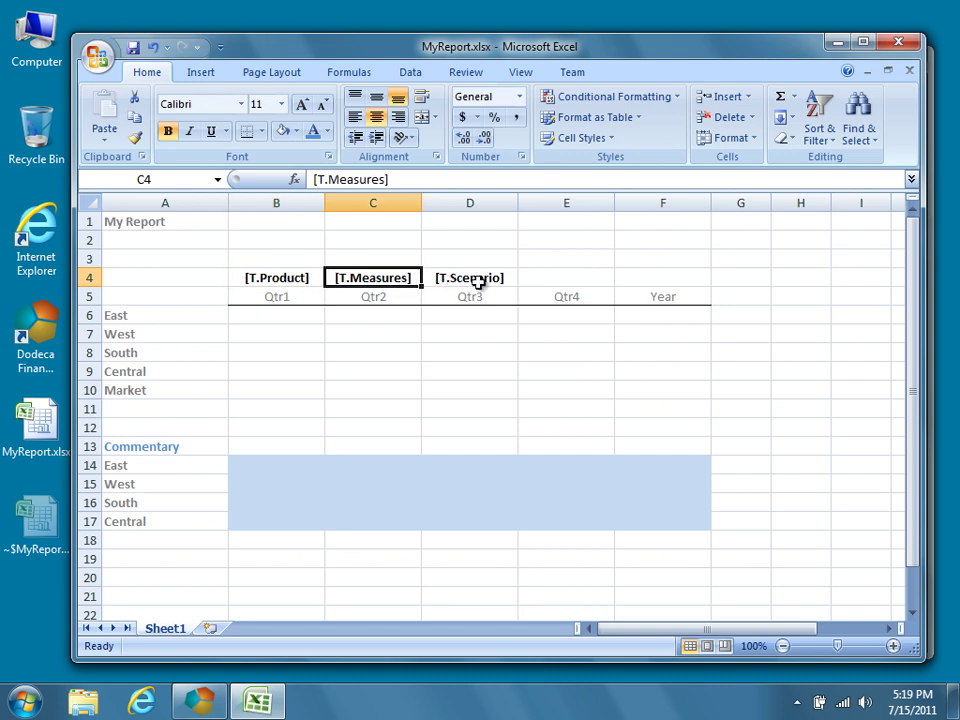
left_click(507, 281)
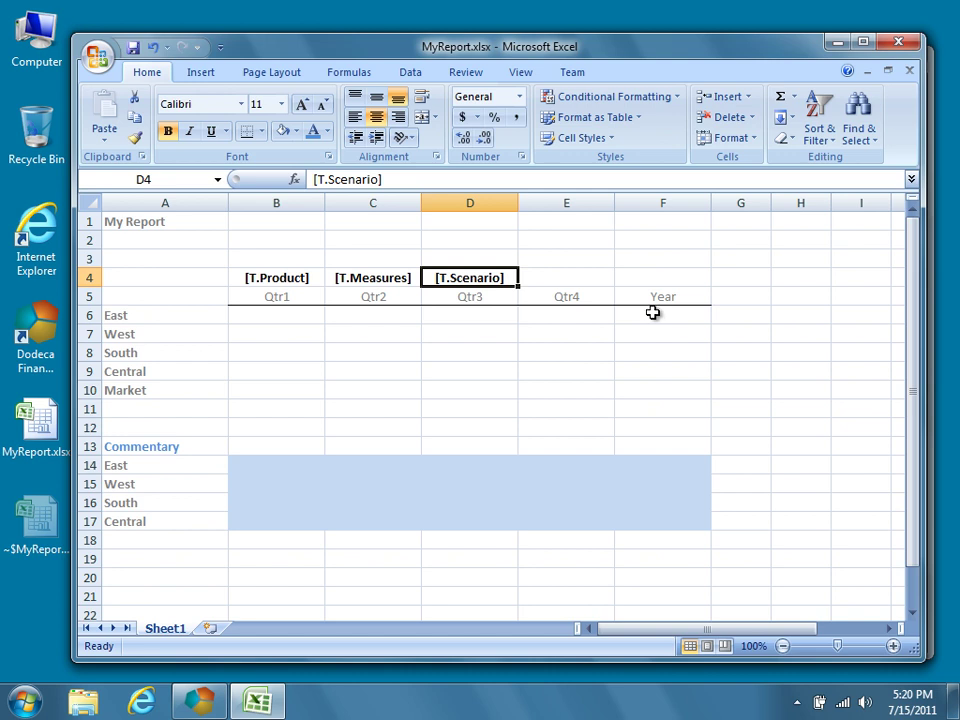
left_click(729, 466)
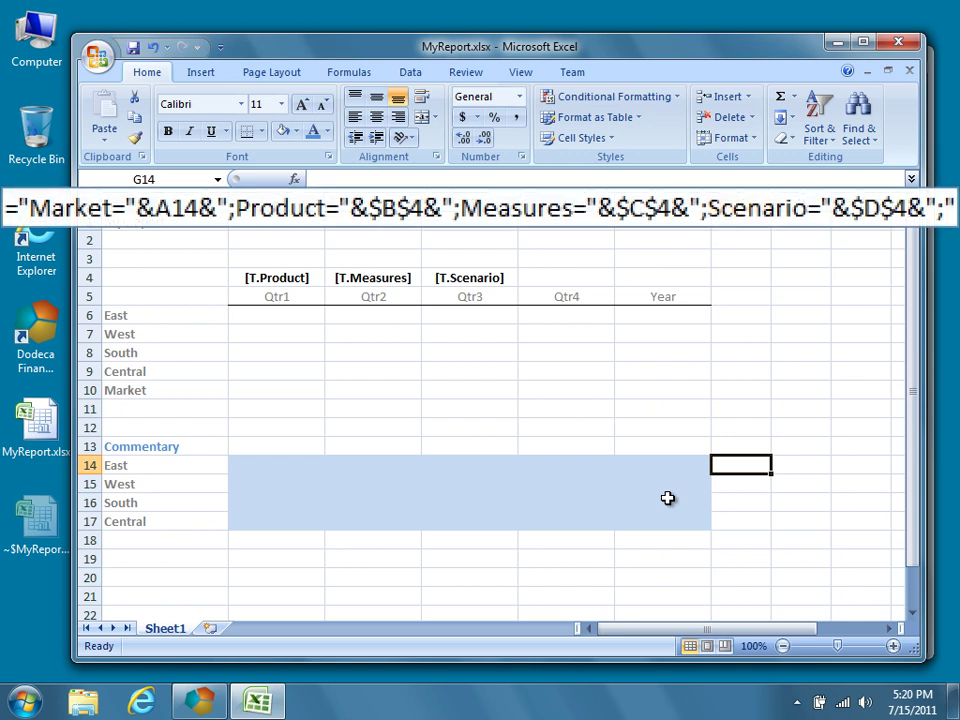
Type the key formula in G14 combining Market from A14 with Product, Measures, Scenario from B4:D4.
type("=\"Market")
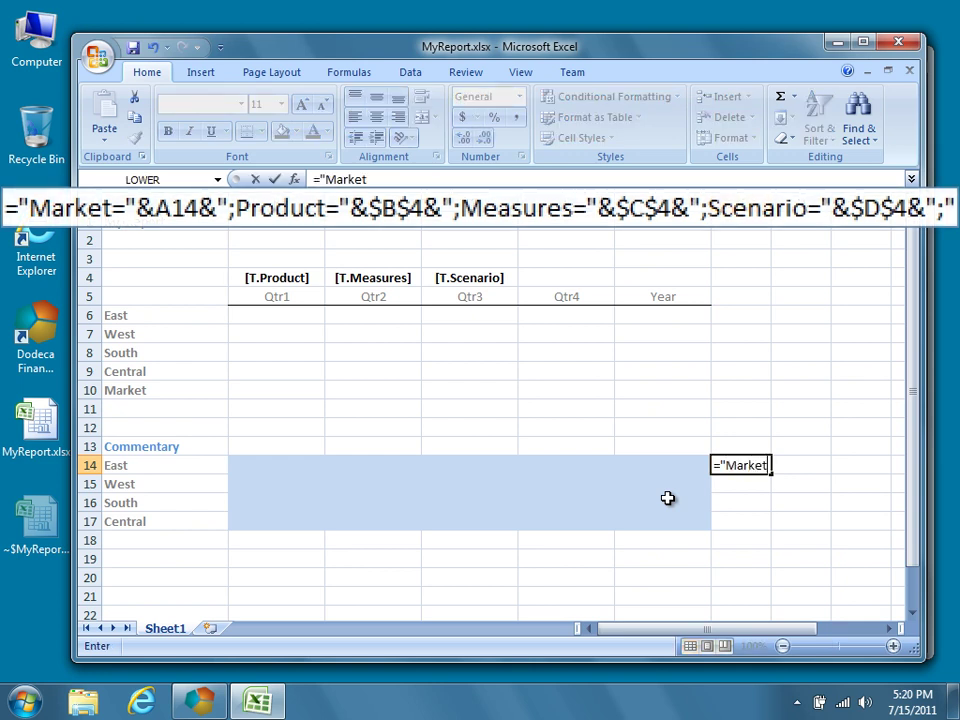
type("=")
type("\"&A1")
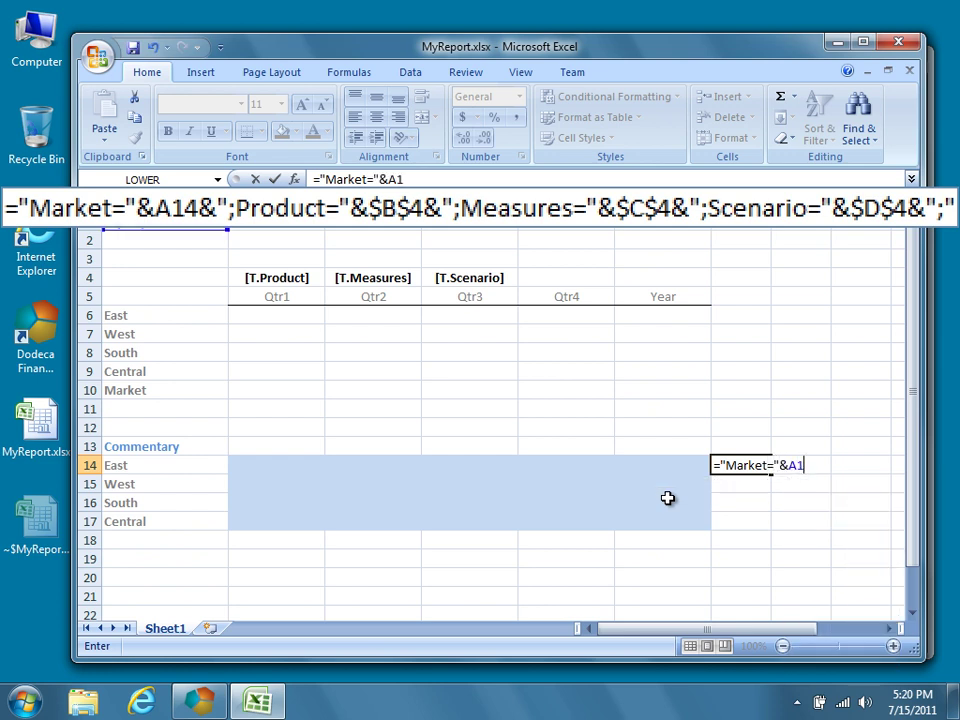
type("4&")
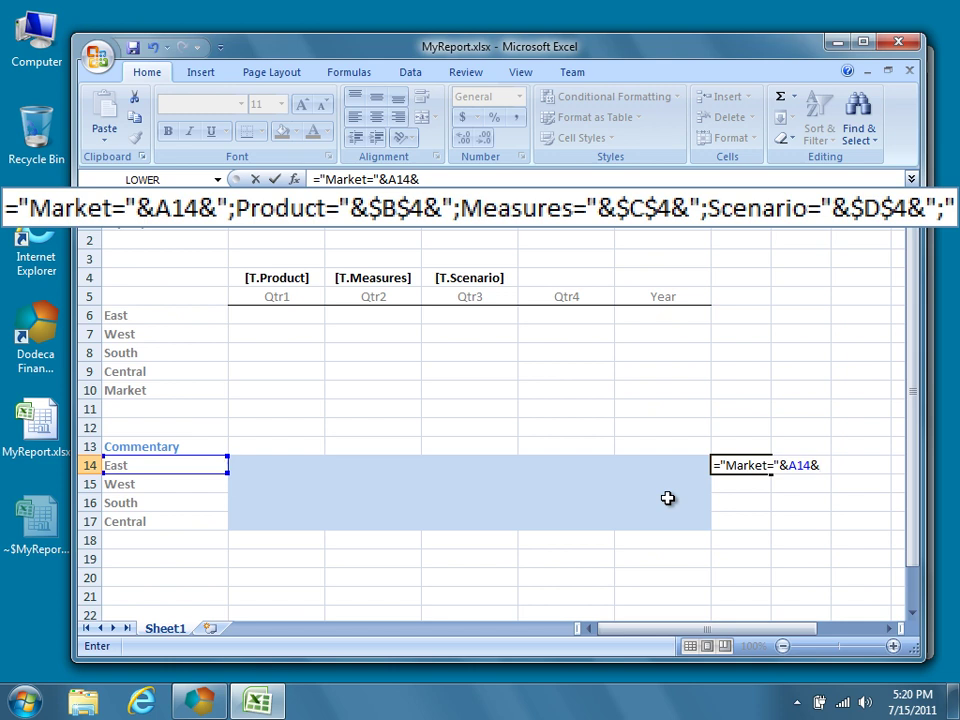
type("\";Product=\"&$B")
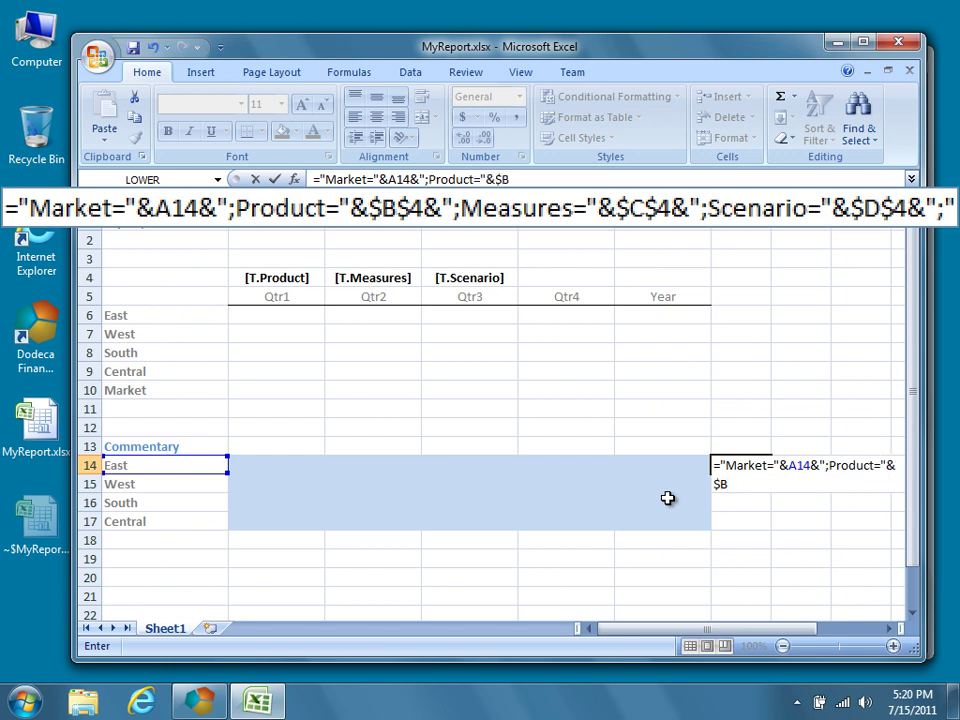
type("$4&\";Measures")
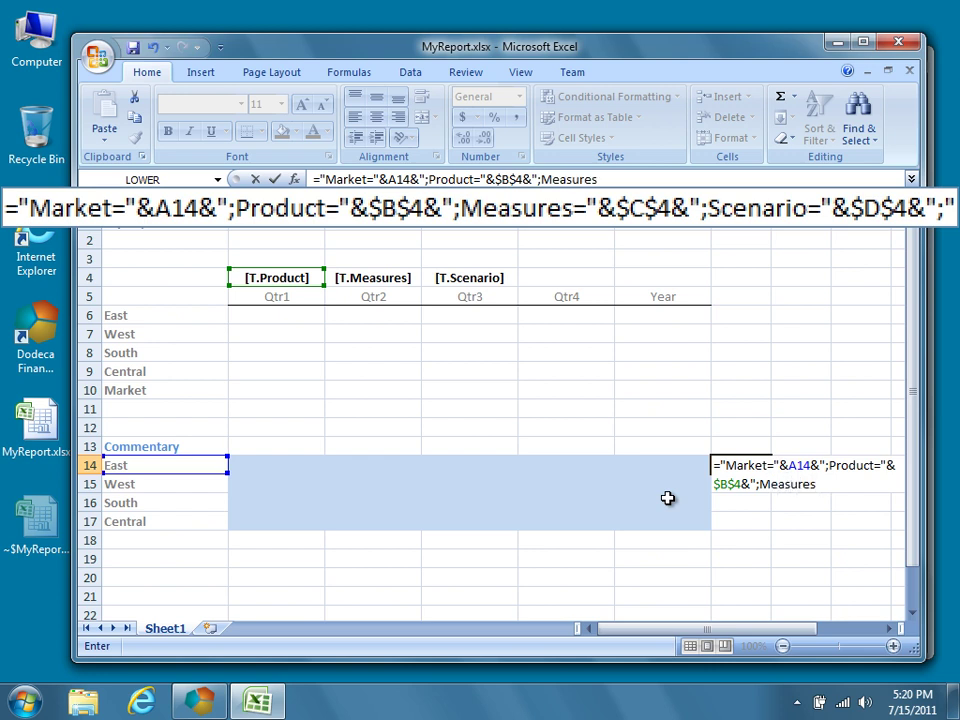
type("=\"&$C$4&")
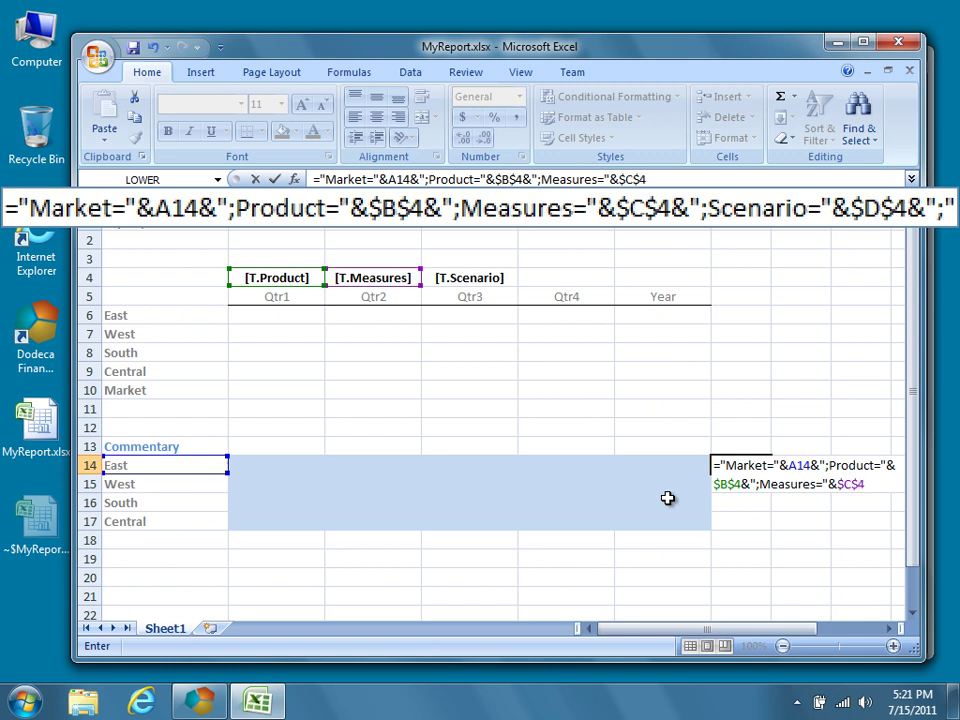
type("\";Scena")
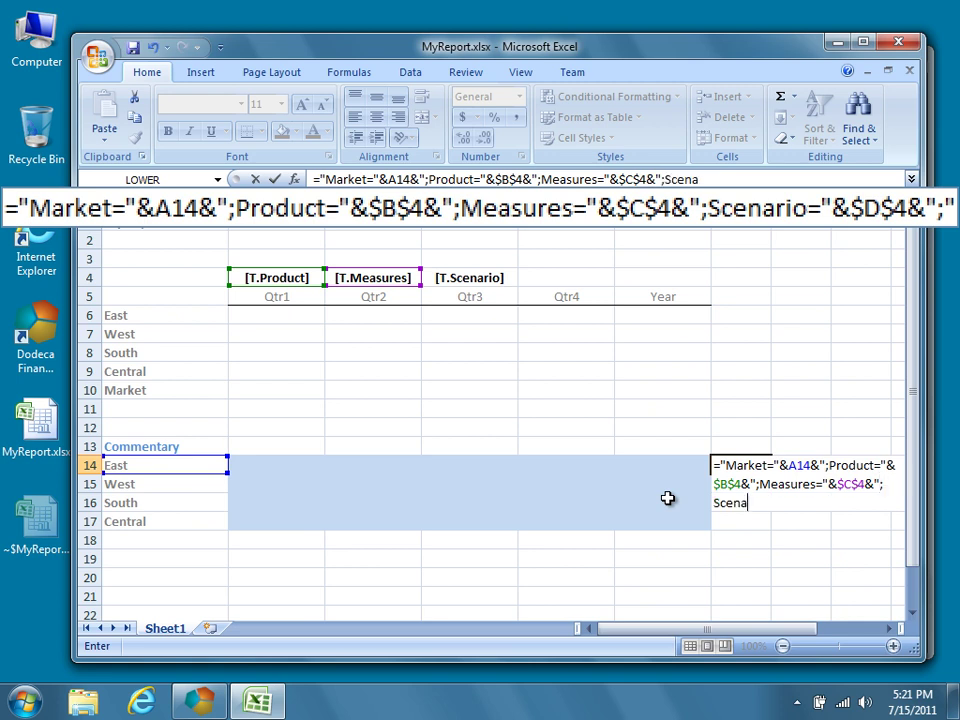
type("rio=\"&")
type("$D")
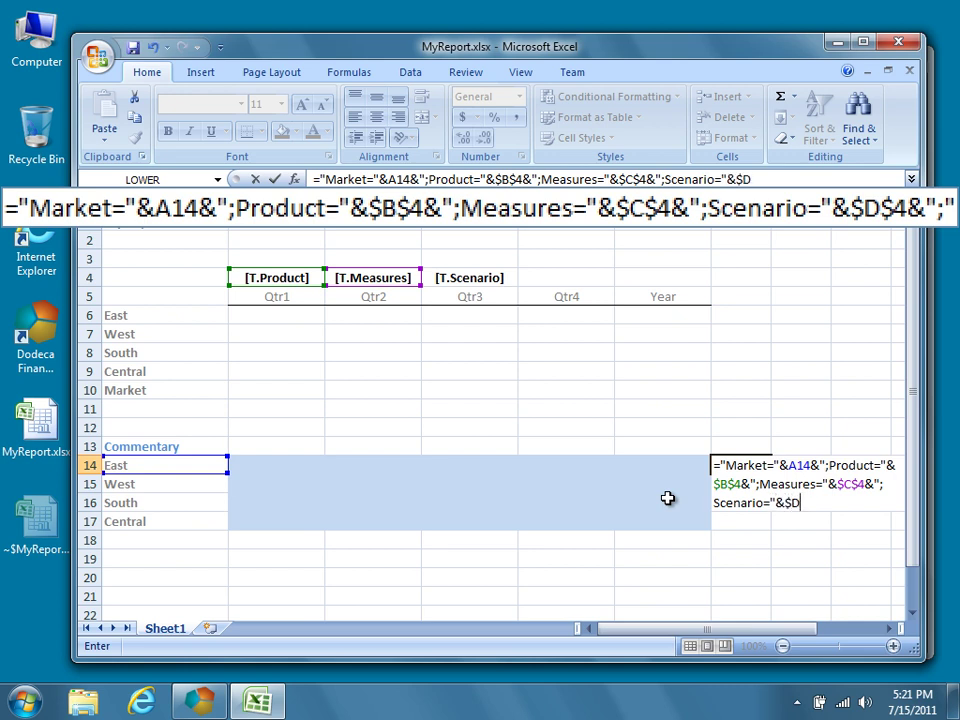
type("$4&\";\"")
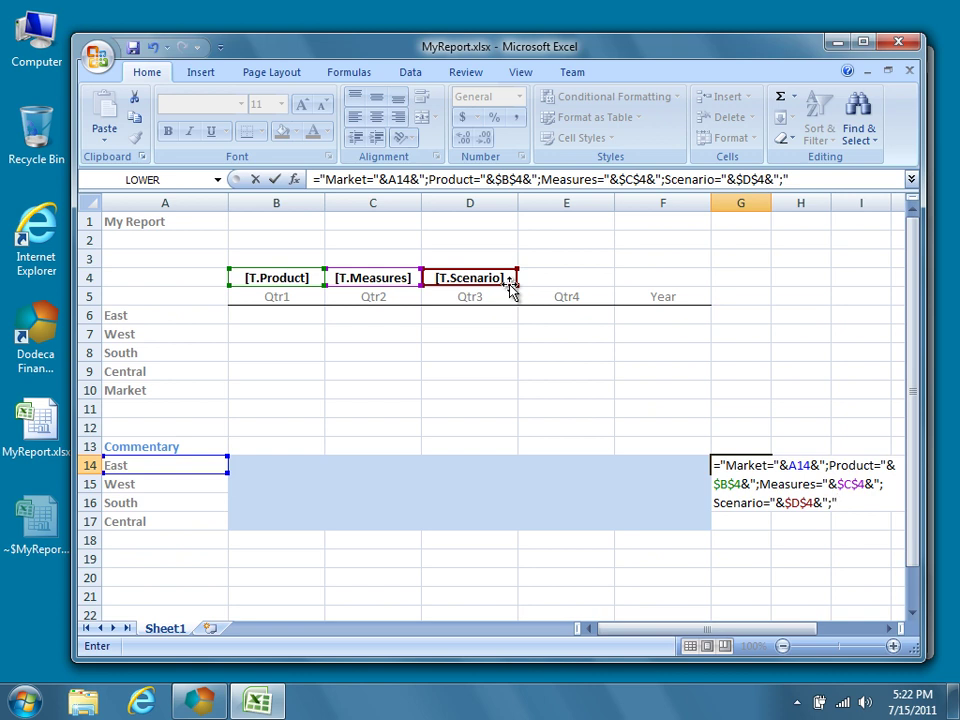
Copy the G14 key formula down through G17 for the West, South and Central rows.
left_click(733, 424)
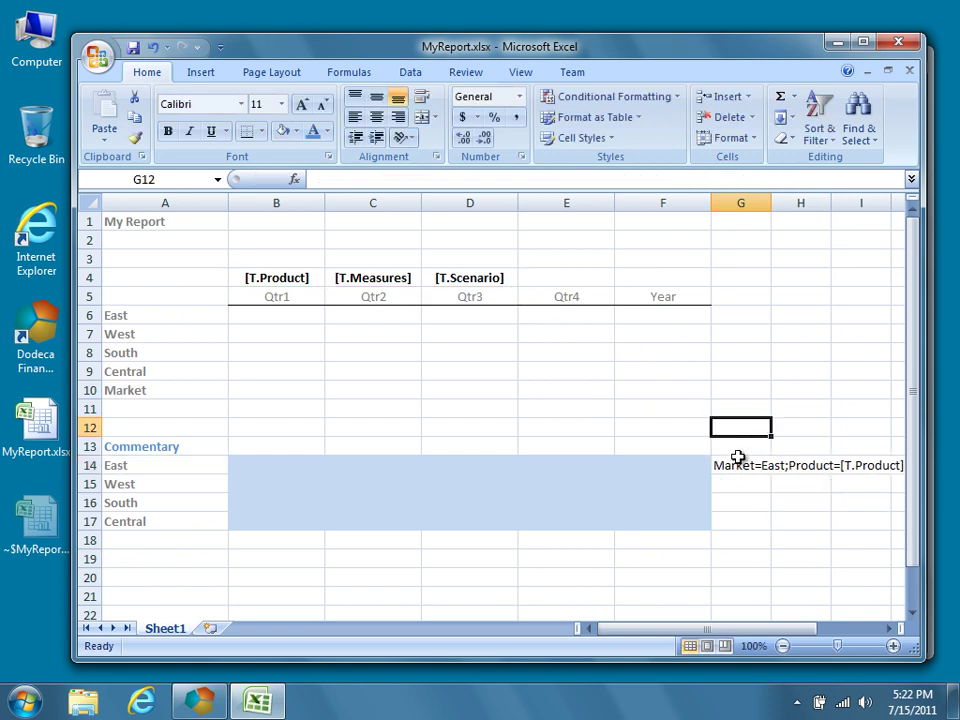
left_click(735, 464)
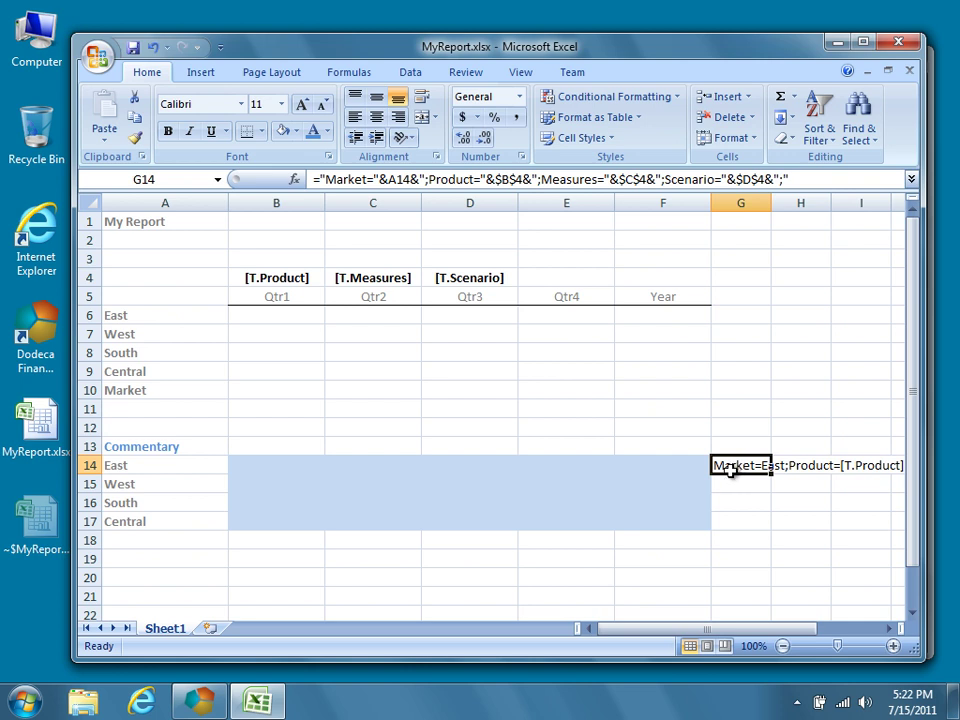
key("ctrl+c")
key("shift+Down")
key("shift+Down")
key("shift+Down")
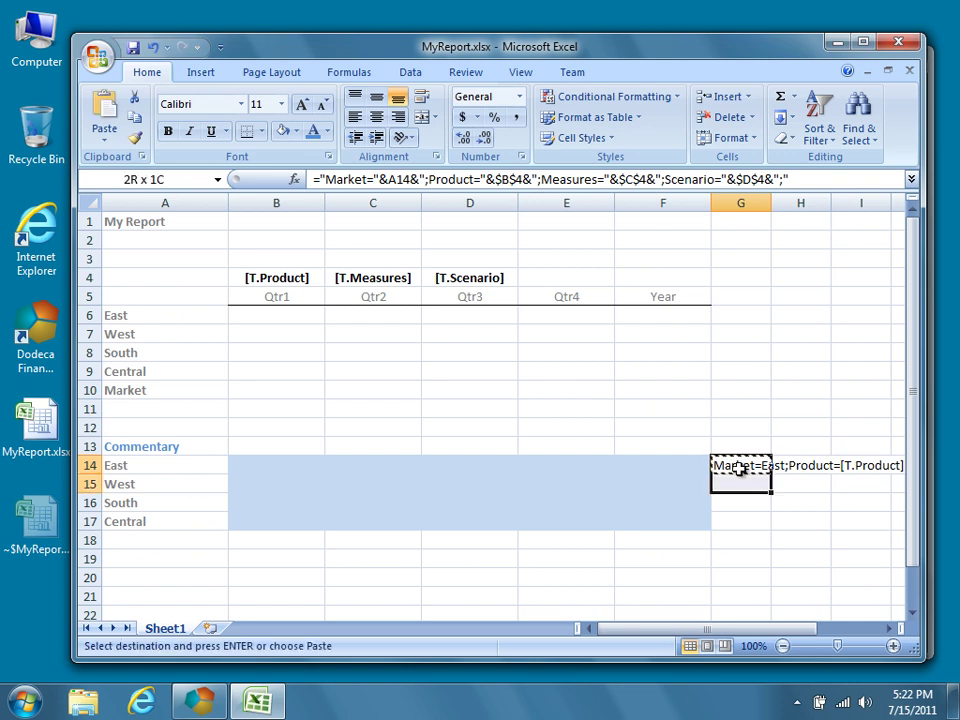
key("ctrl+v")
key("ctrl+v")
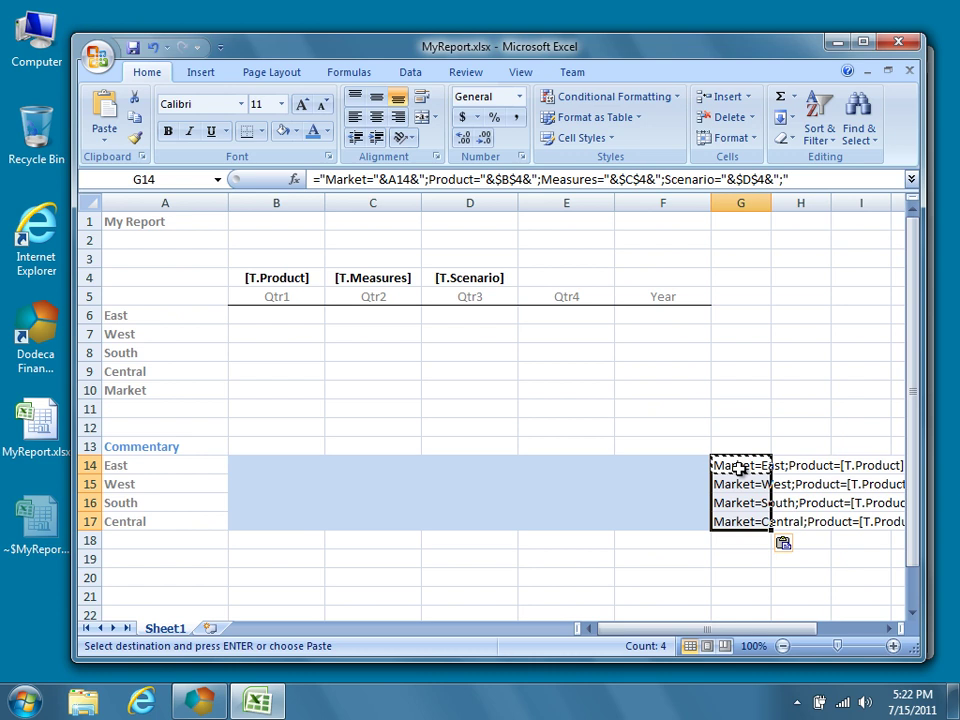
key("Escape")
left_click(747, 466)
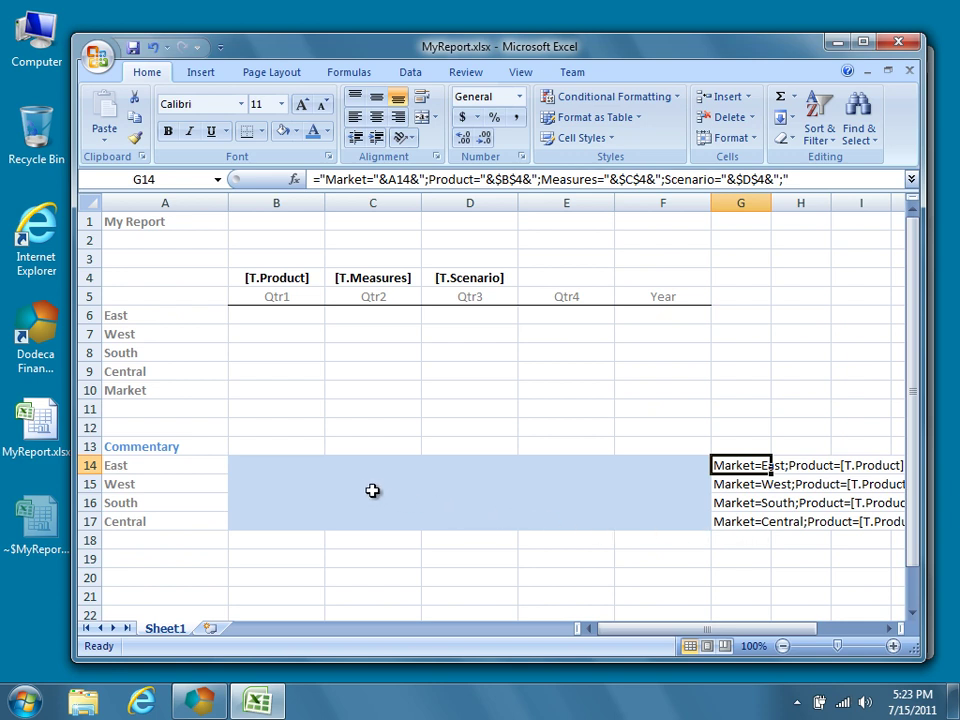
Define the name Comments.Range for cells B14:F17, scoped to Sheet1.
left_click(297, 467)
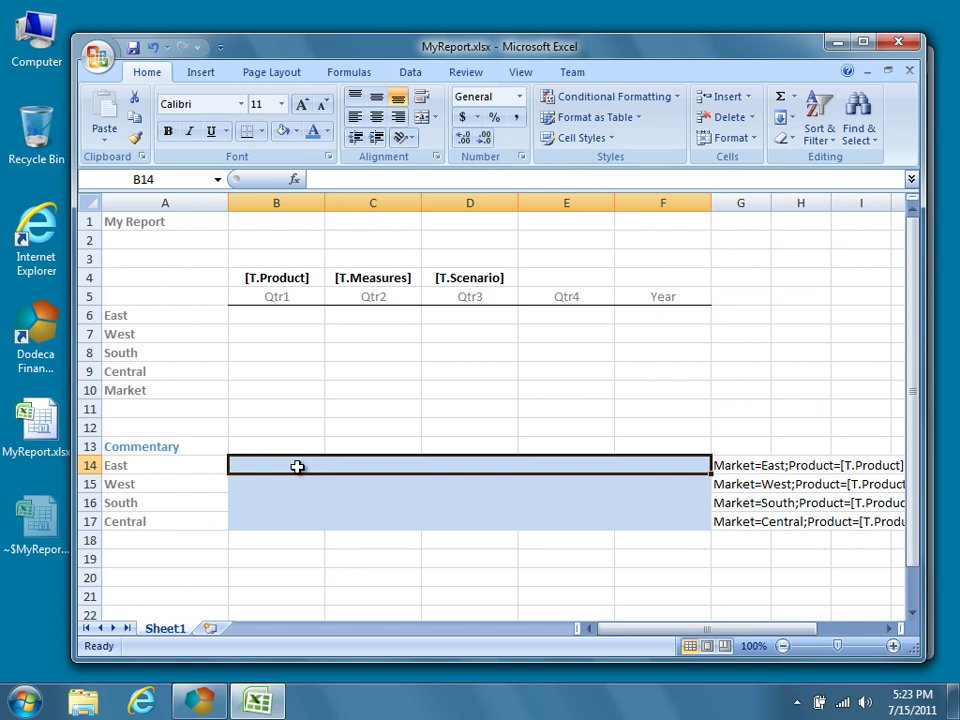
left_click_drag(297, 467, 645, 517)
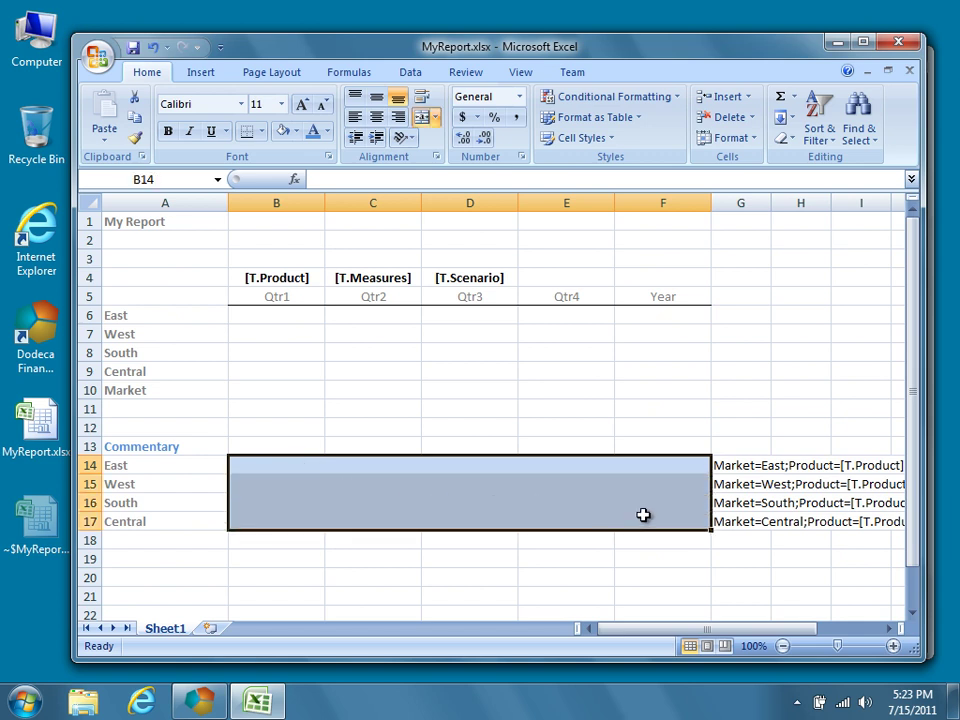
left_click(210, 73)
left_click(252, 75)
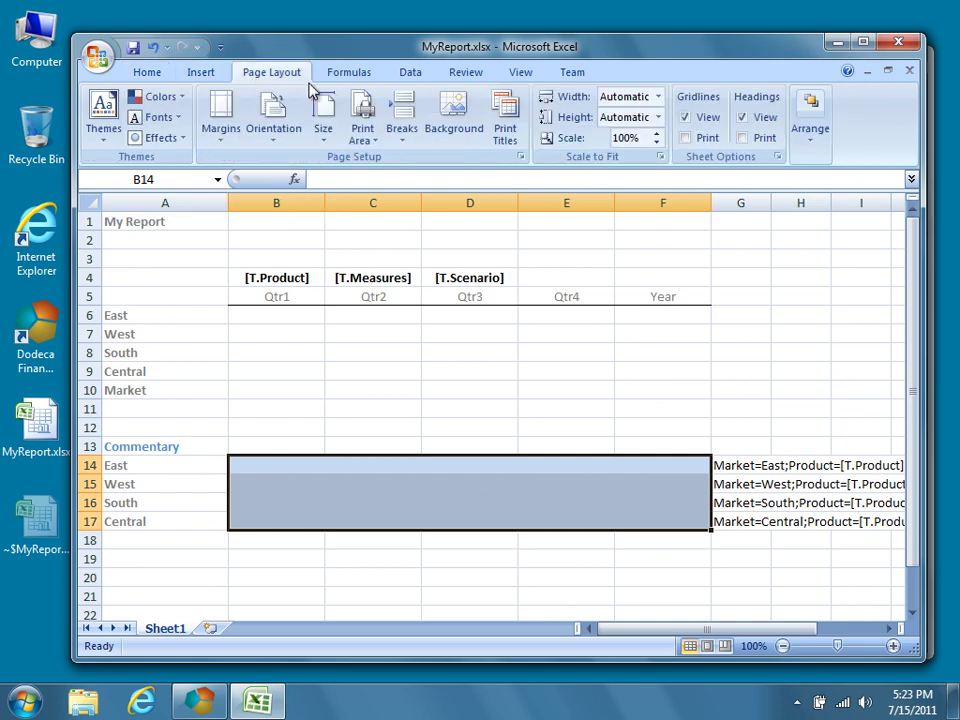
scroll(248, 68, "down", 1)
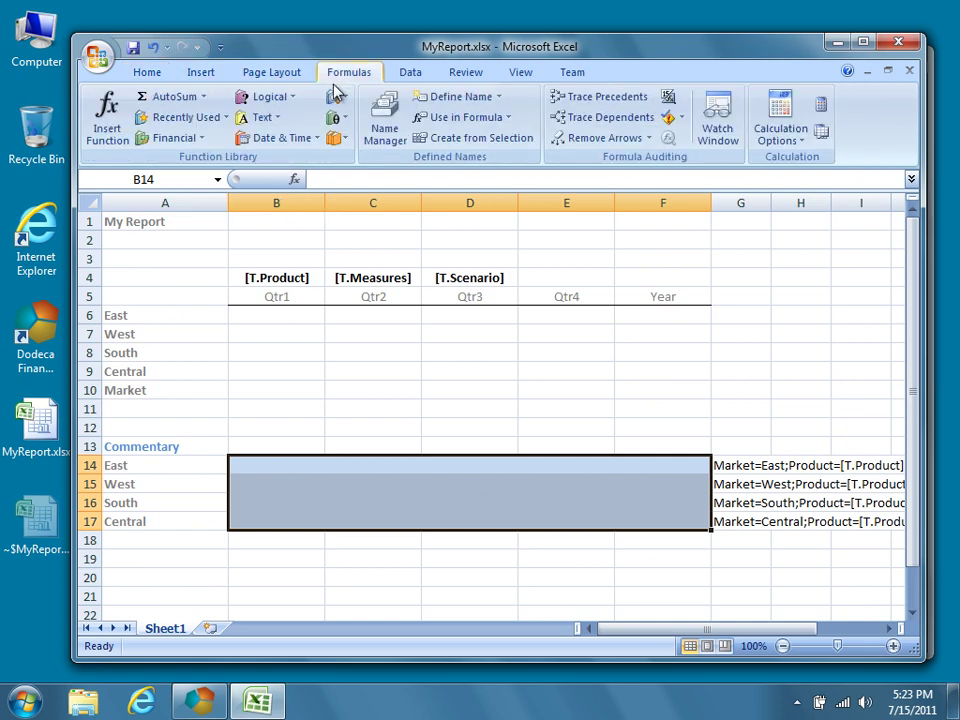
left_click(392, 142)
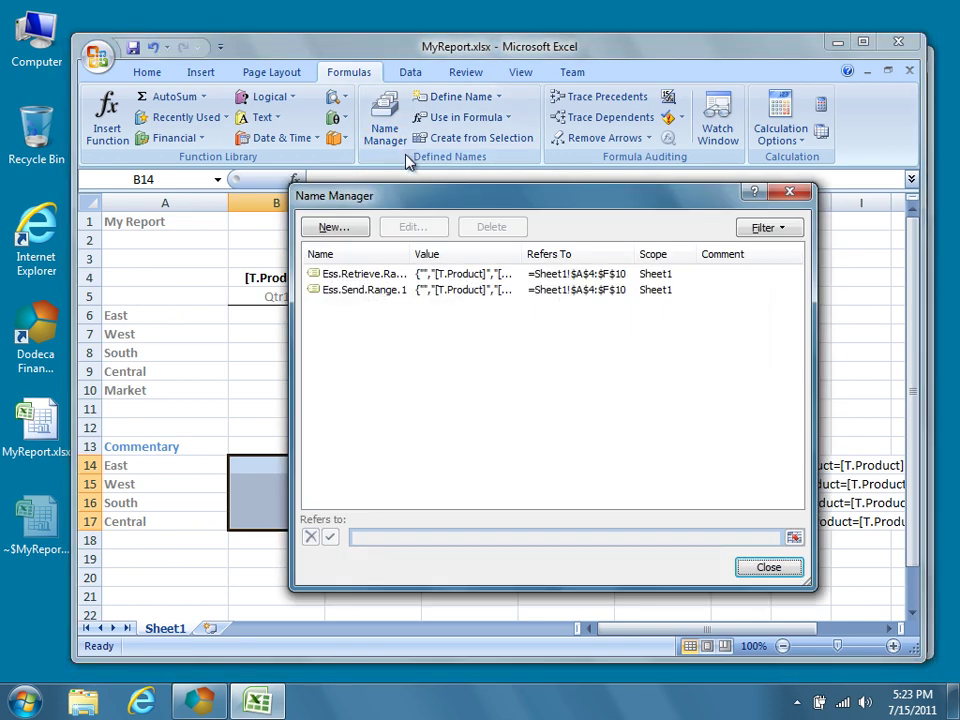
left_click_drag(410, 253, 435, 253)
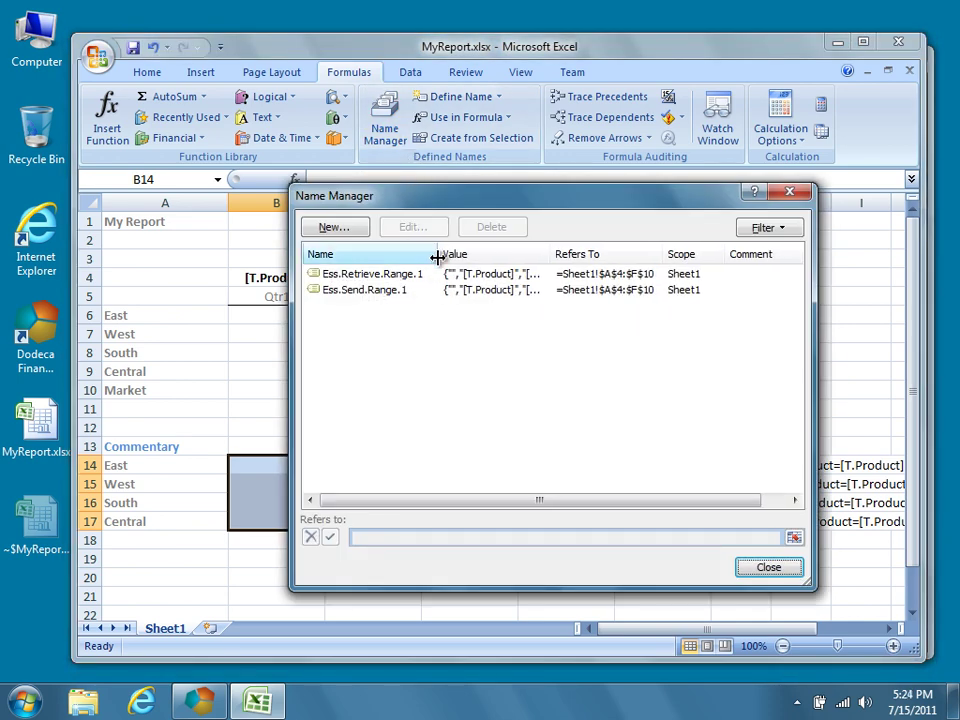
left_click(366, 234)
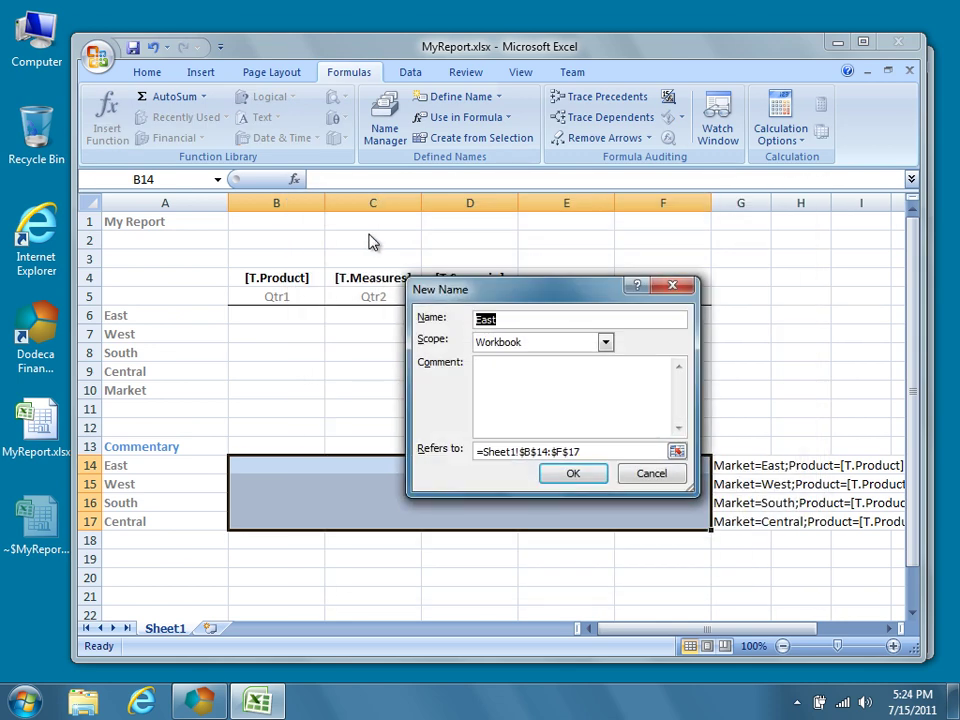
type("Comments.Range")
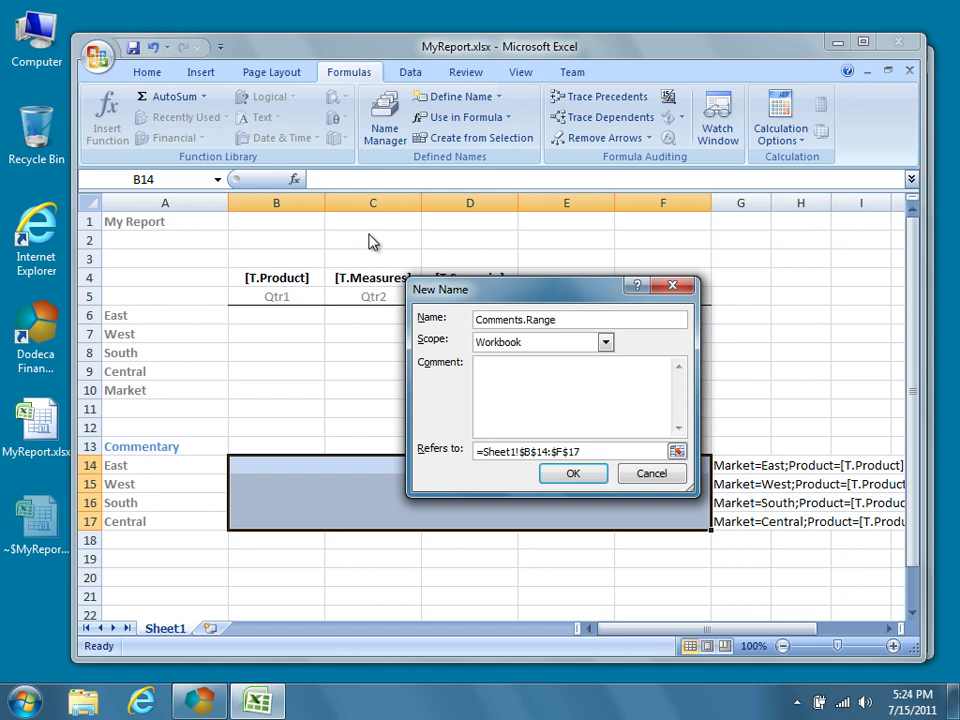
left_click(605, 343)
left_click(585, 372)
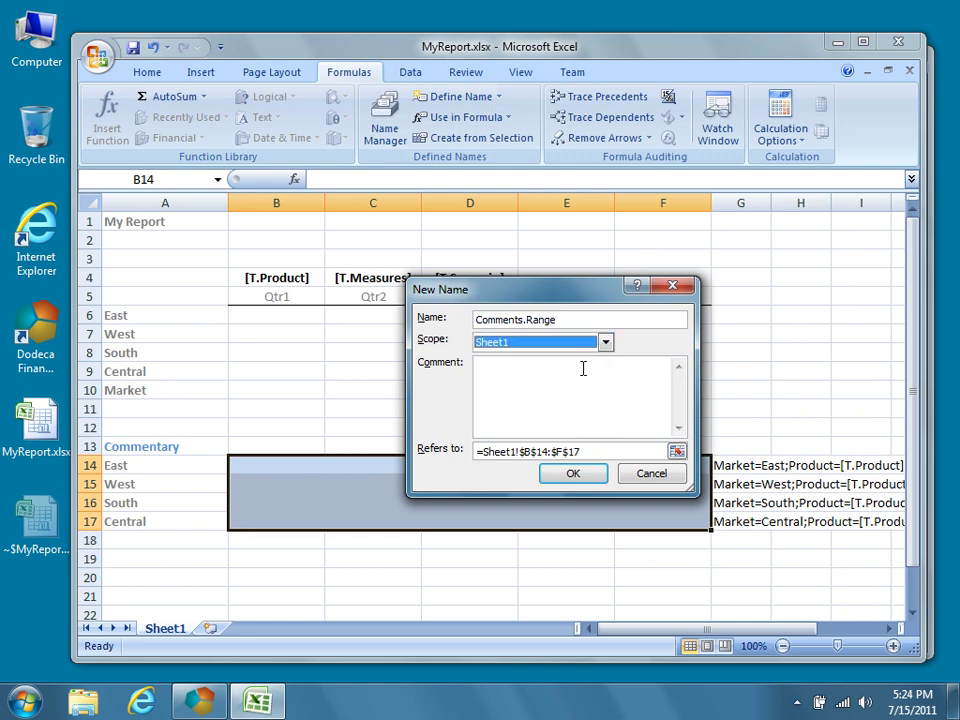
left_click(598, 477)
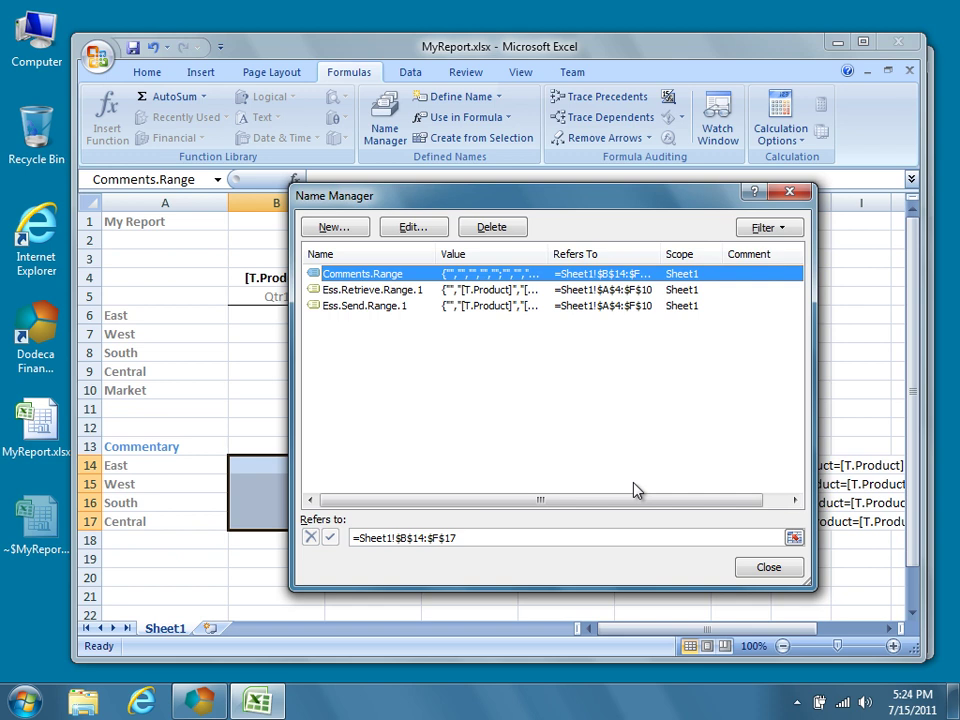
Close the Name Manager, select cell A4, and close the workbook in Excel.
left_click(768, 567)
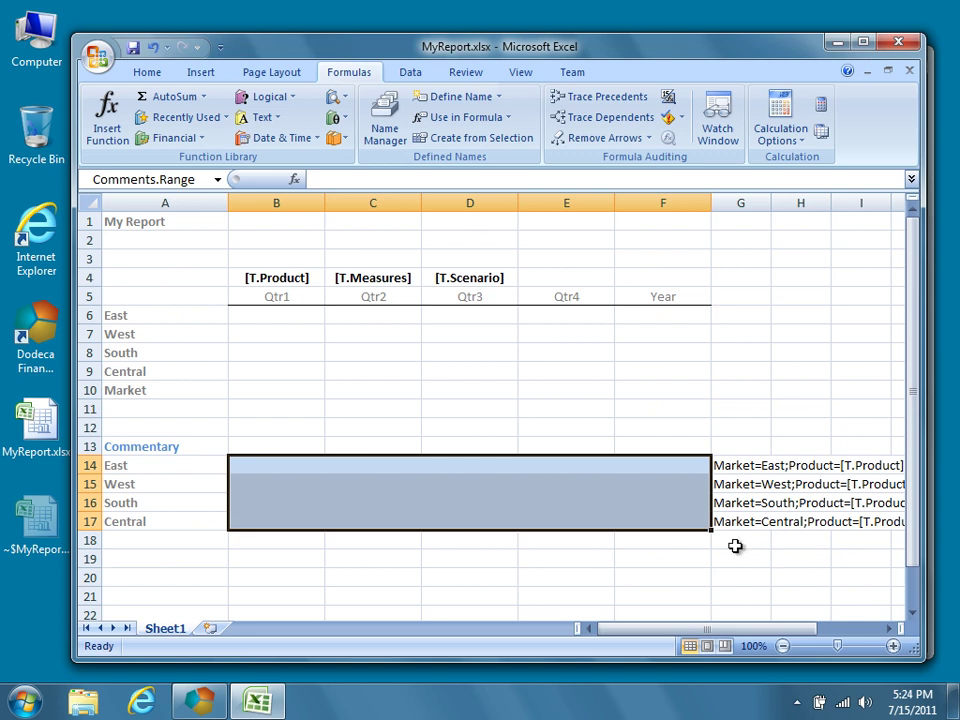
left_click(186, 280)
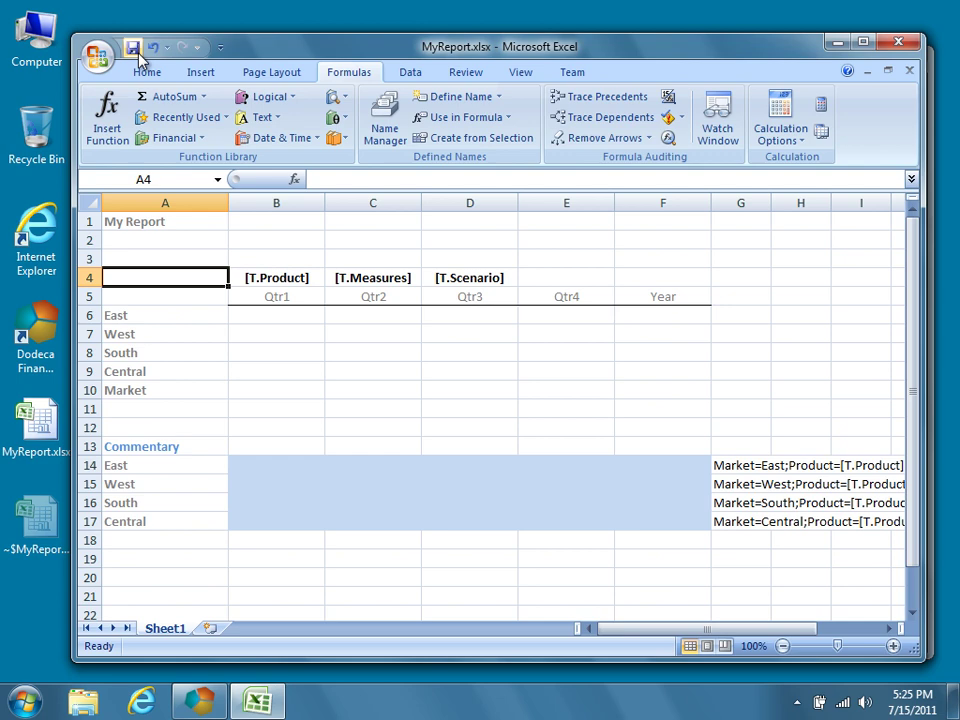
key("alt+F4")
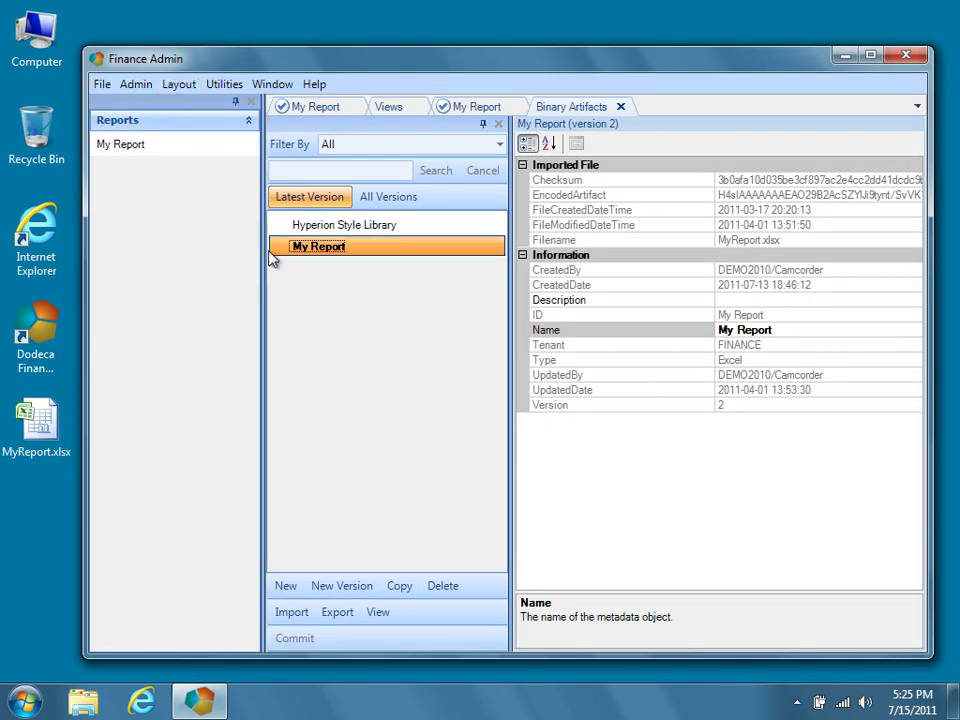
Import the edited MyReport.xlsx as a new My Report template version and commit it.
left_click(366, 590)
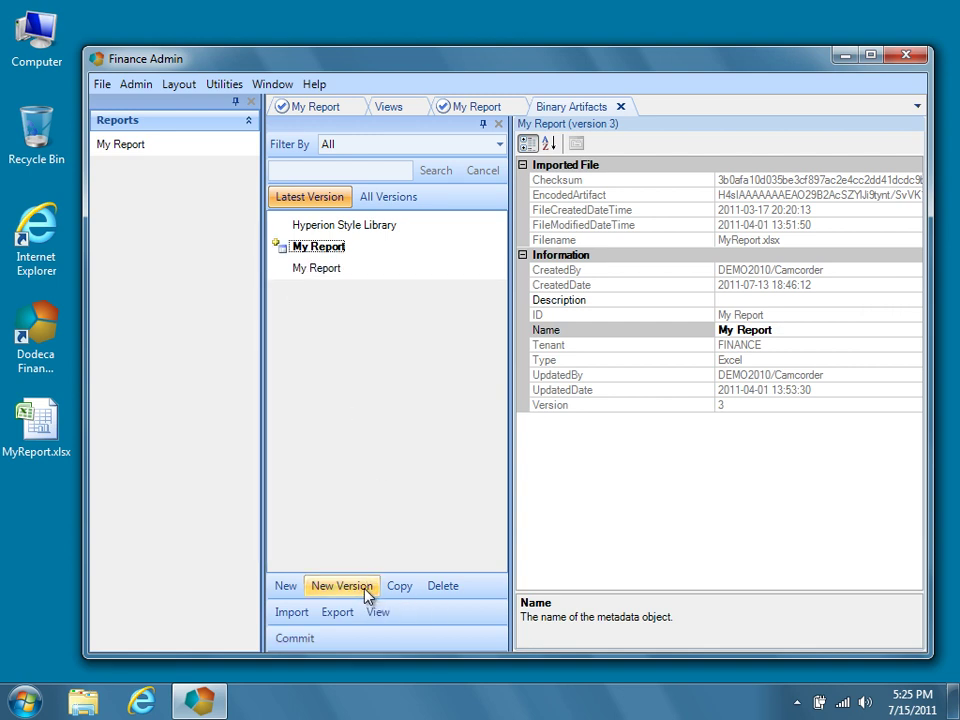
left_click(292, 612)
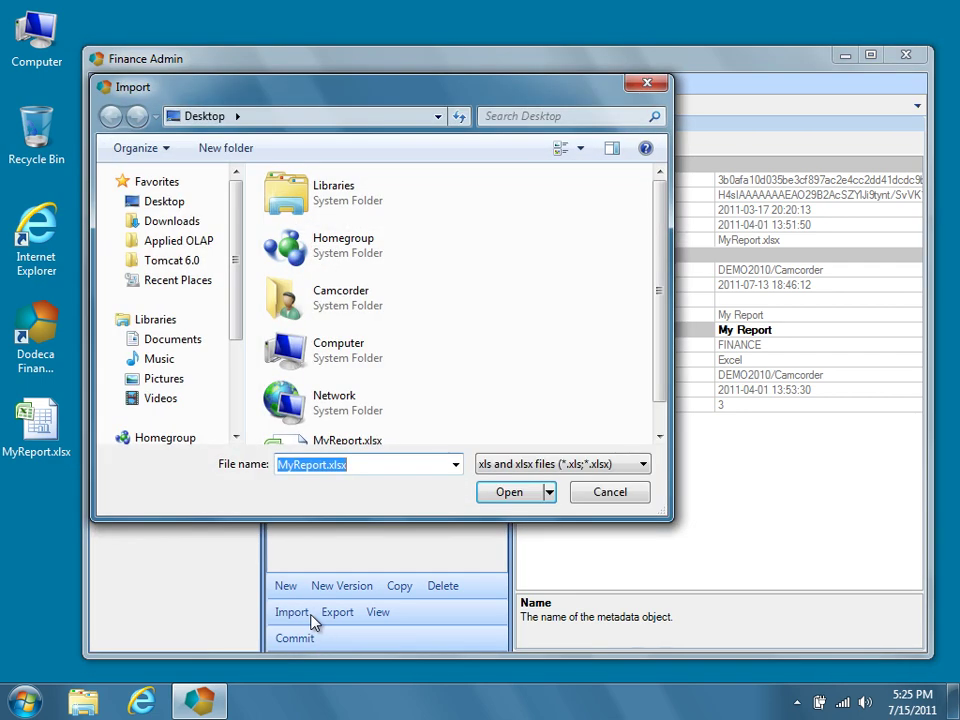
left_click(508, 492)
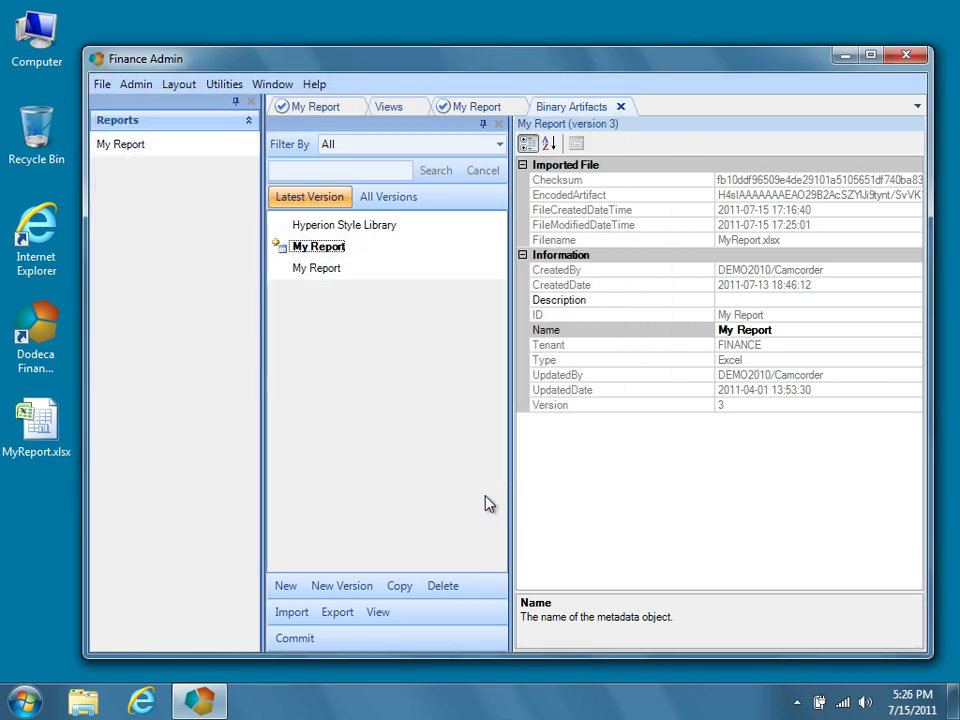
left_click(316, 639)
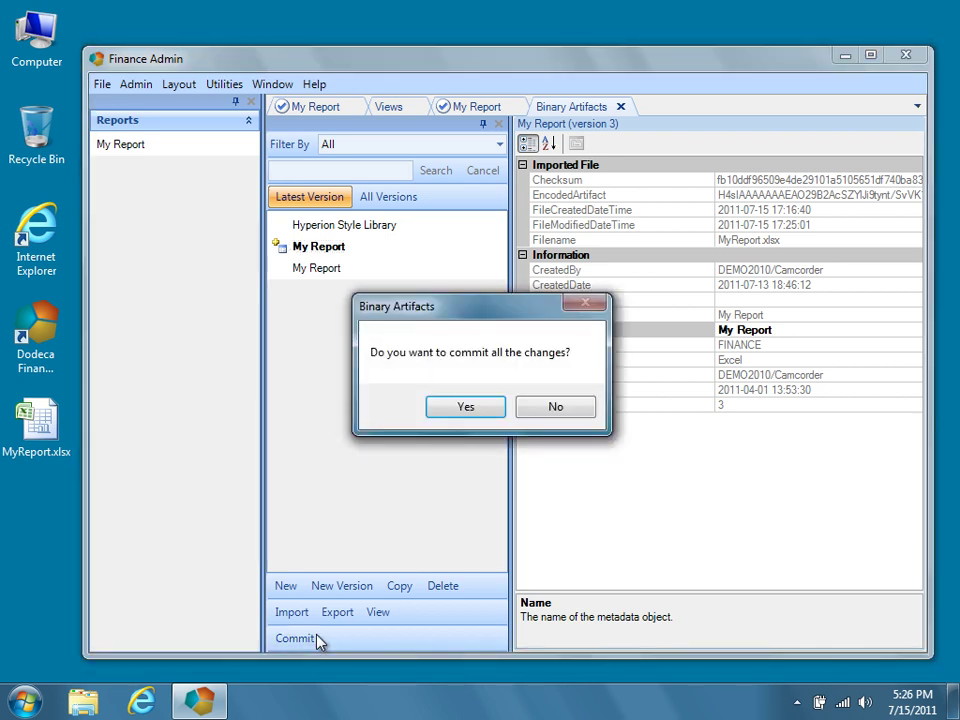
left_click(488, 414)
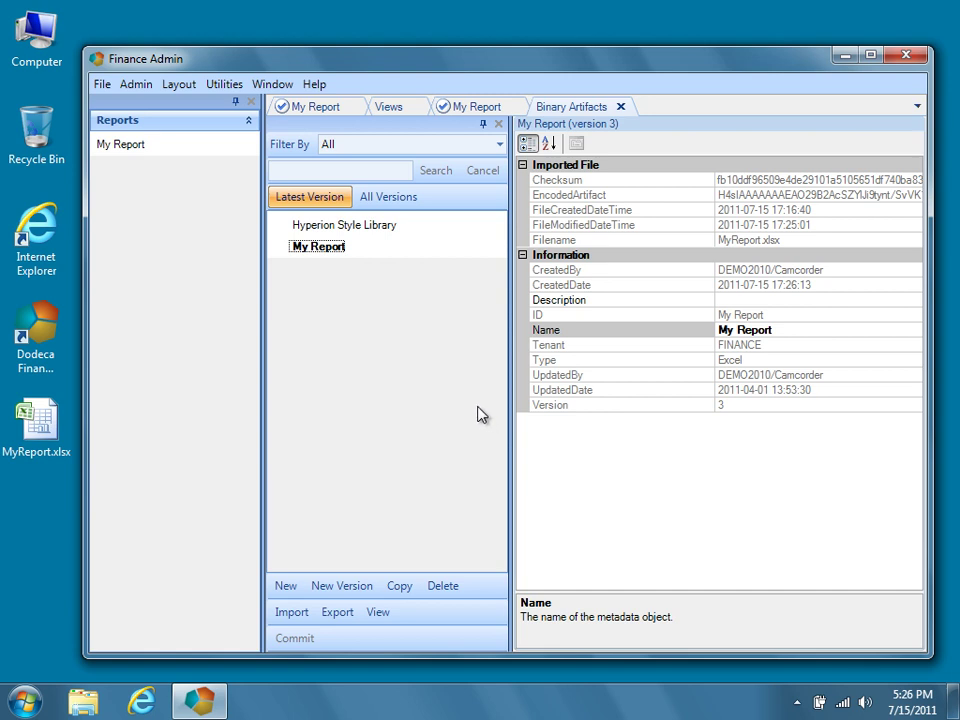
Close the extra My Report and Views tabs and open the My Report view for editing.
left_click(514, 107)
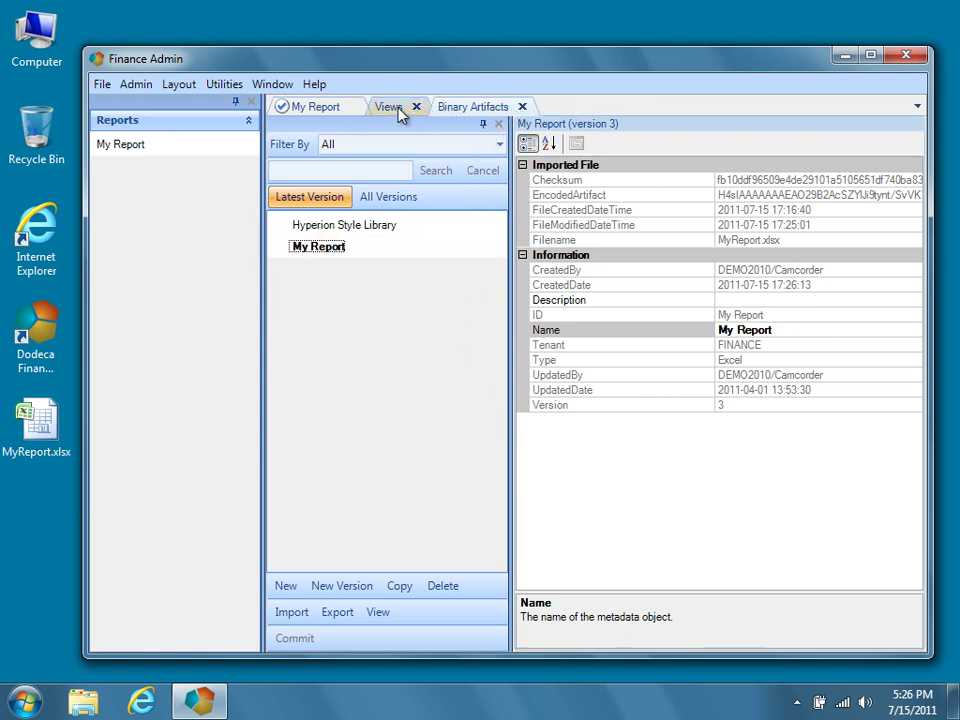
left_click(354, 107)
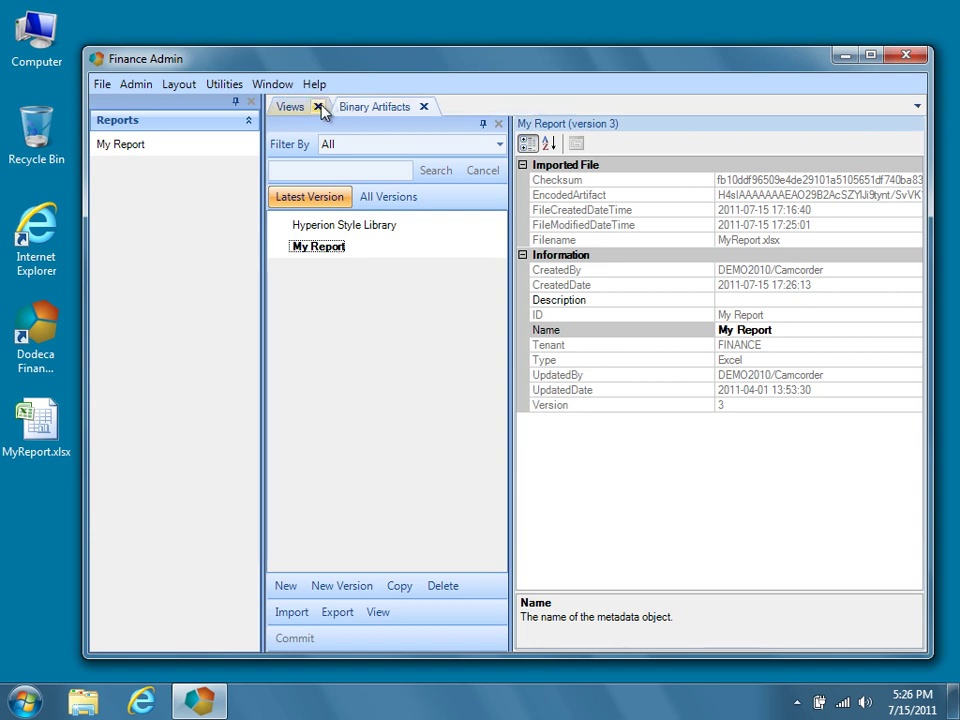
left_click(319, 106)
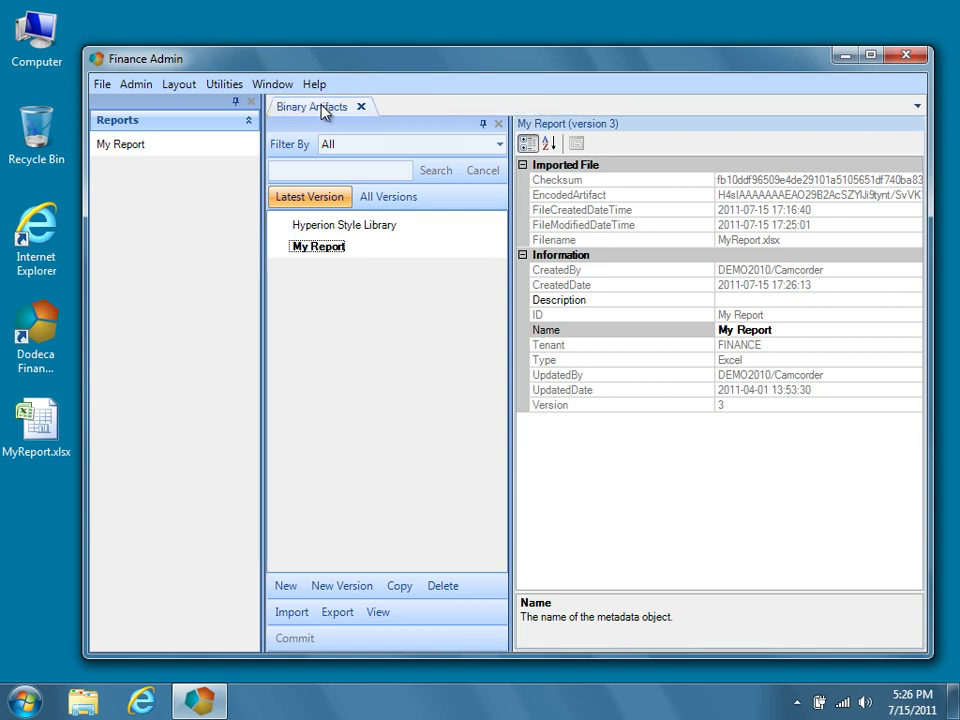
left_click(217, 152)
right_click(220, 158)
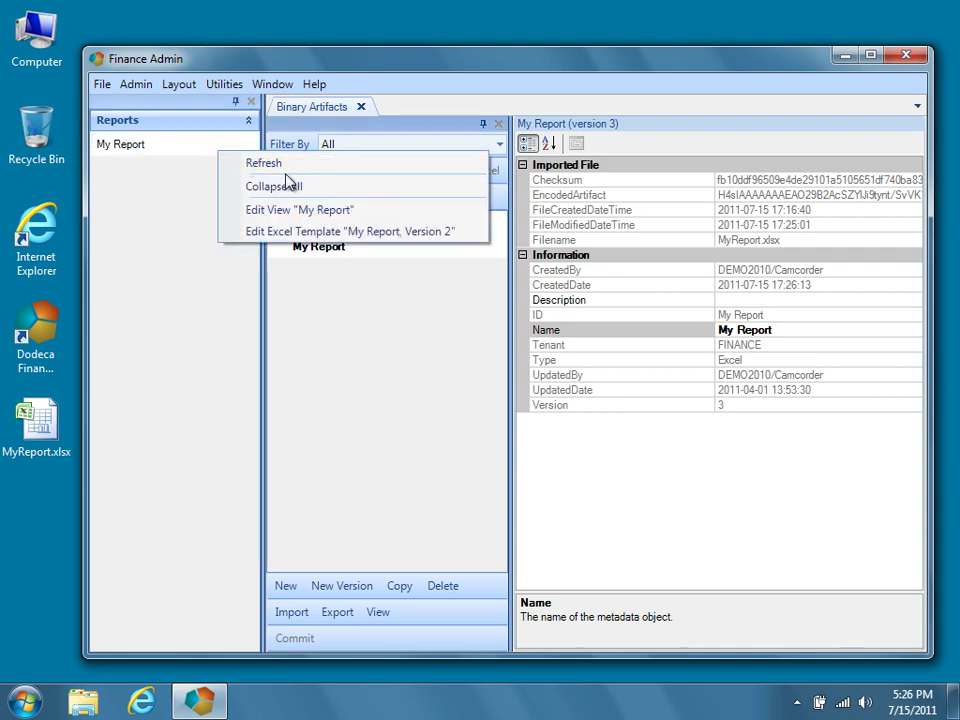
left_click(370, 212)
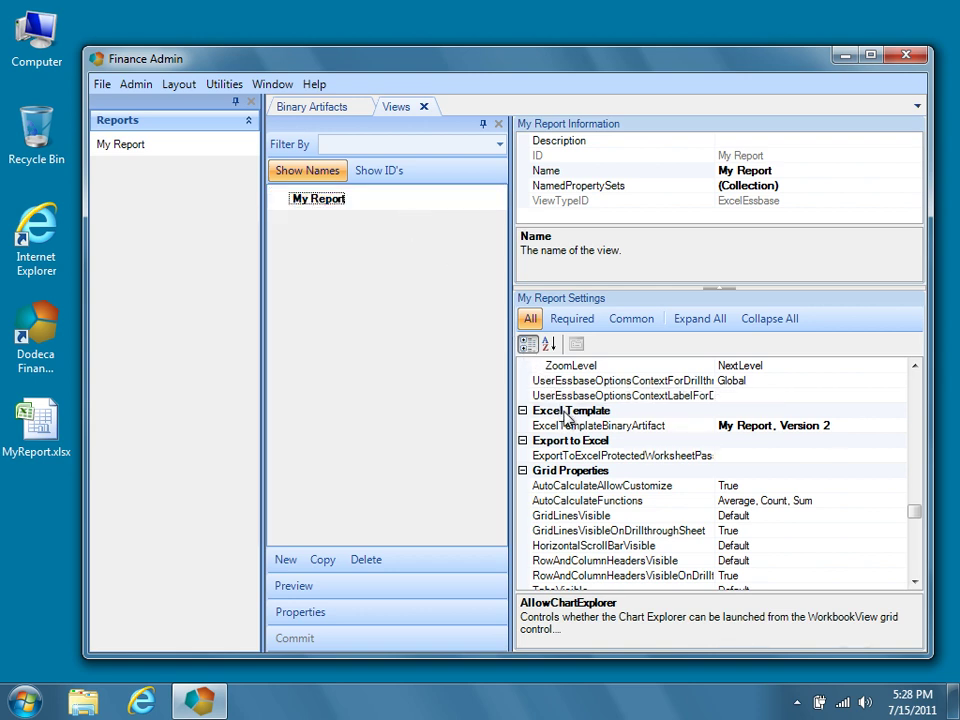
Point the view's ExcelTemplateBinaryArtifact at My Report, Version 3.
left_click(866, 426)
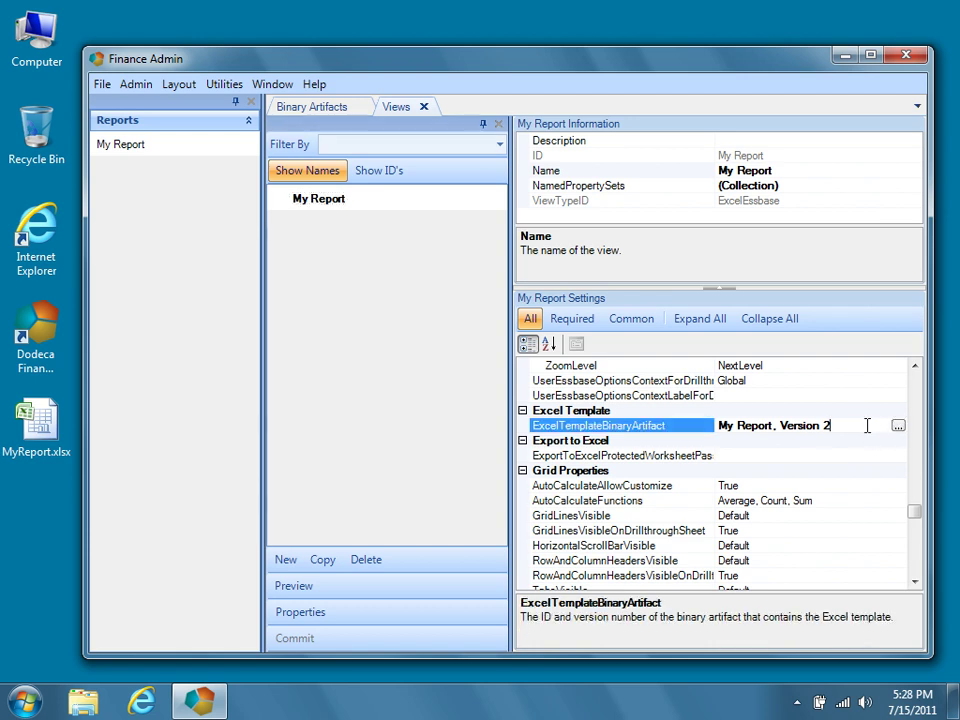
left_click(898, 428)
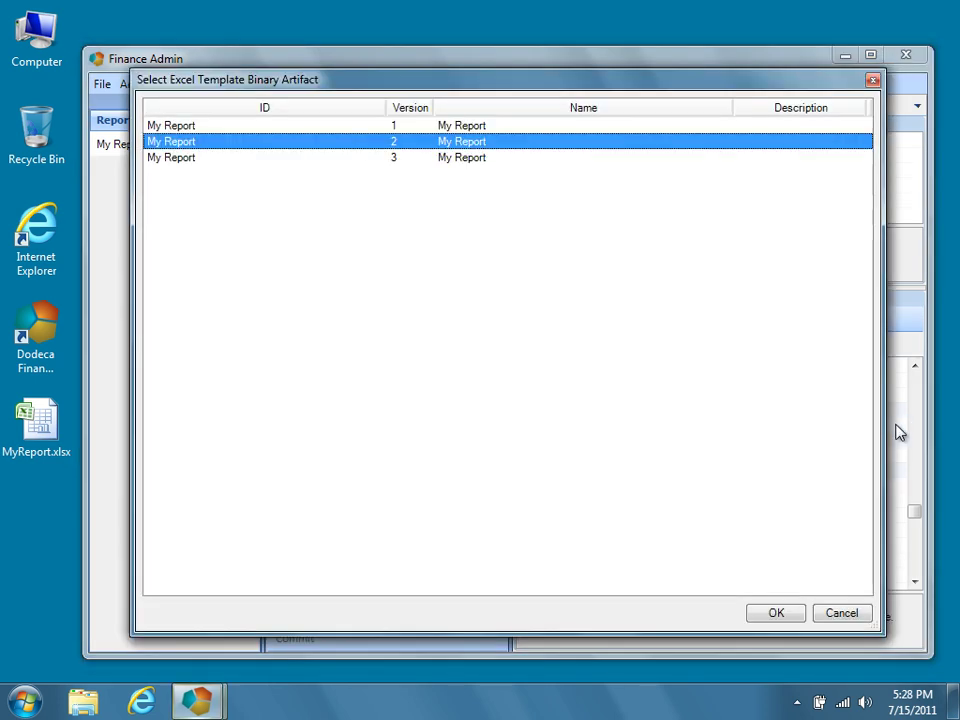
left_click(551, 160)
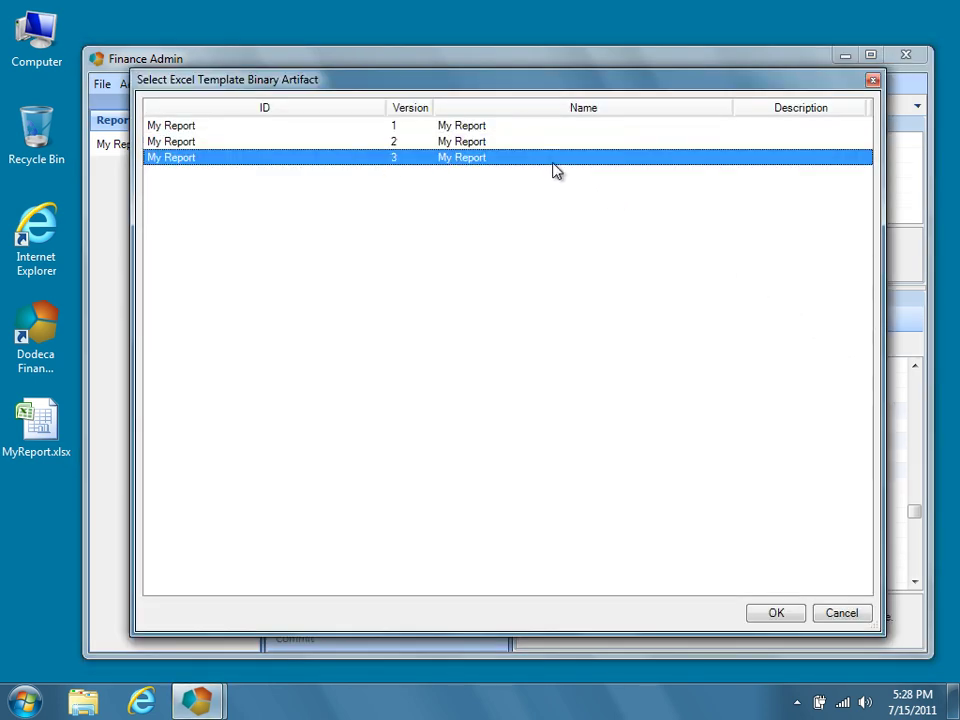
left_click(777, 613)
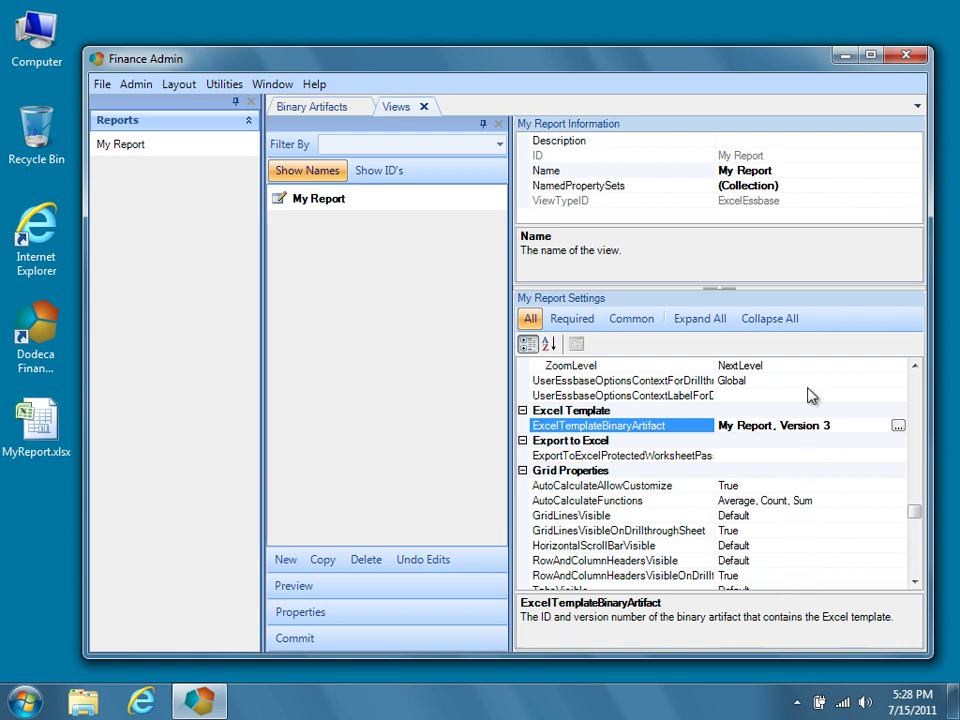
Collapse all categories, expand Comments, and open the CommentRanges configurations editor.
left_click(799, 333)
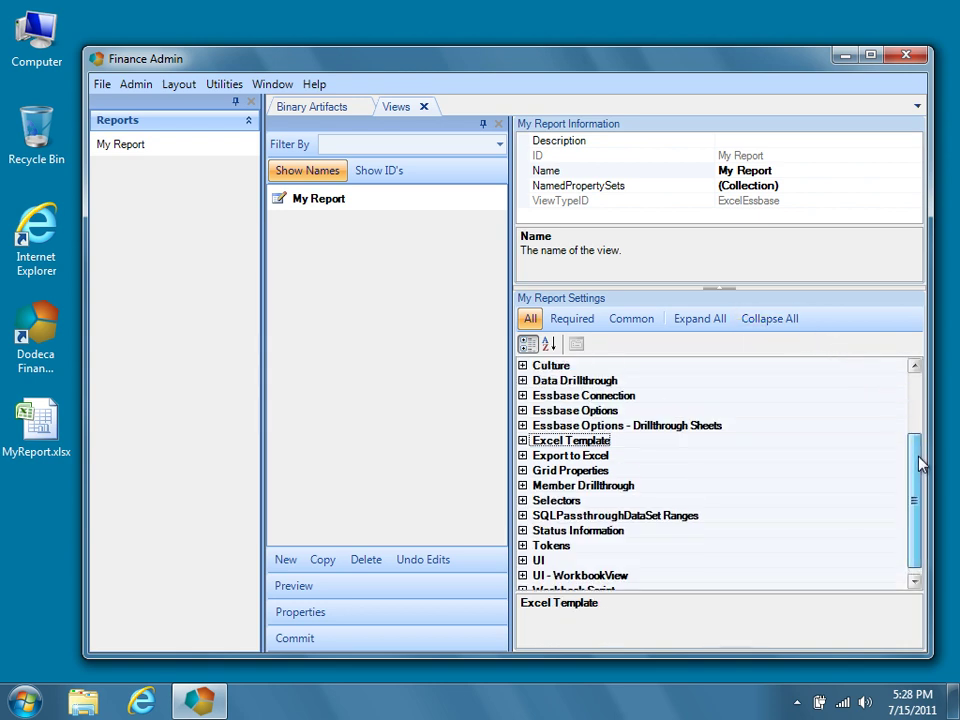
left_click_drag(920, 461, 918, 395)
left_click(522, 440)
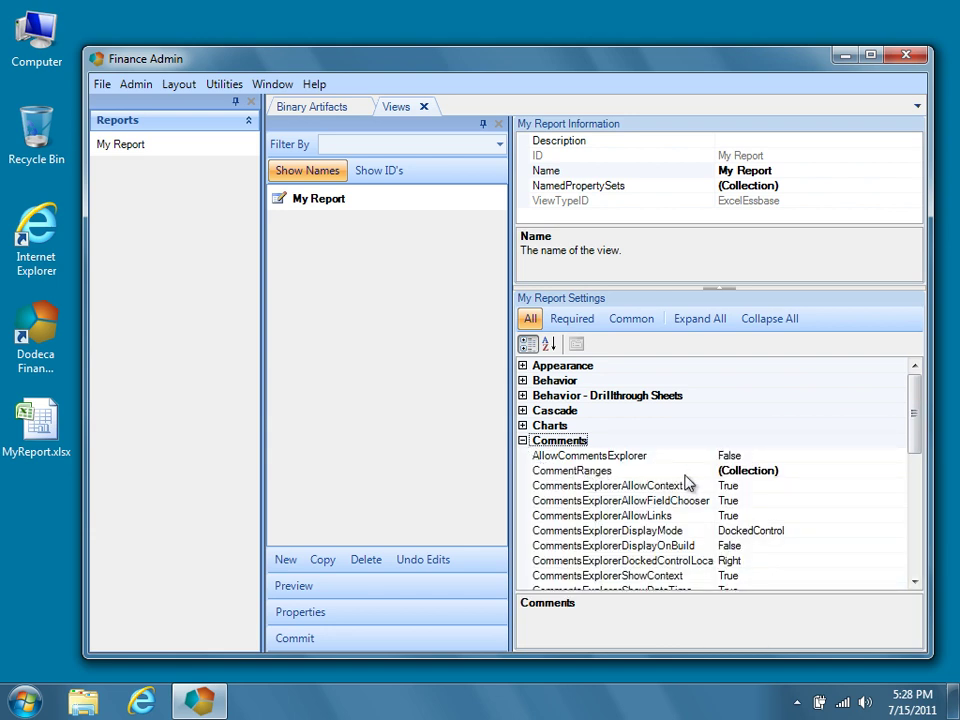
left_click(810, 472)
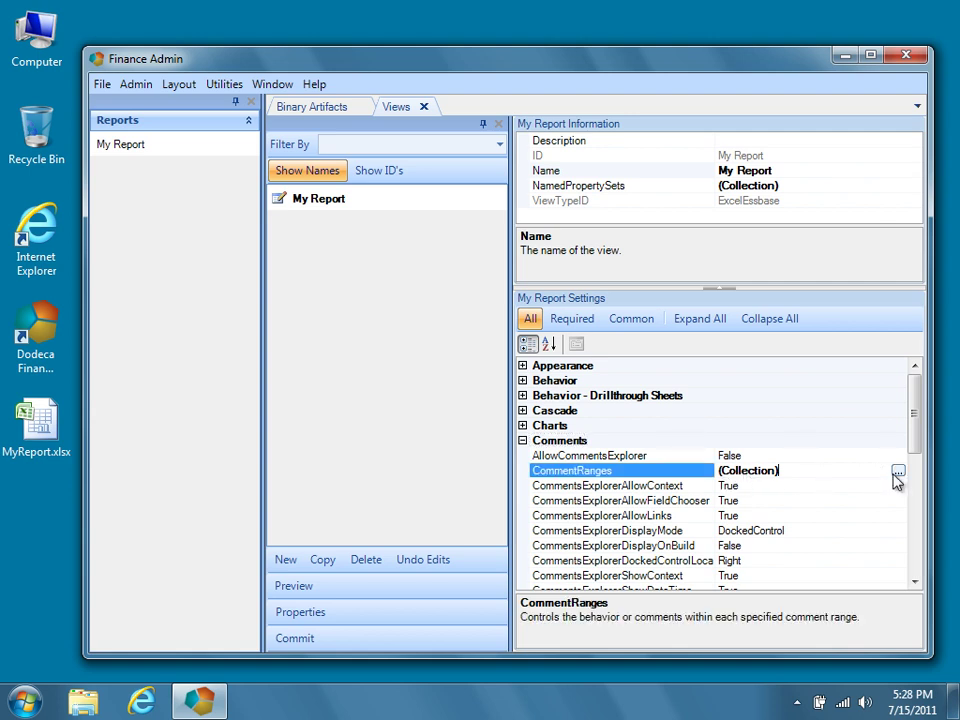
left_click(897, 472)
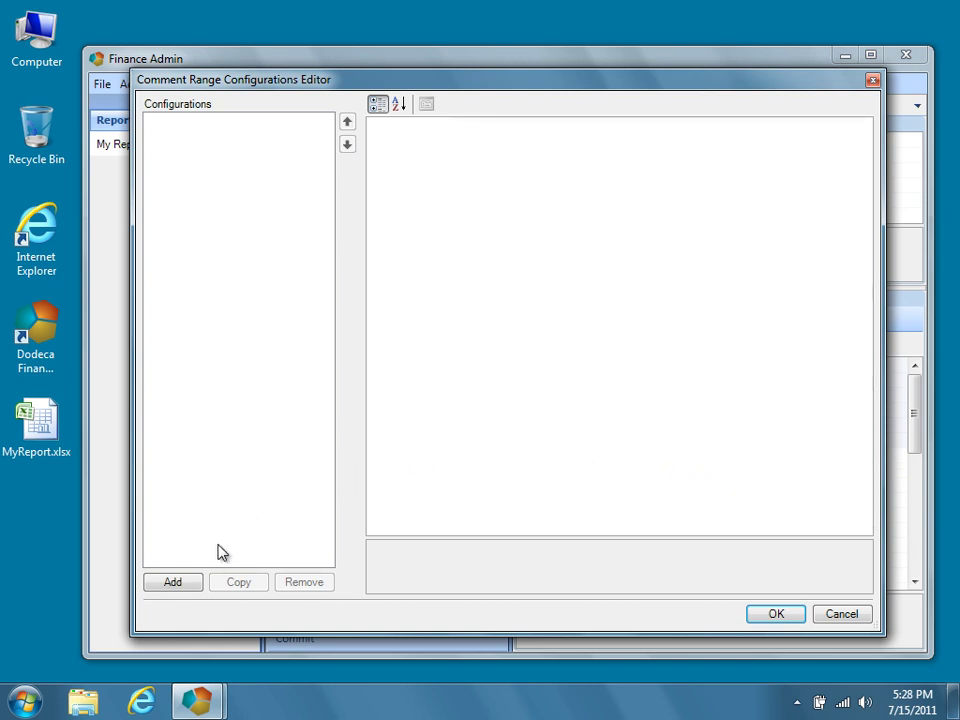
Add a comment range captioned 'Commentary' and expand its Behavior settings.
left_click(195, 585)
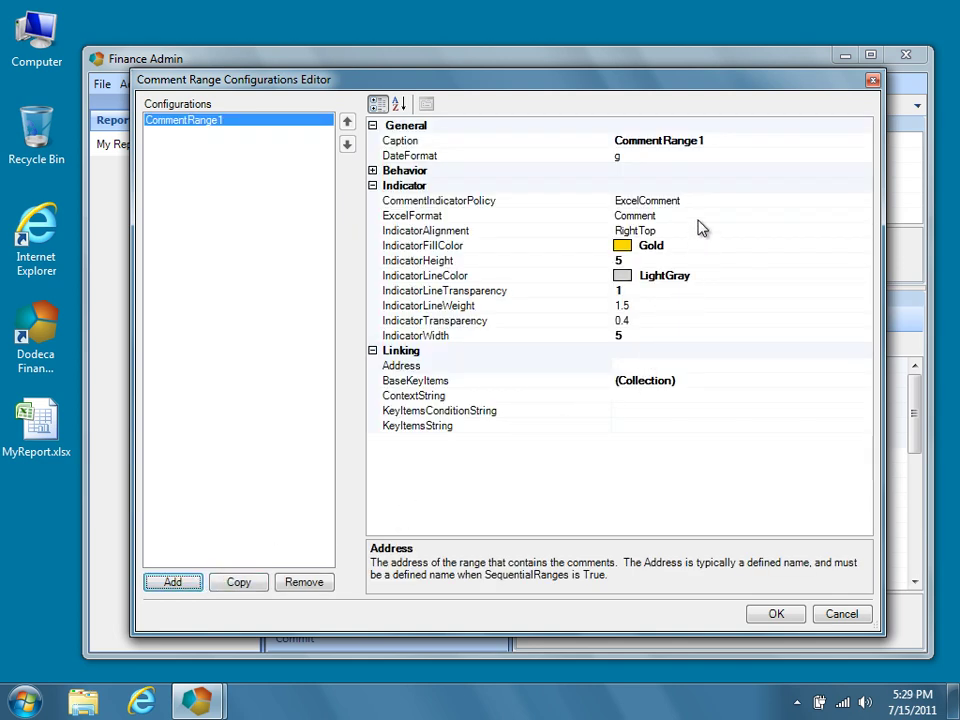
left_click(711, 140)
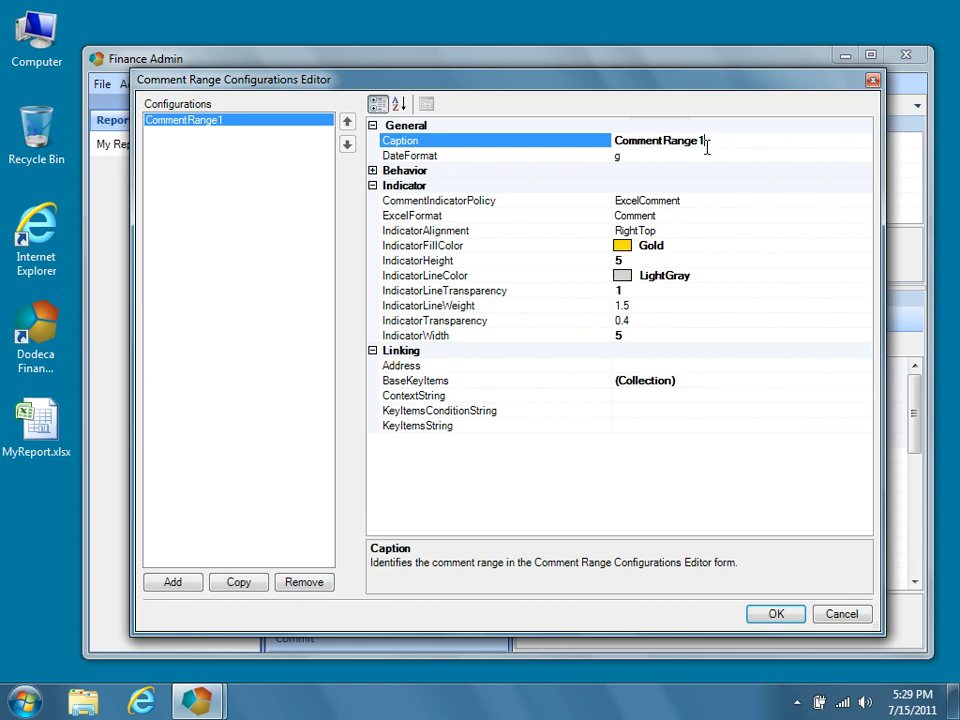
key("BackSpace")
key("BackSpace")
key("BackSpace")
key("BackSpace")
key("BackSpace")
key("BackSpace")
key("BackSpace")
key("BackSpace")
key("BackSpace")
key("BackSpace")
key("BackSpace")
key("BackSpace")
key("BackSpace")
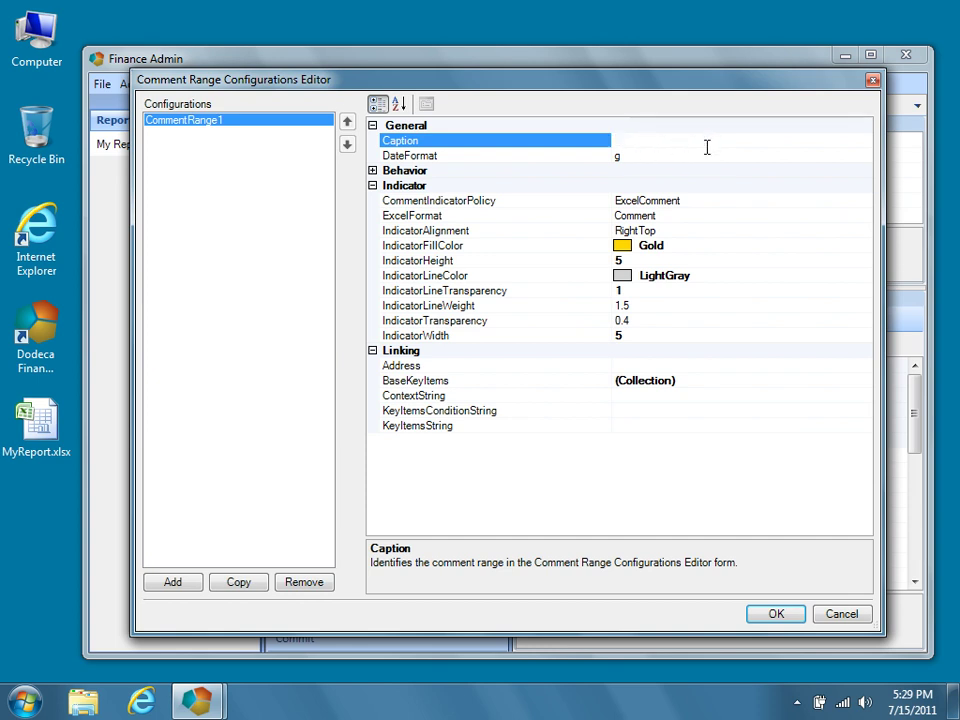
type("Commentary")
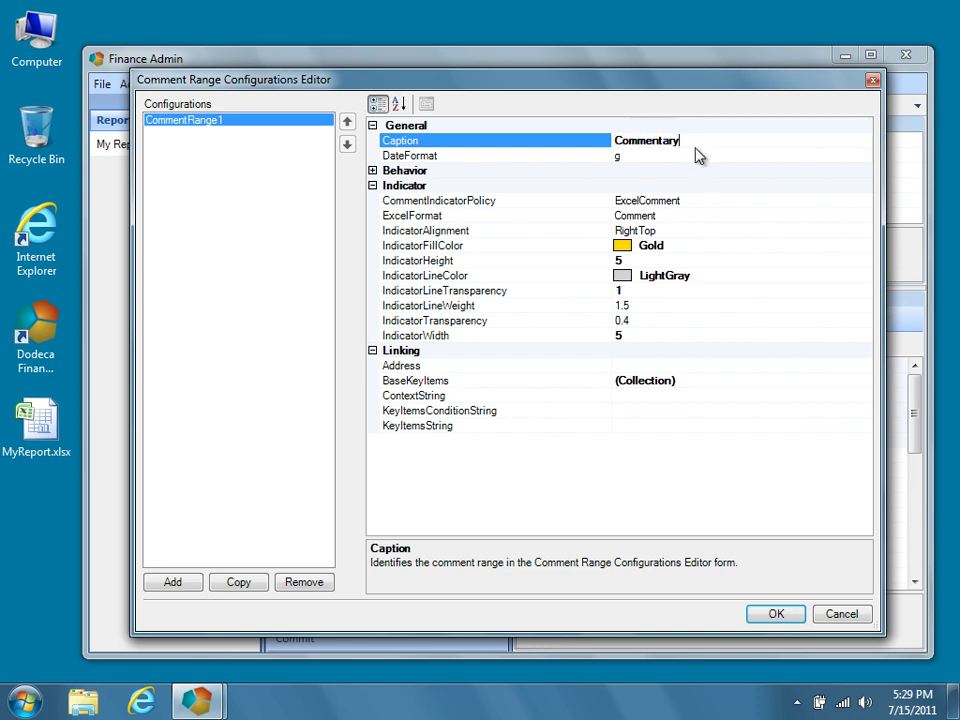
left_click(373, 171)
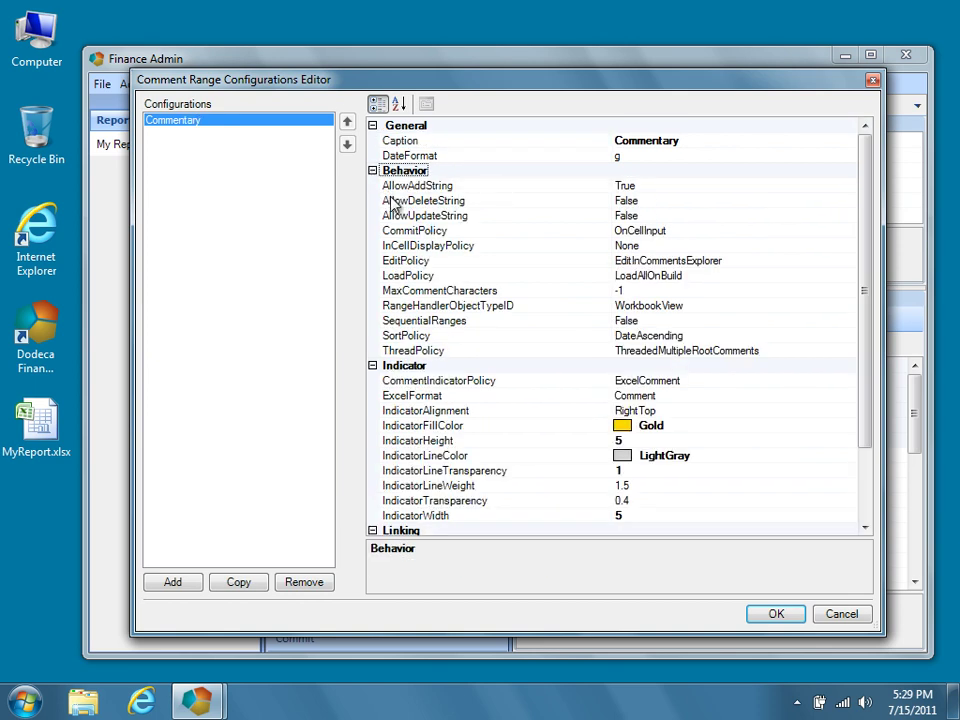
left_click(458, 236)
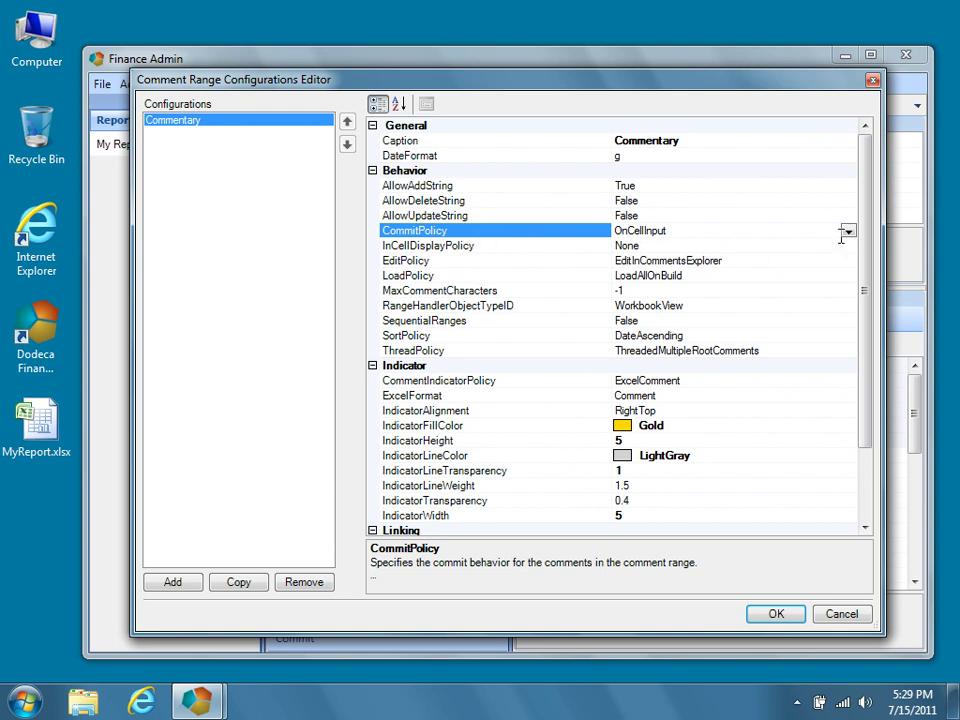
Set InCellDisplayPolicy to MostRecent and EditPolicy to EditInCell.
left_click(580, 246)
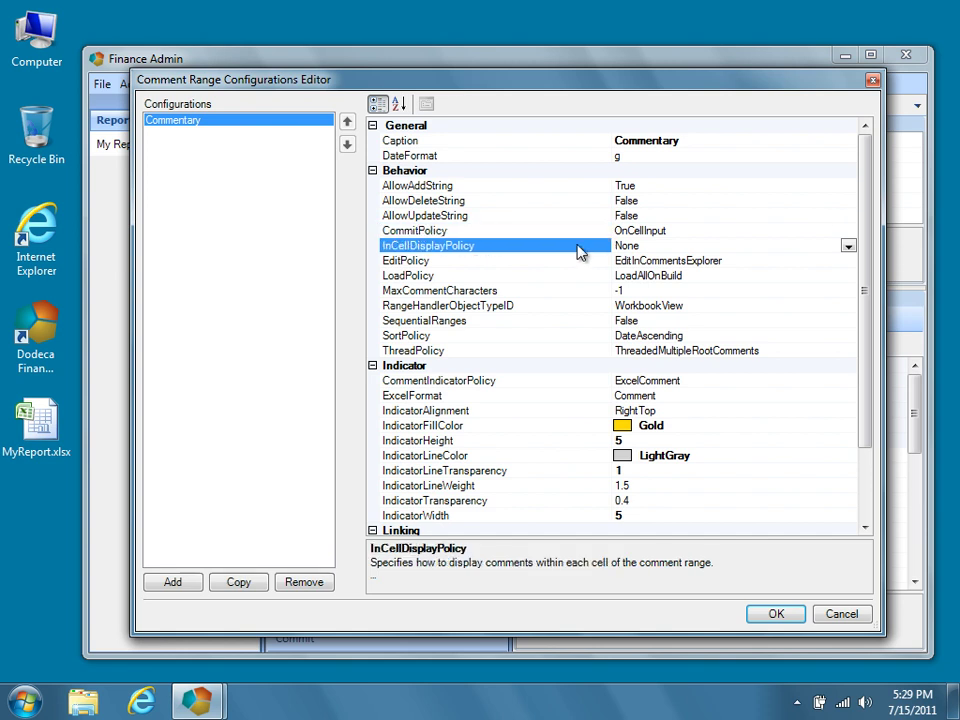
left_click(848, 246)
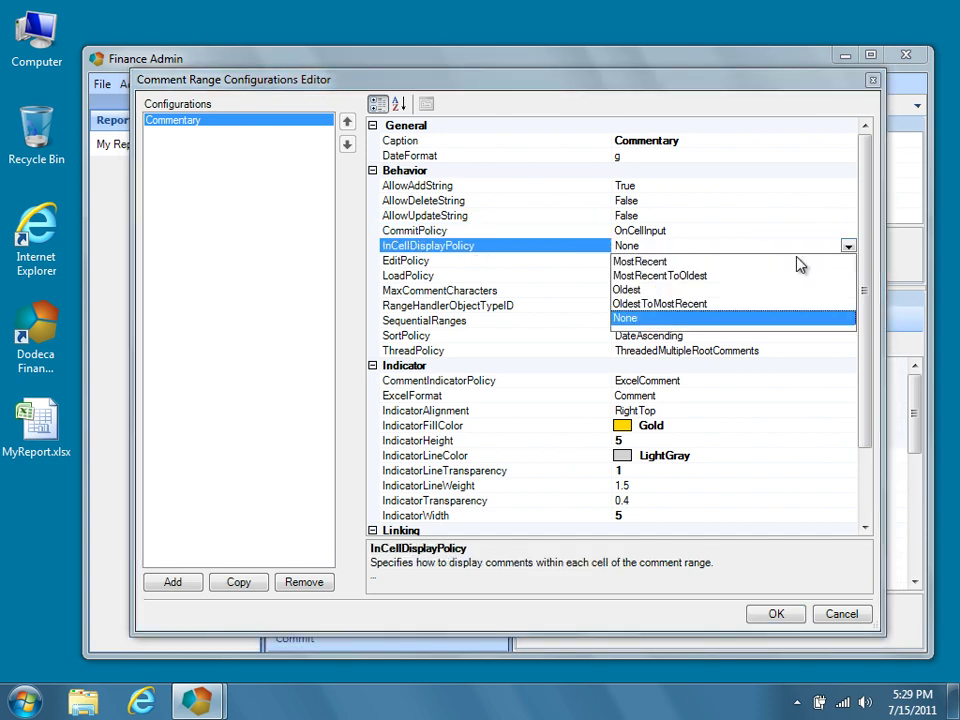
left_click(788, 262)
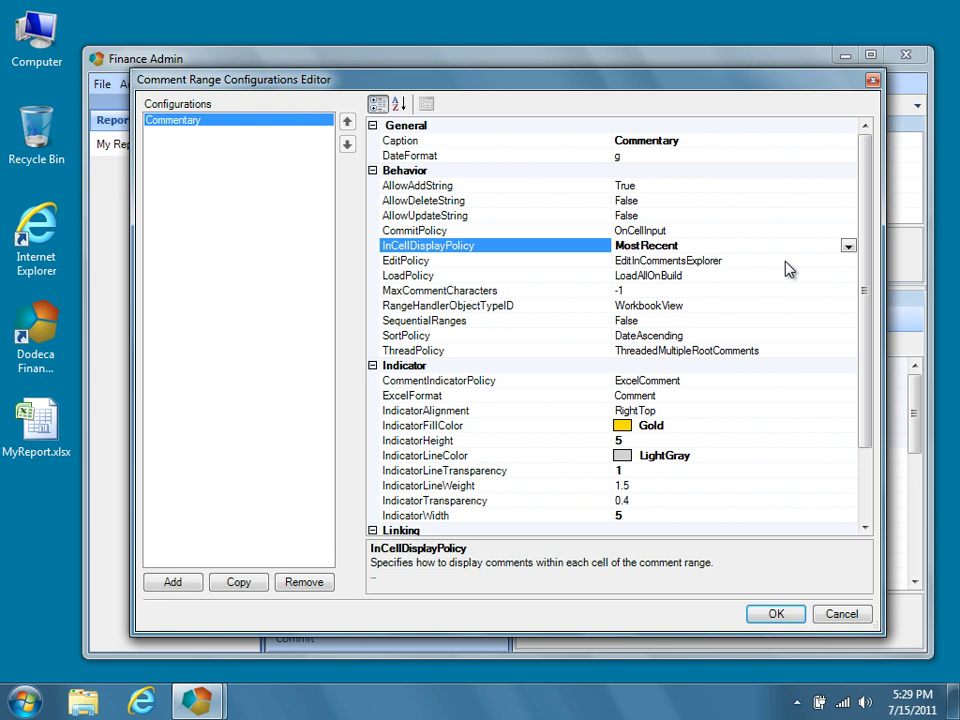
left_click(608, 264)
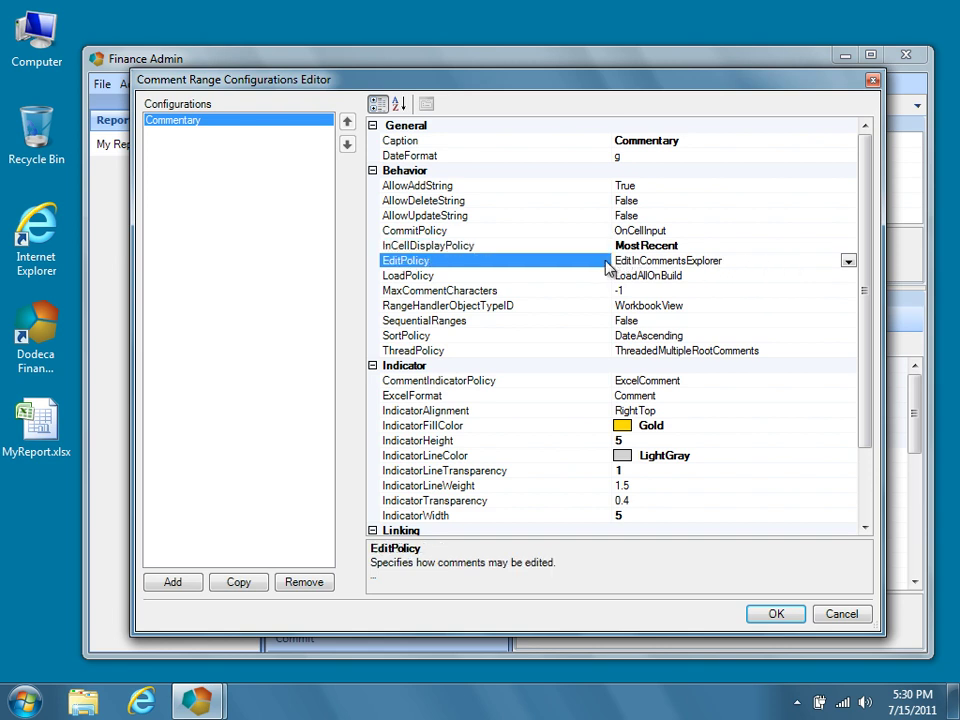
left_click(846, 261)
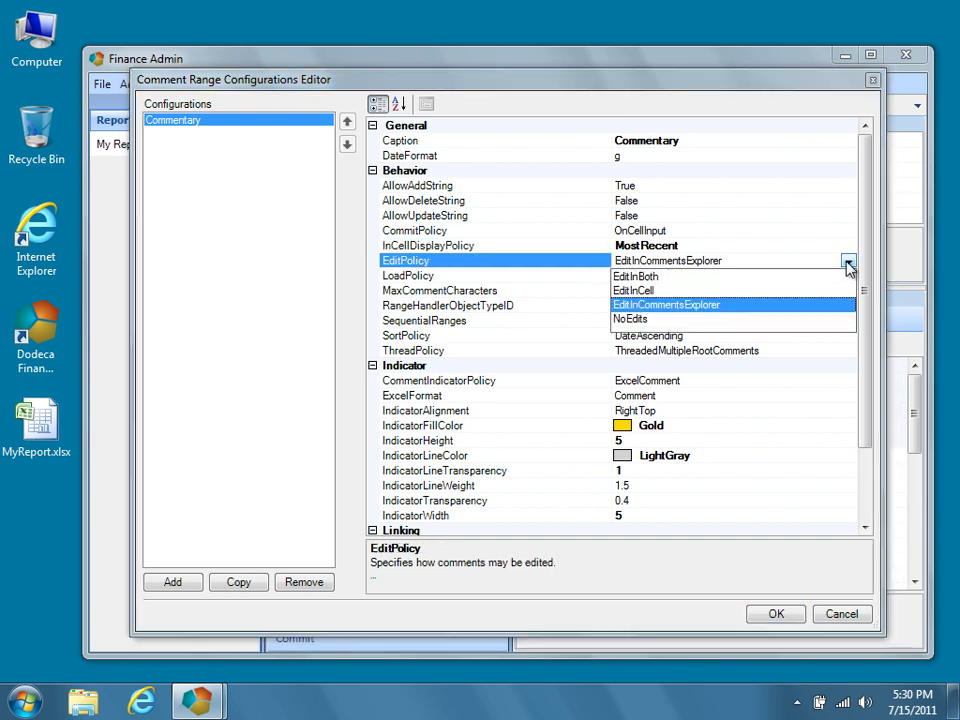
left_click(778, 291)
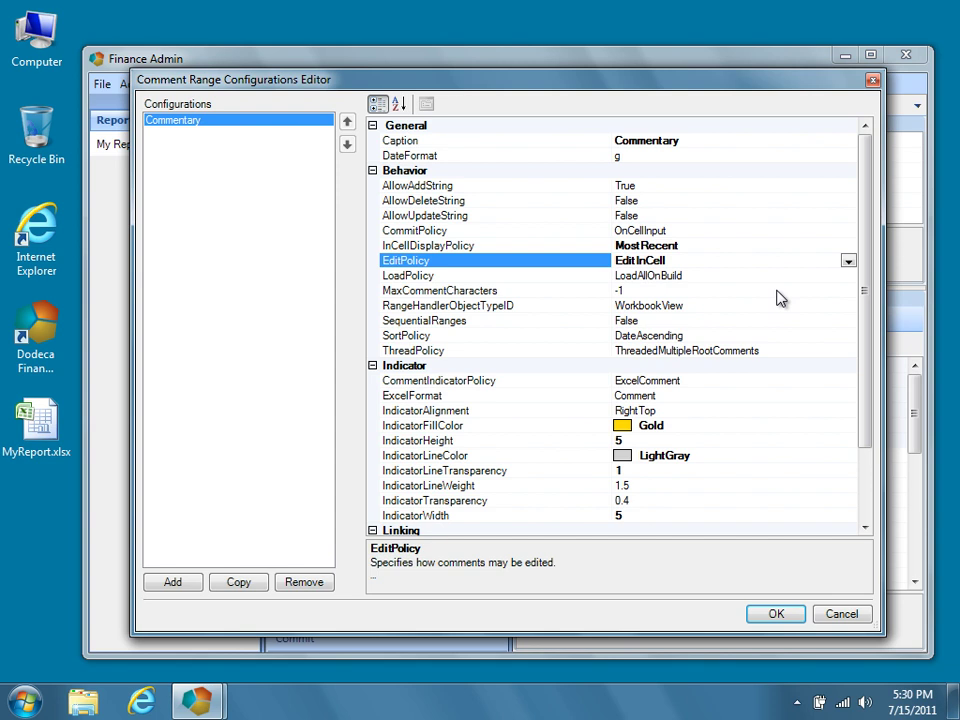
Set AllowDeleteString and AllowUpdateString to True and ThreadPolicy to OneCommentOnly.
left_click(600, 203)
left_click(643, 201)
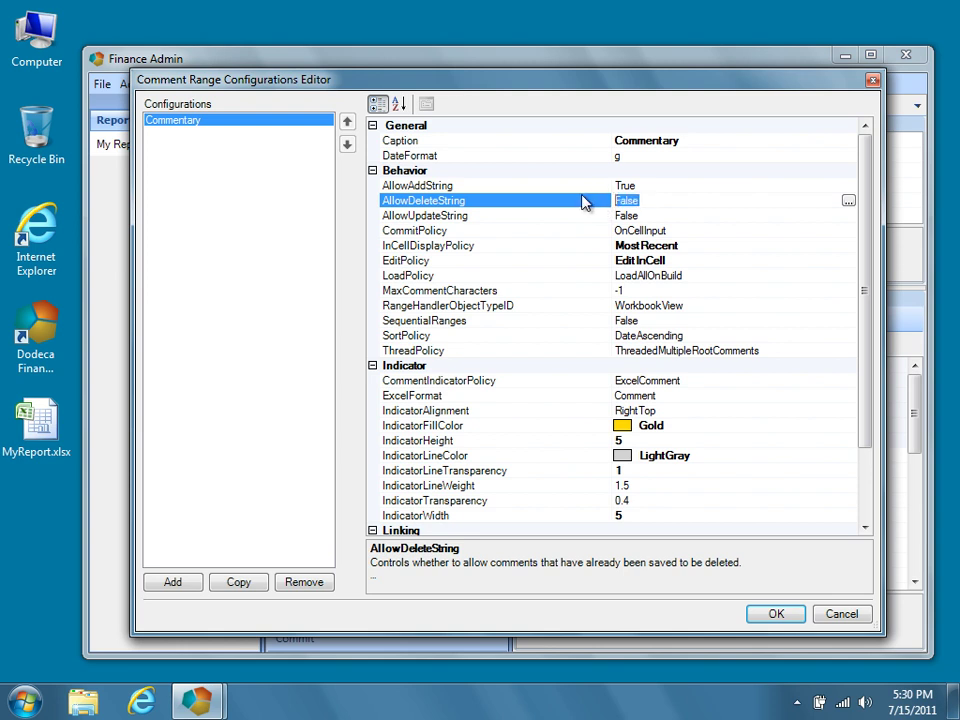
type("True")
left_click(592, 215)
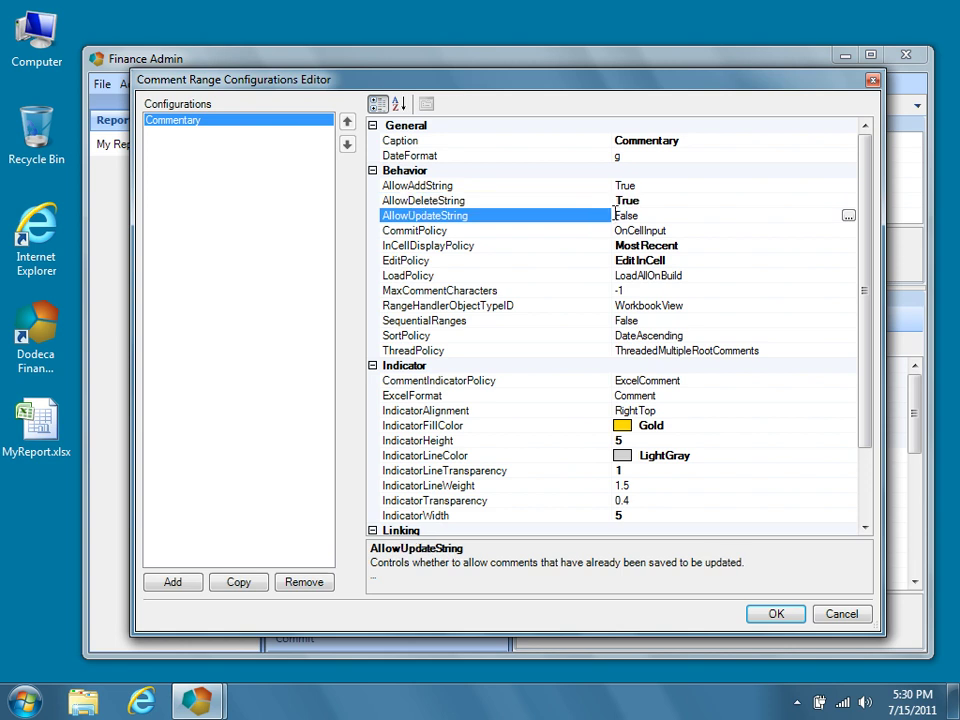
left_click(655, 216)
type("True")
left_click(556, 218)
left_click(567, 353)
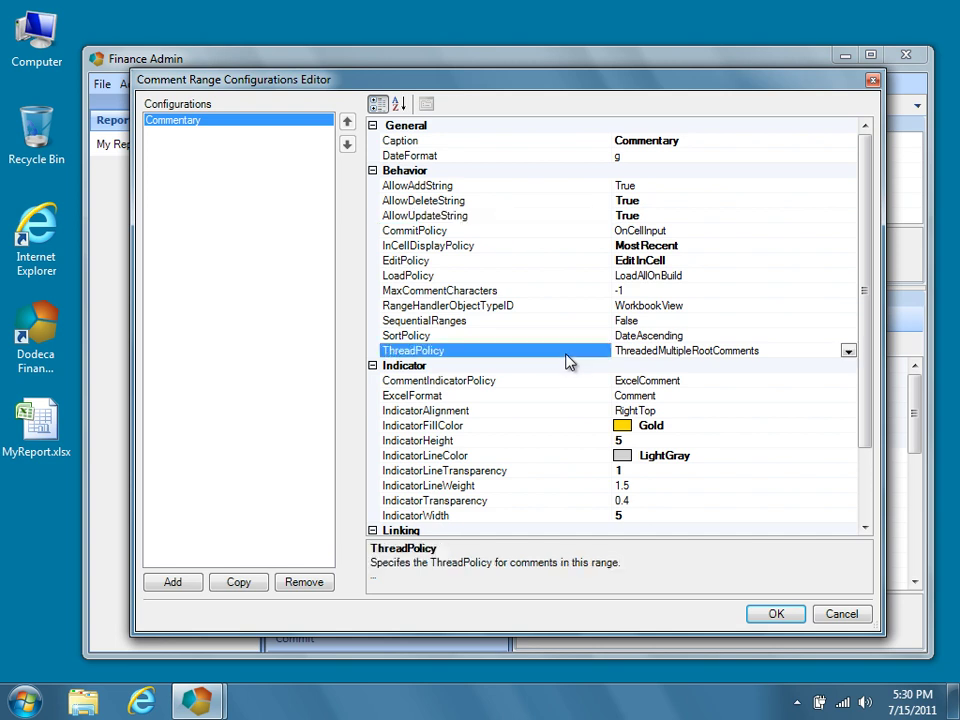
left_click(848, 353)
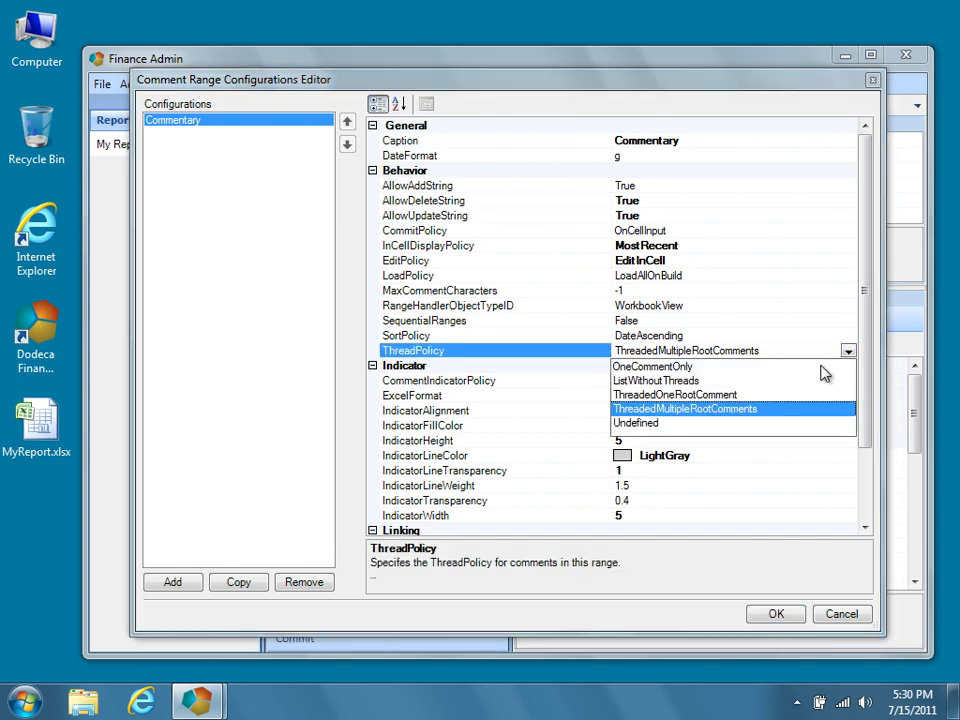
left_click(824, 368)
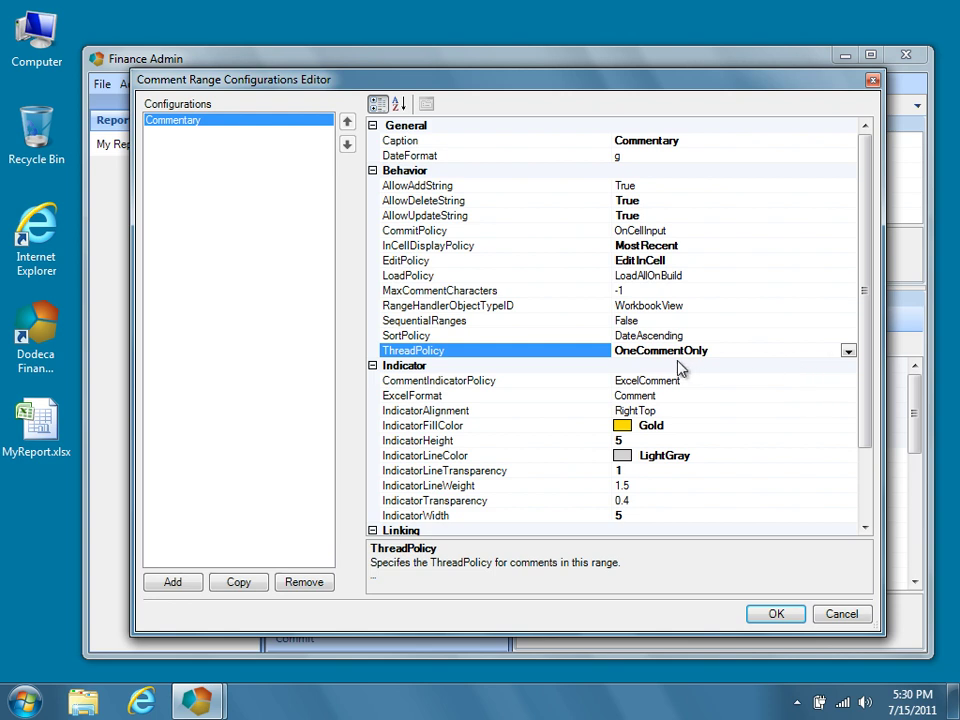
Set CommentIndicatorPolicy to None, check the Address setting, and select MyReport.xlsx on the desktop.
left_click(579, 382)
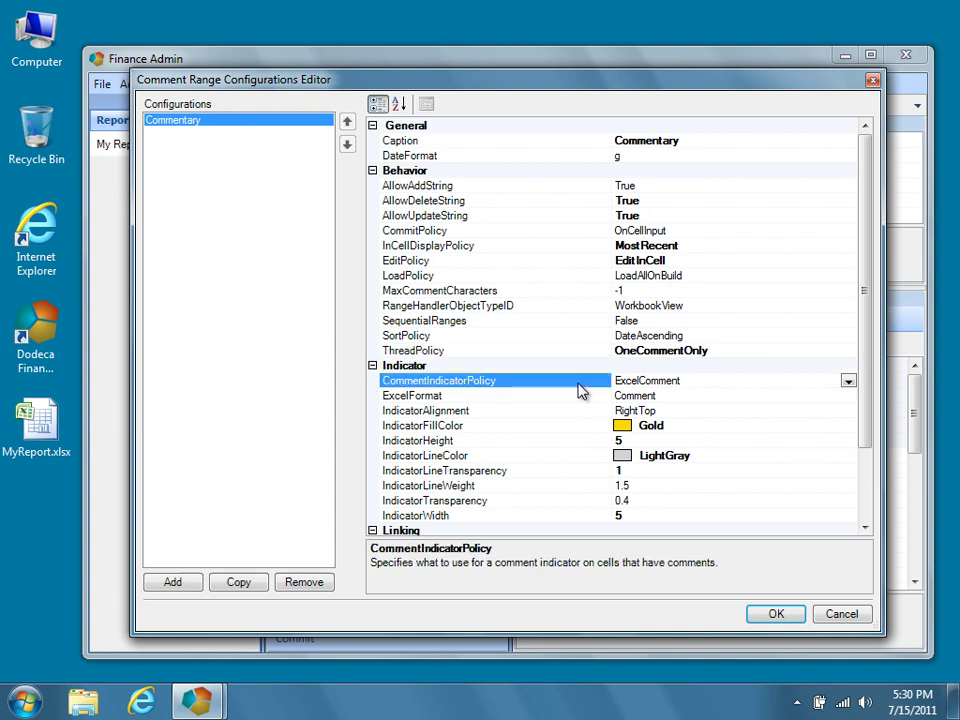
left_click(847, 381)
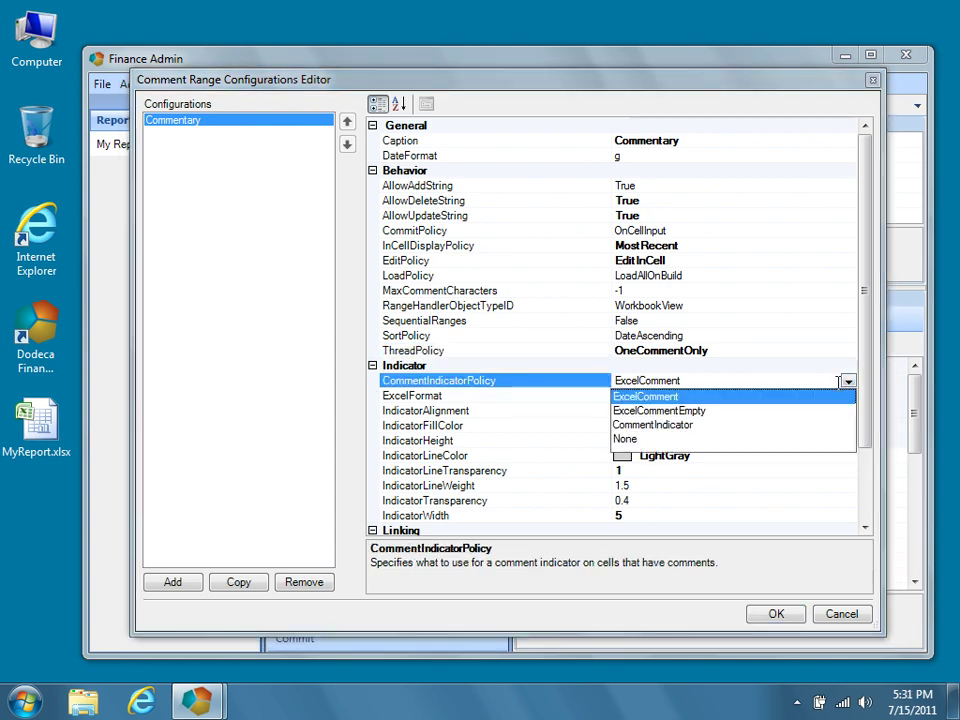
left_click(738, 440)
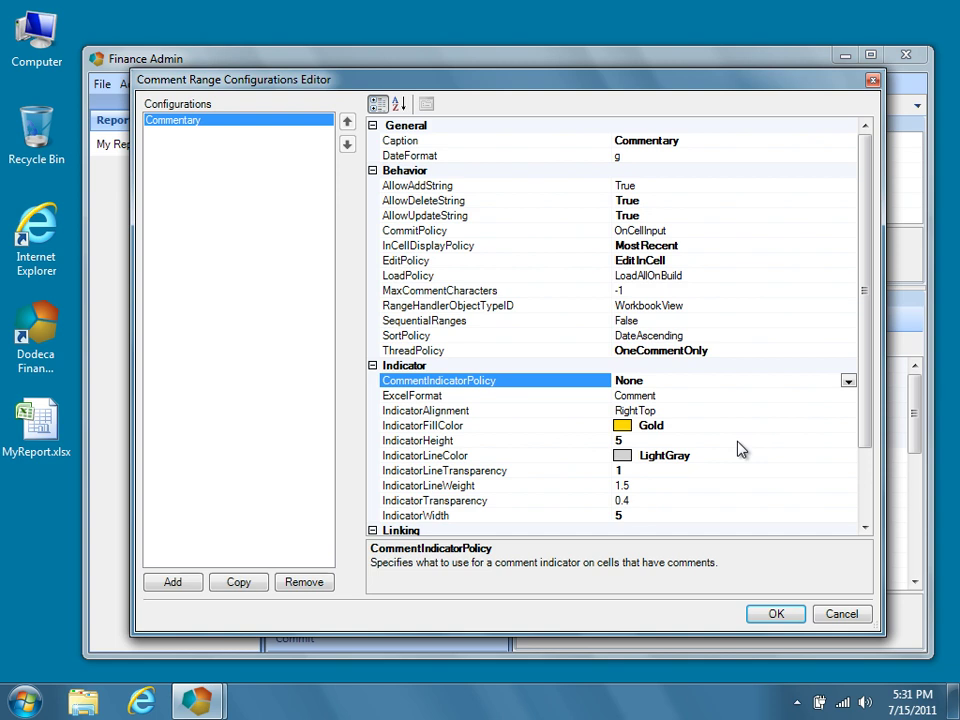
left_click_drag(866, 435, 866, 520)
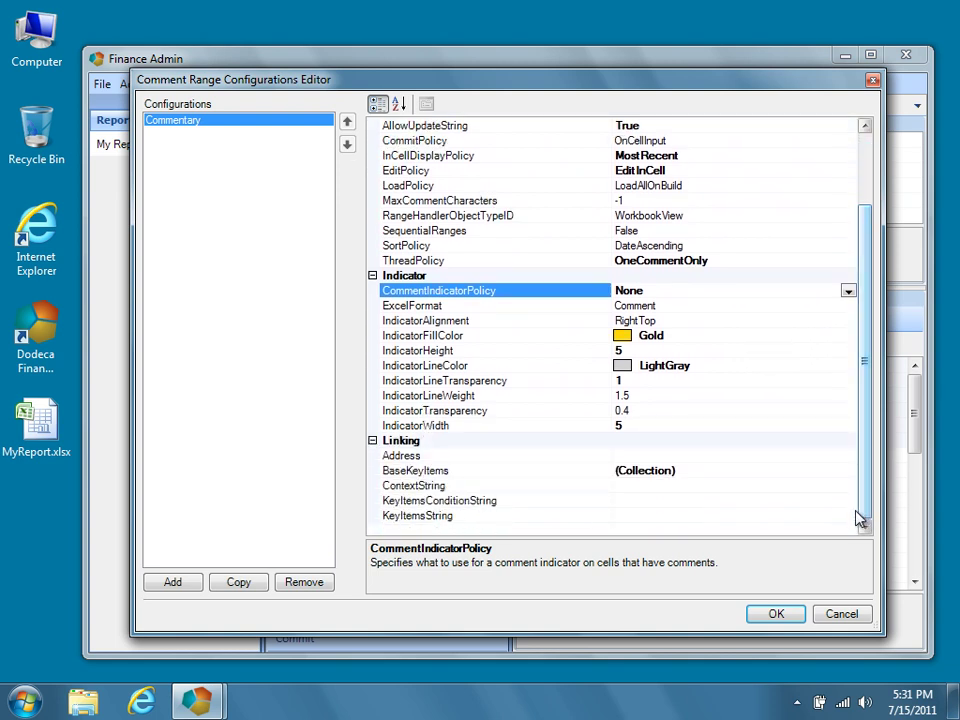
left_click(650, 456)
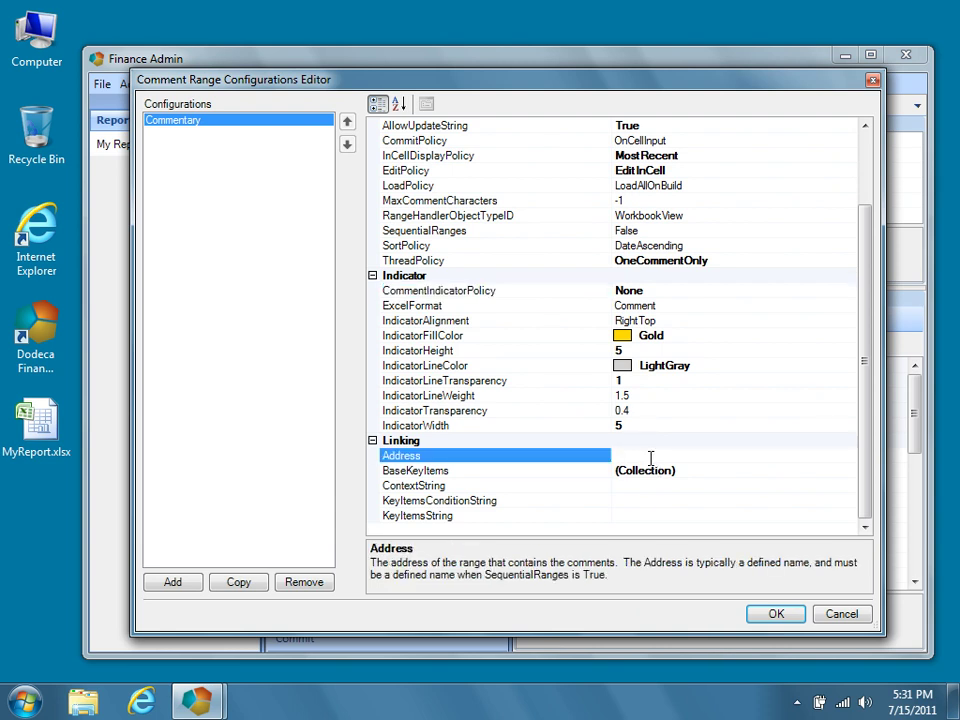
left_click(16, 440)
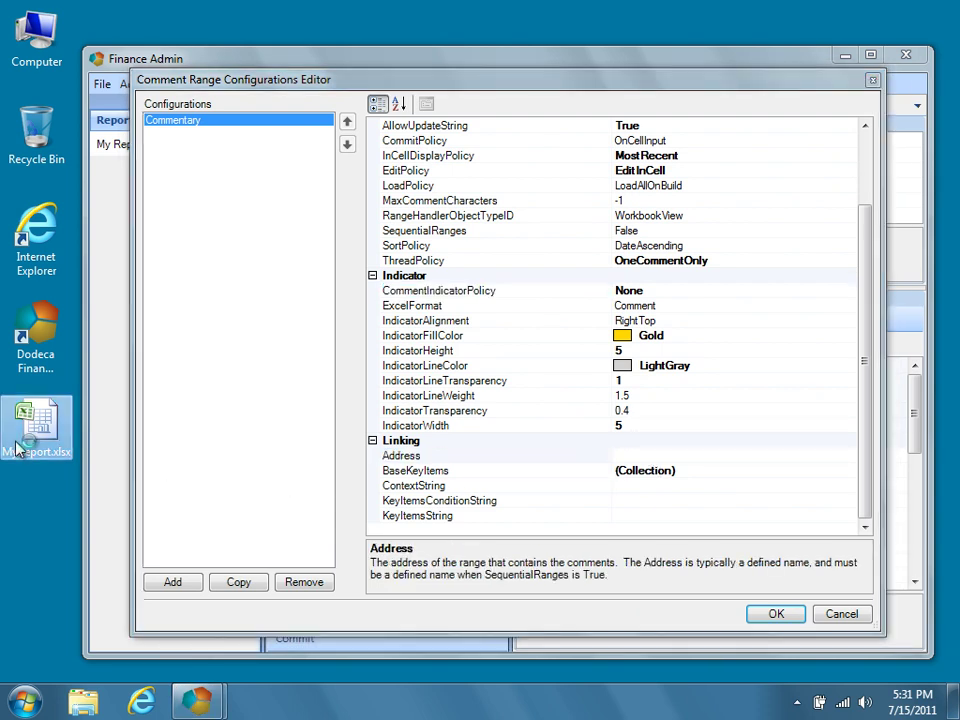
Open MyReport.xlsx in Excel and review its defined names in Name Manager.
double_click(16, 450)
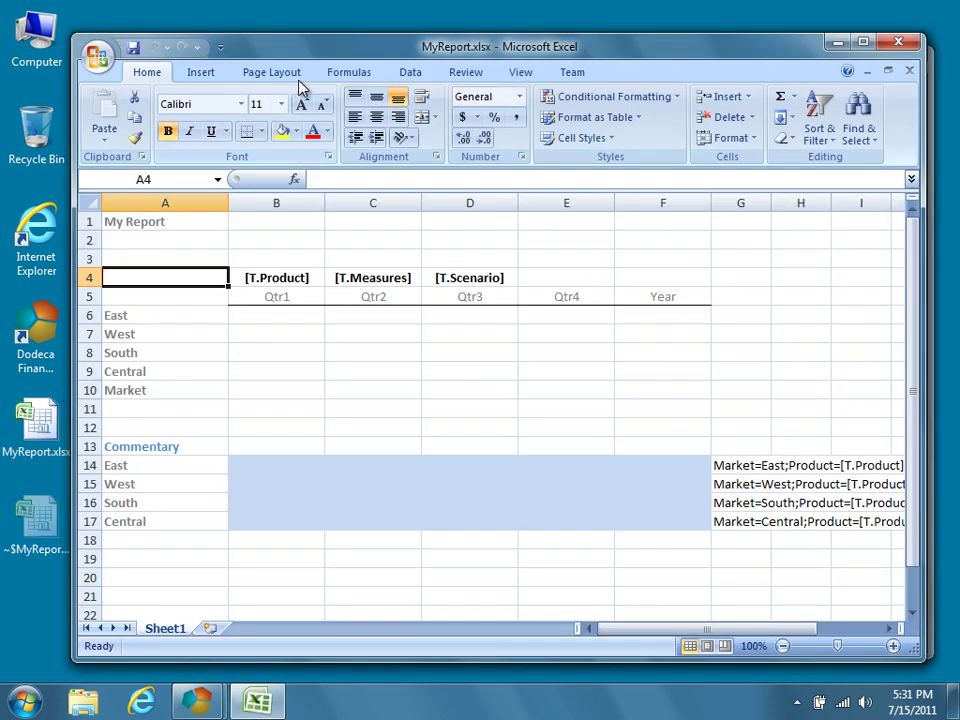
left_click(338, 74)
left_click(384, 118)
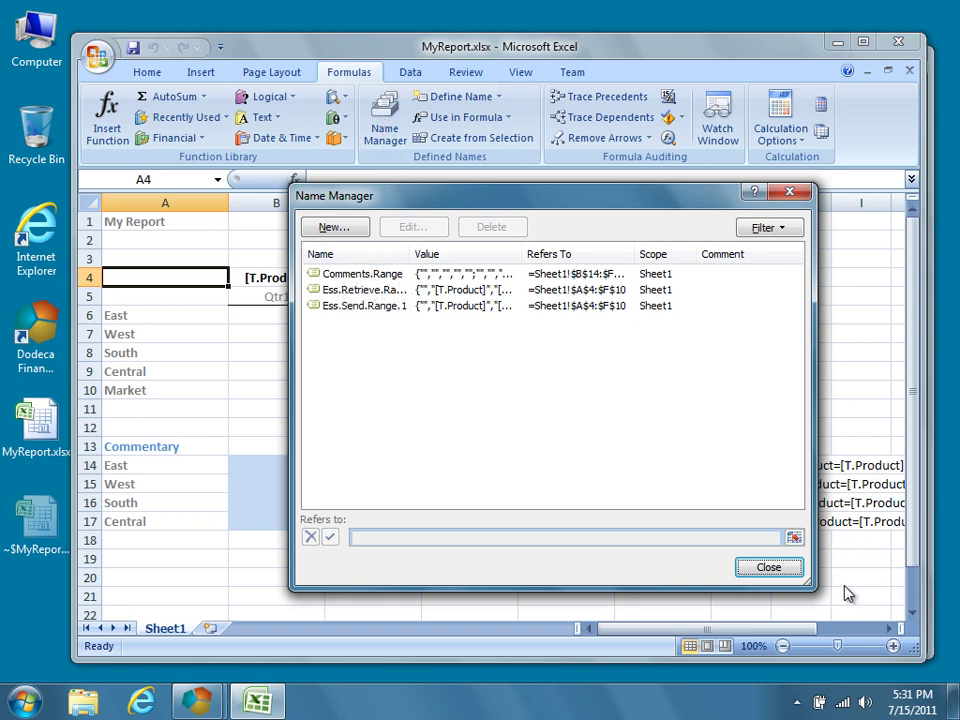
left_click(797, 572)
Back in Dodeca, set the Commentary range's Address to Comments.Range.
key("alt+Tab")
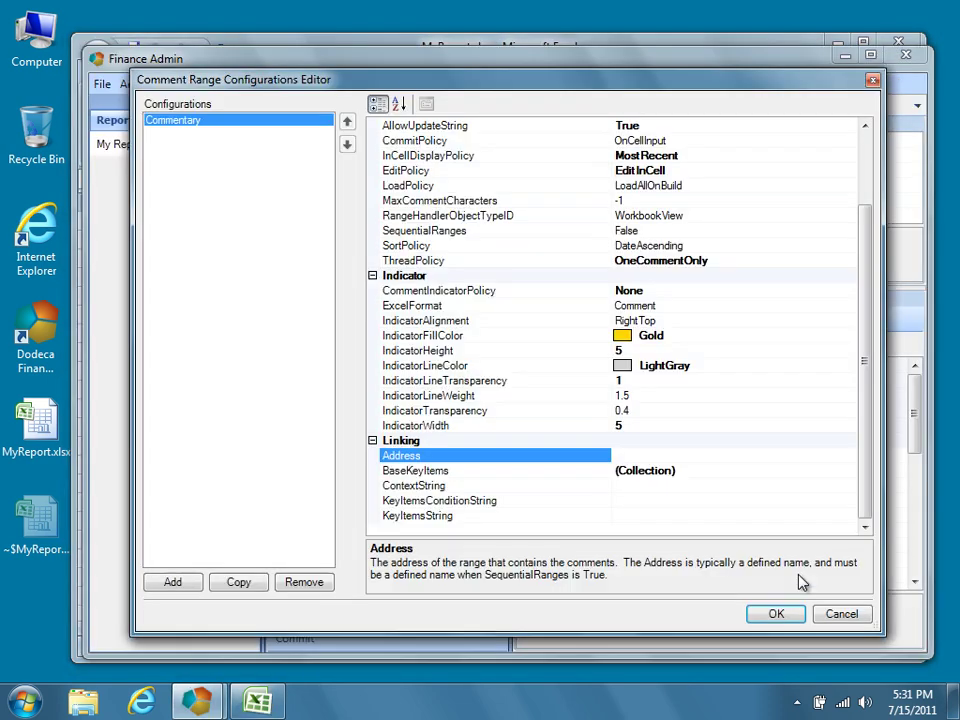
left_click(681, 456)
type("Comments.Range")
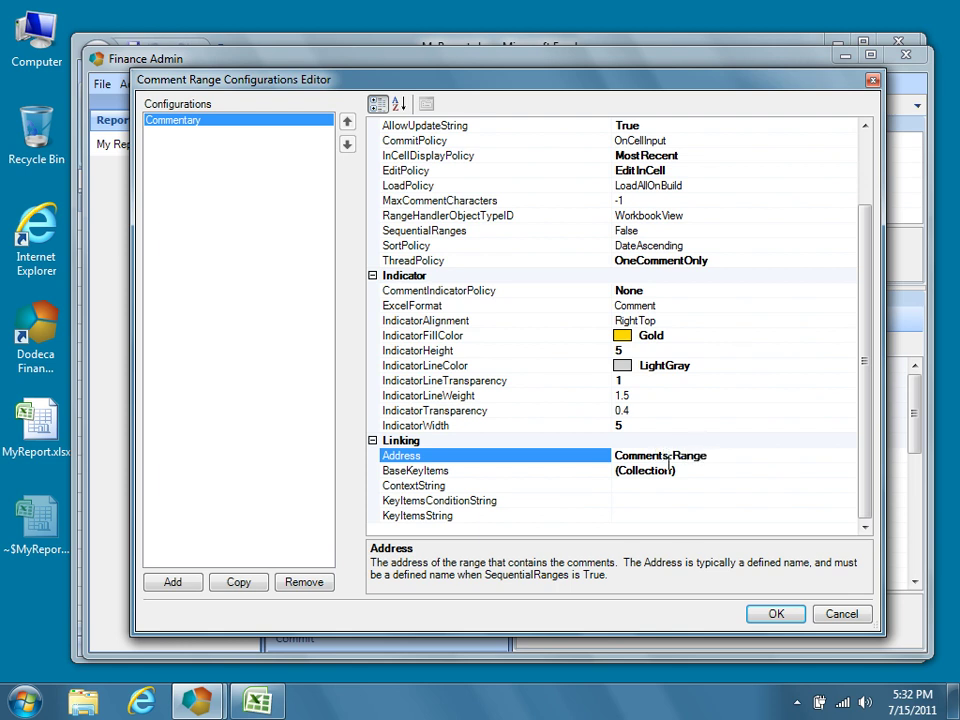
left_click(633, 514)
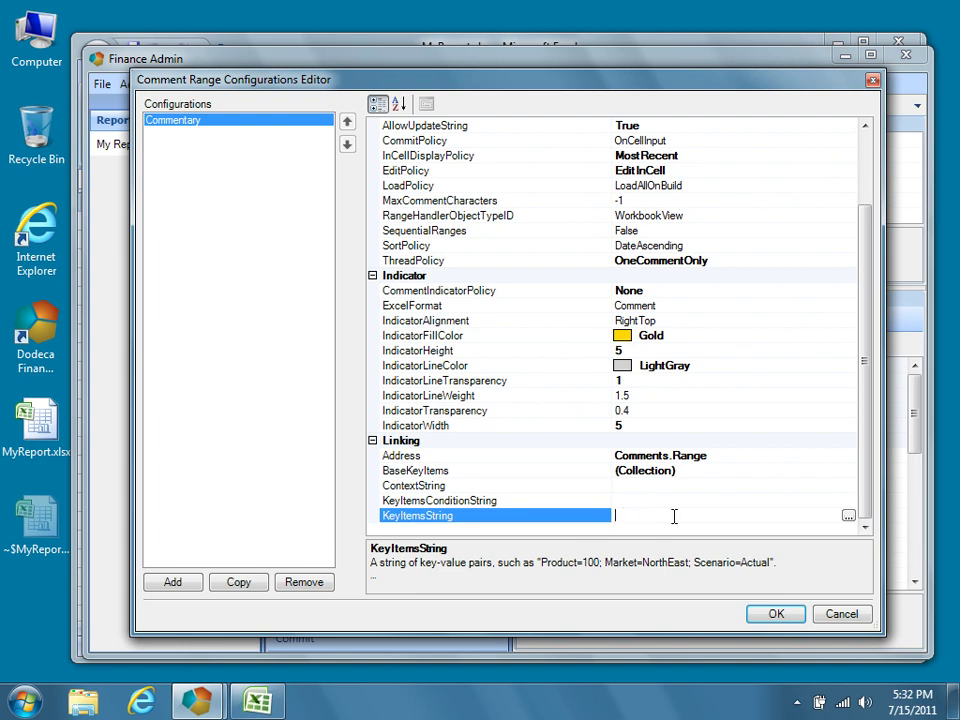
left_click(848, 516)
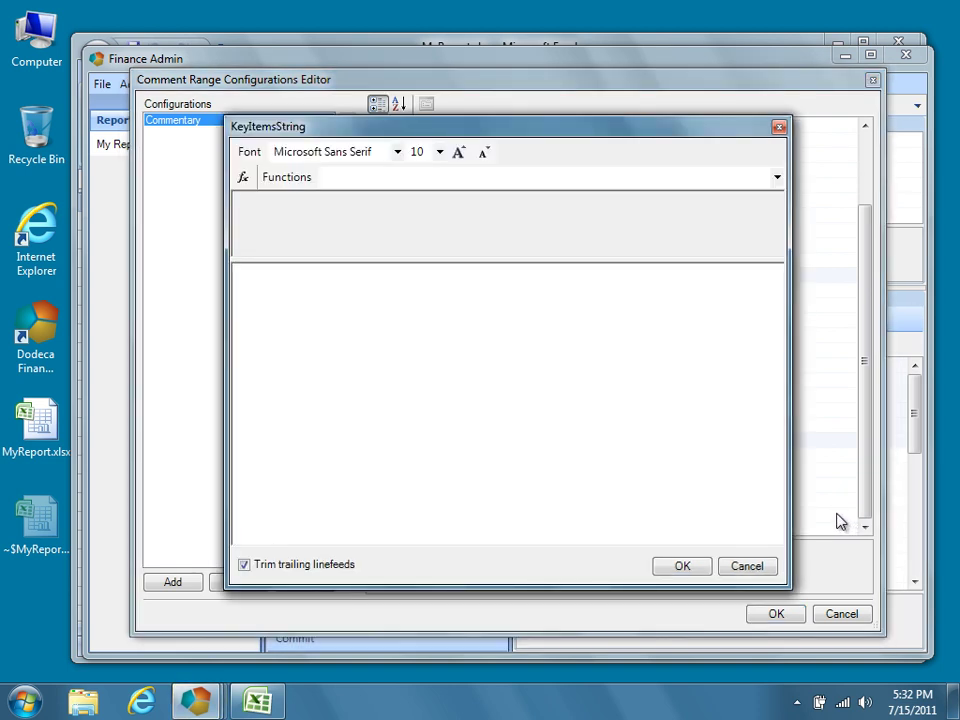
type("=OFFSET")
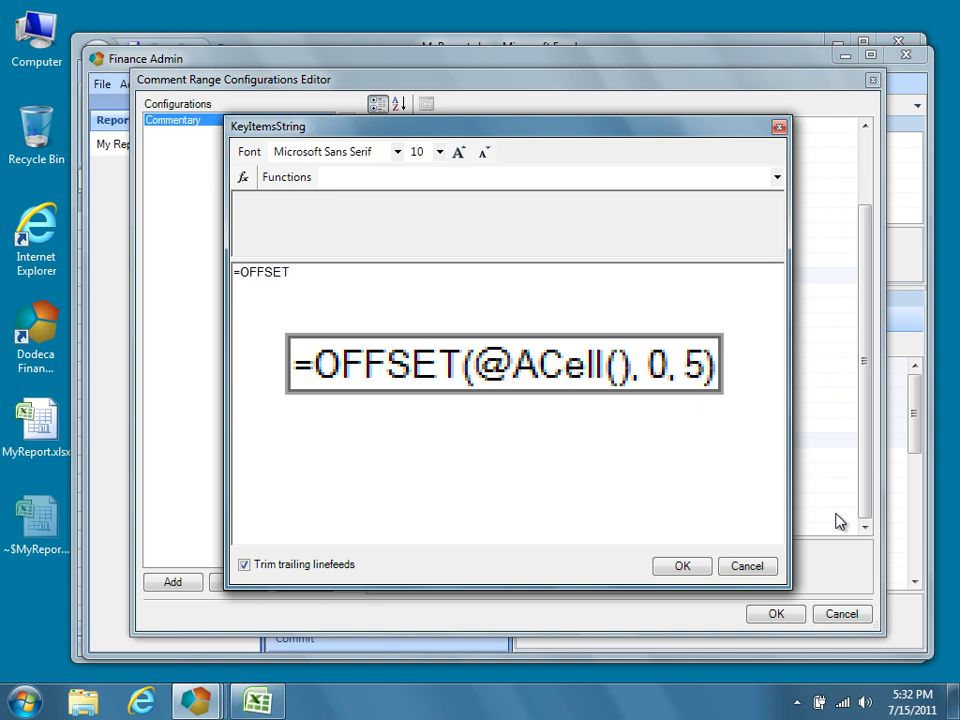
type("(")
left_click(776, 178)
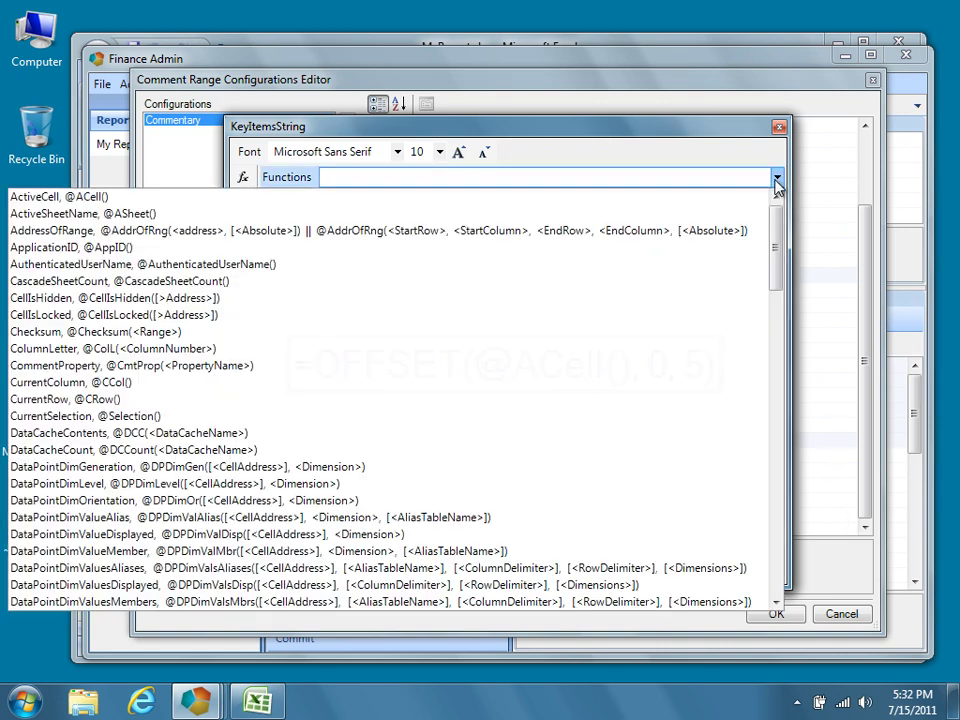
left_click(710, 197)
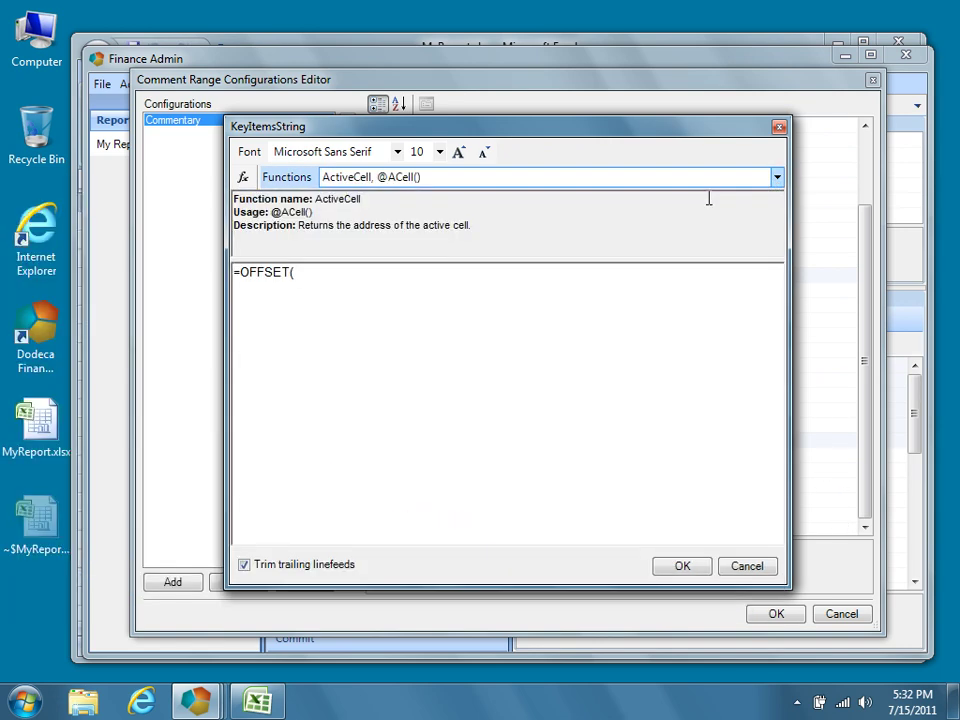
left_click(243, 180)
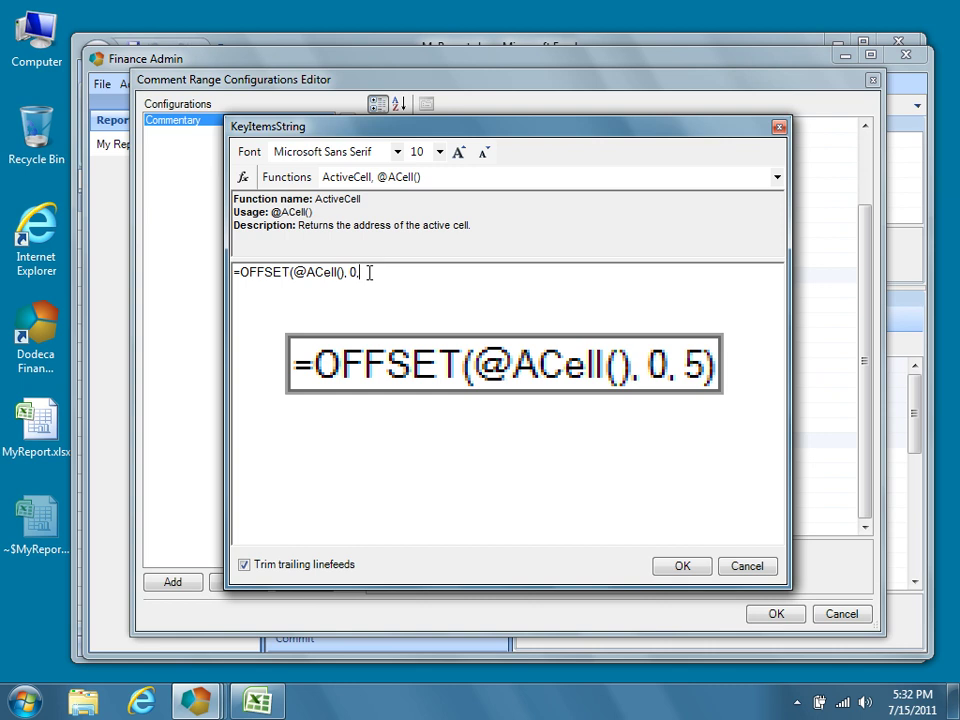
type("5")
type(")")
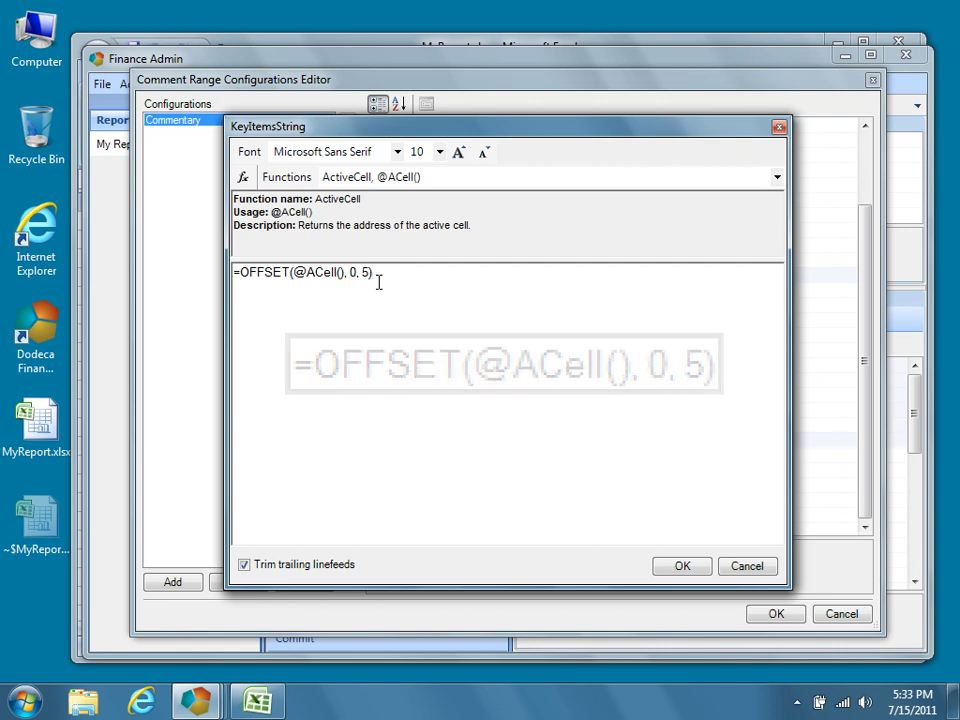
key("alt+Tab")
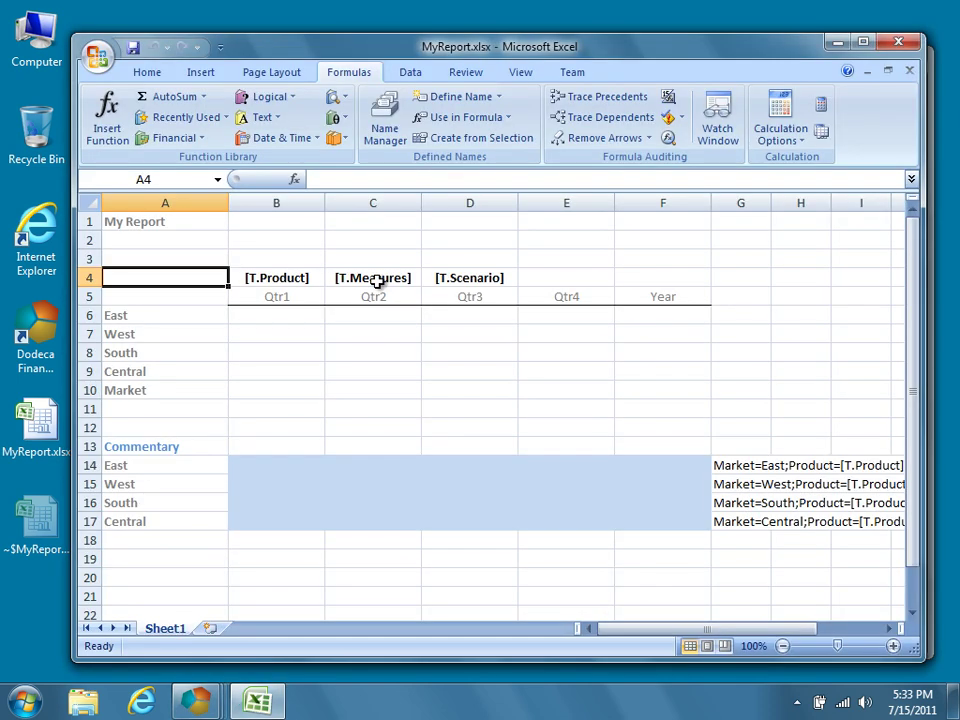
left_click(305, 465)
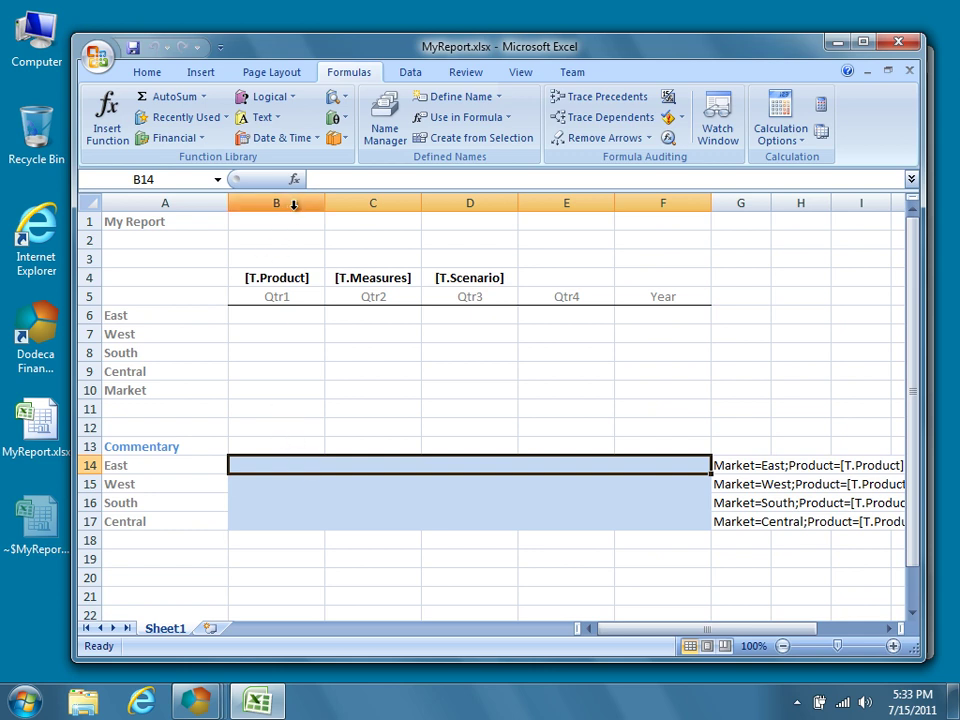
Inspect the key-string formula in G14, then return to the KeyItemsString editor.
left_click(725, 464)
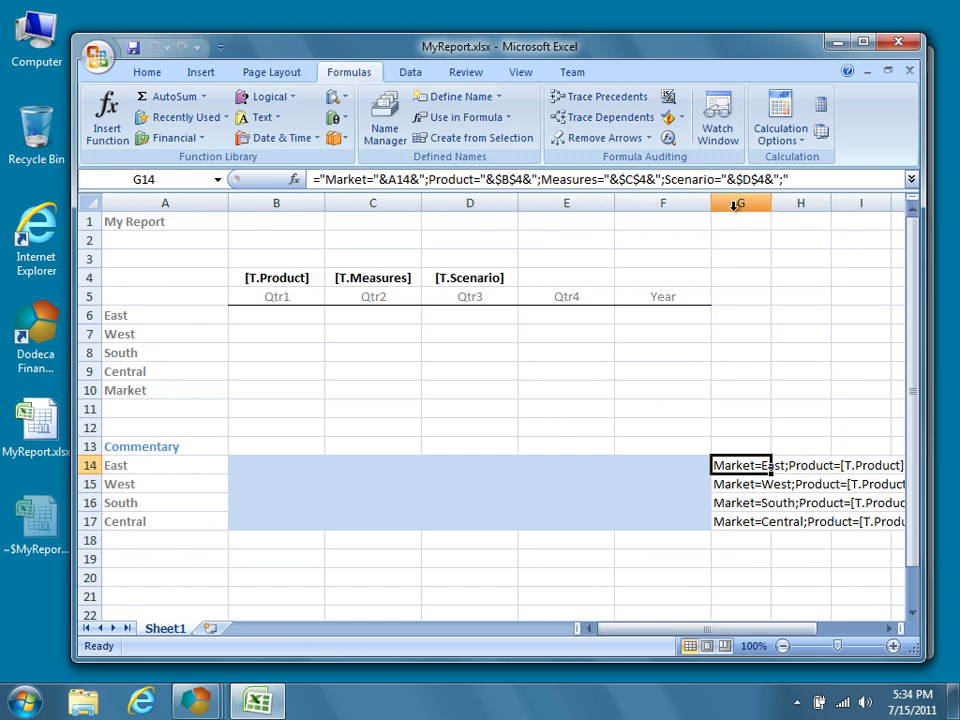
key("alt+Tab")
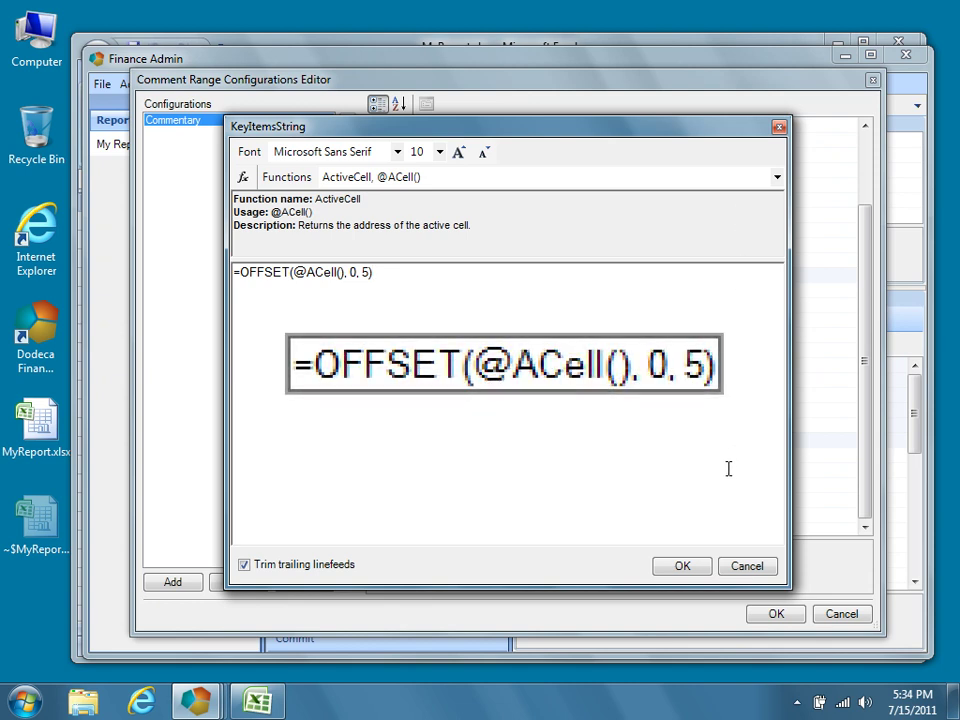
left_click(701, 576)
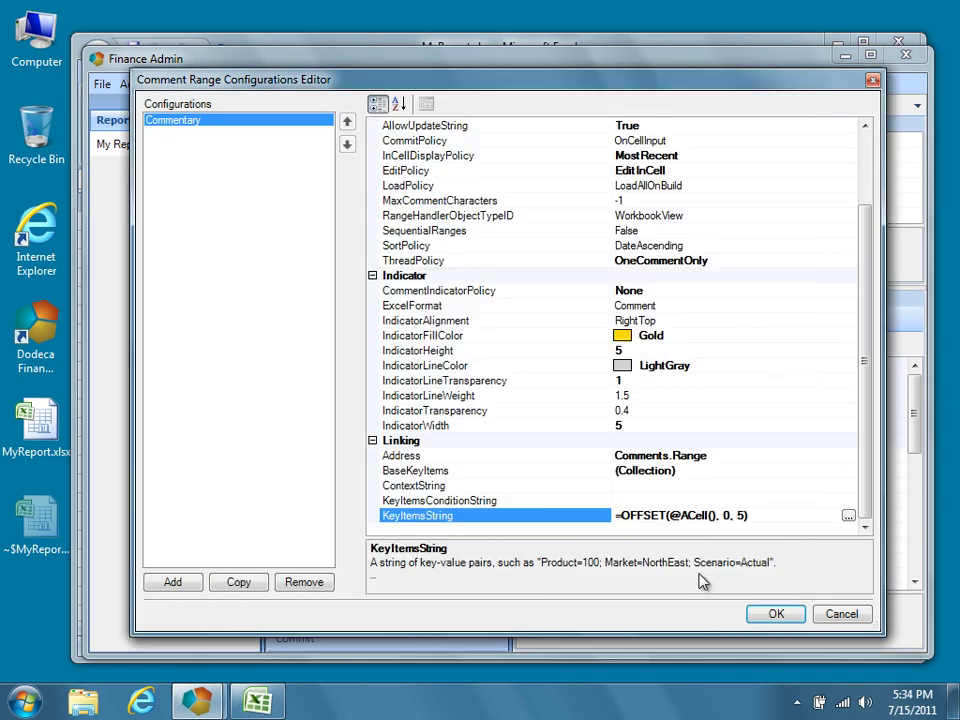
left_click(778, 614)
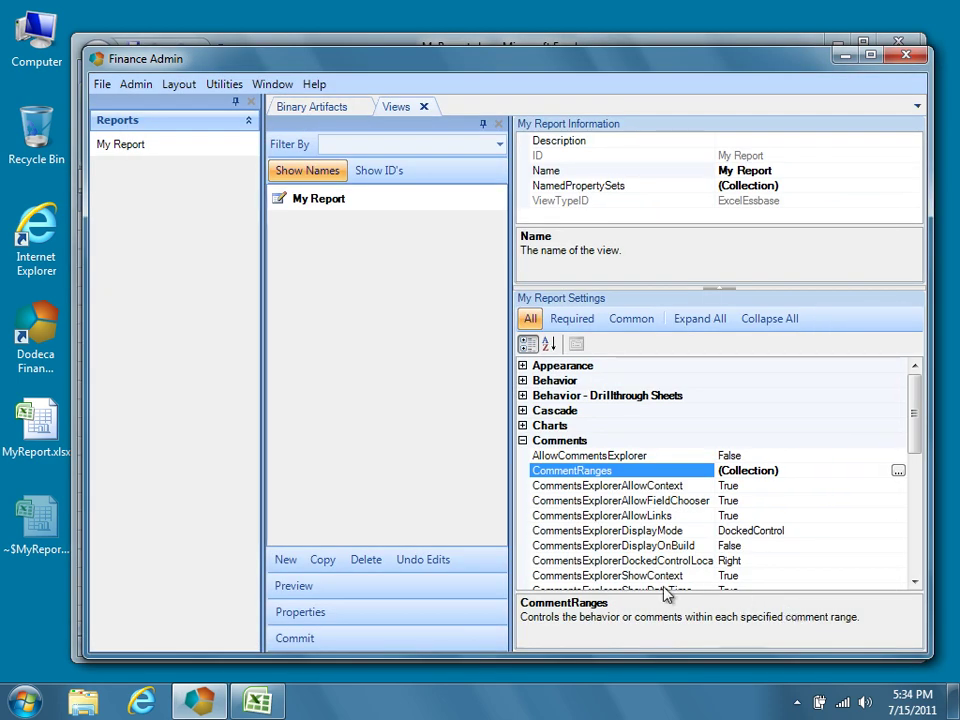
Preview My Report and confirm B14:F17 is named Comments.Range.
left_click(313, 586)
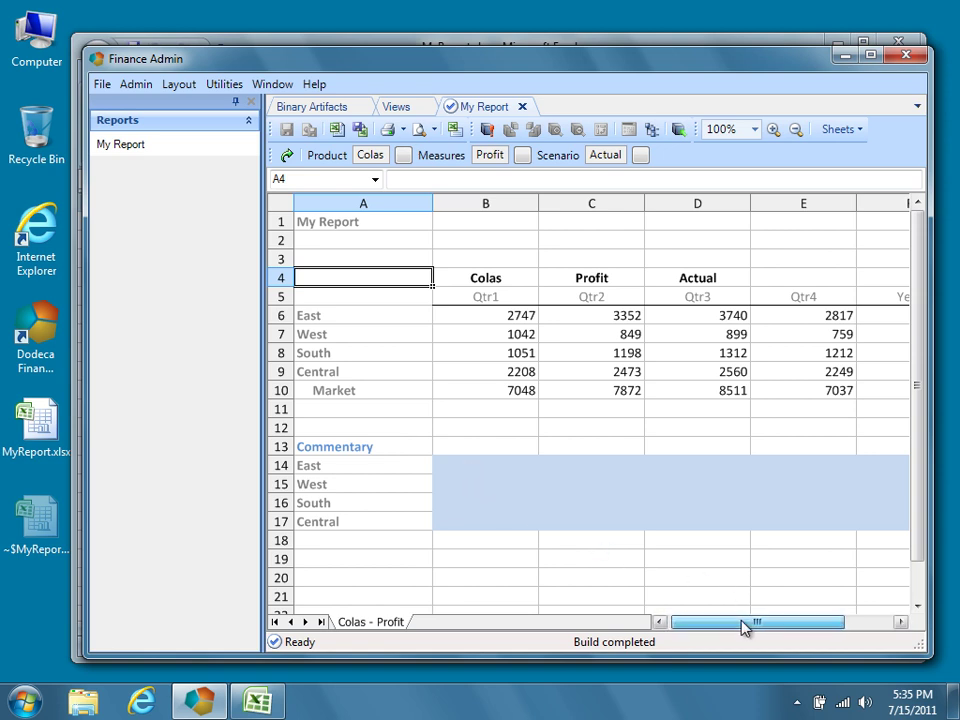
left_click_drag(746, 626, 762, 627)
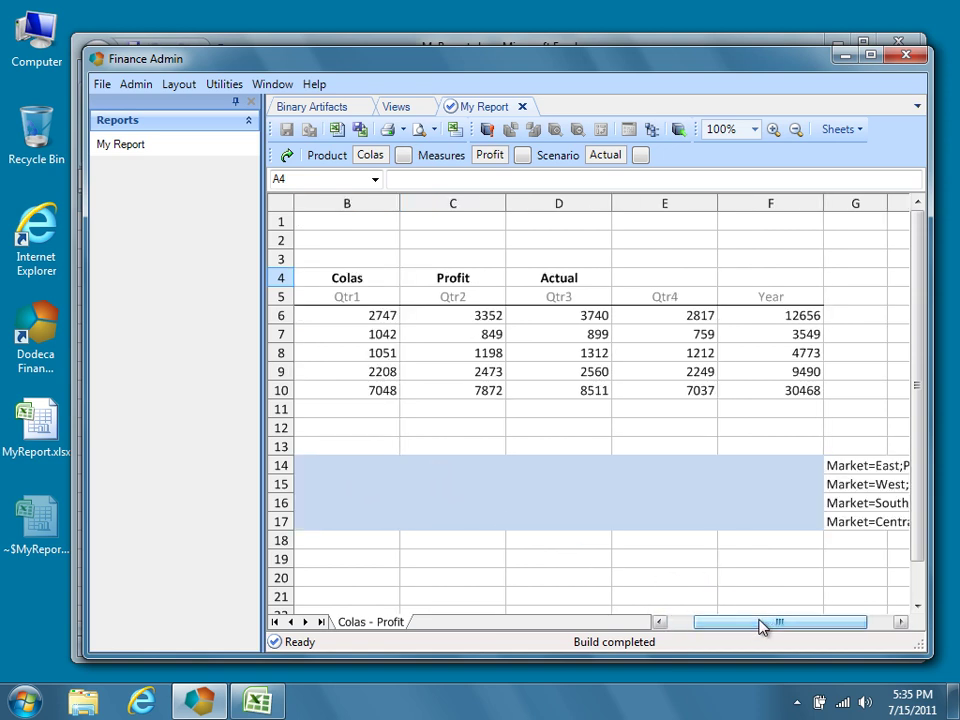
left_click(724, 521)
left_click_drag(617, 517, 400, 470)
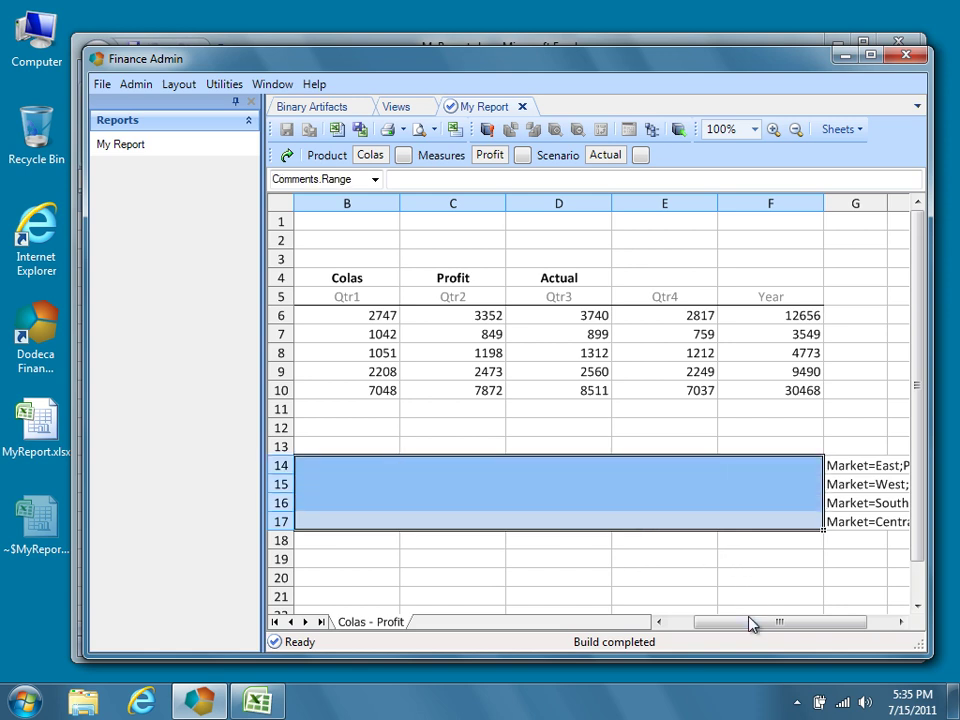
left_click_drag(750, 626, 726, 626)
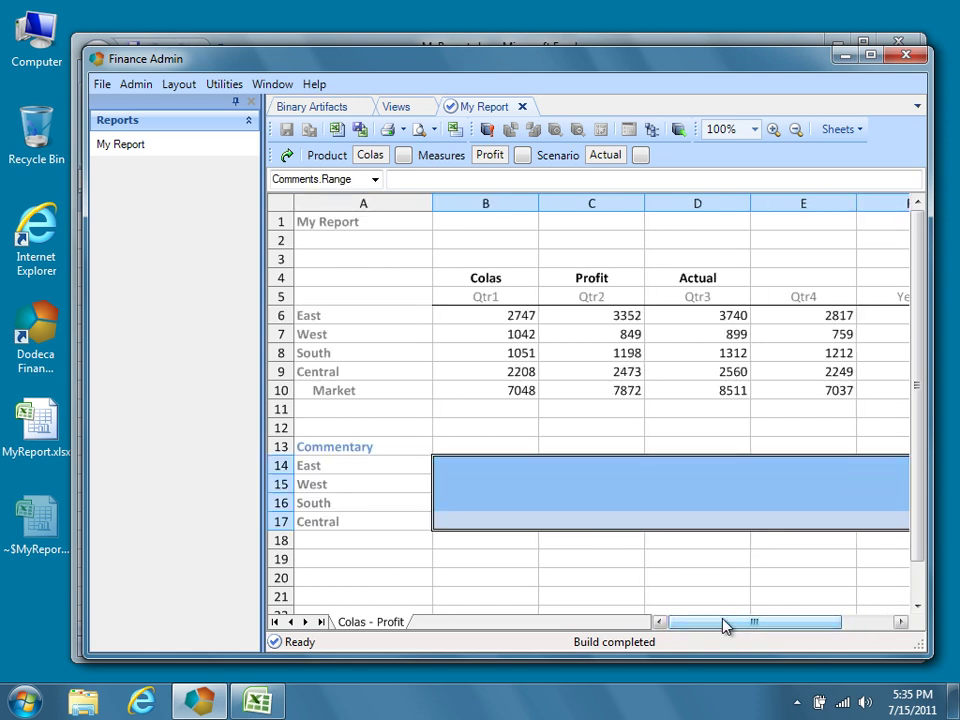
Enter 'This is a comment...' for East and 'This is another comment...' for West.
left_click(534, 469)
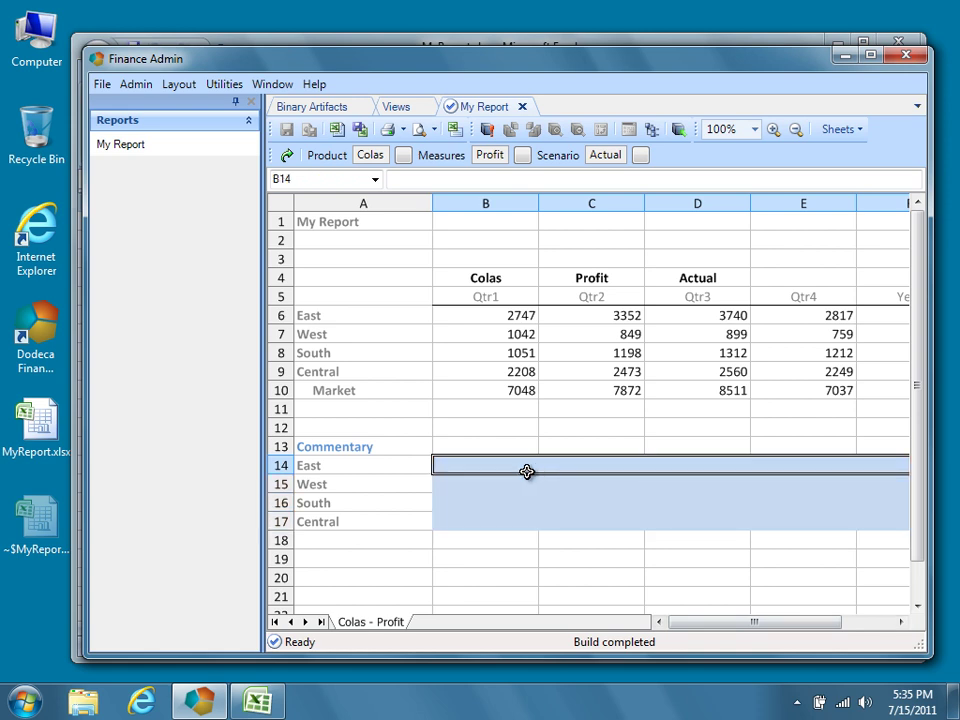
type("This is a")
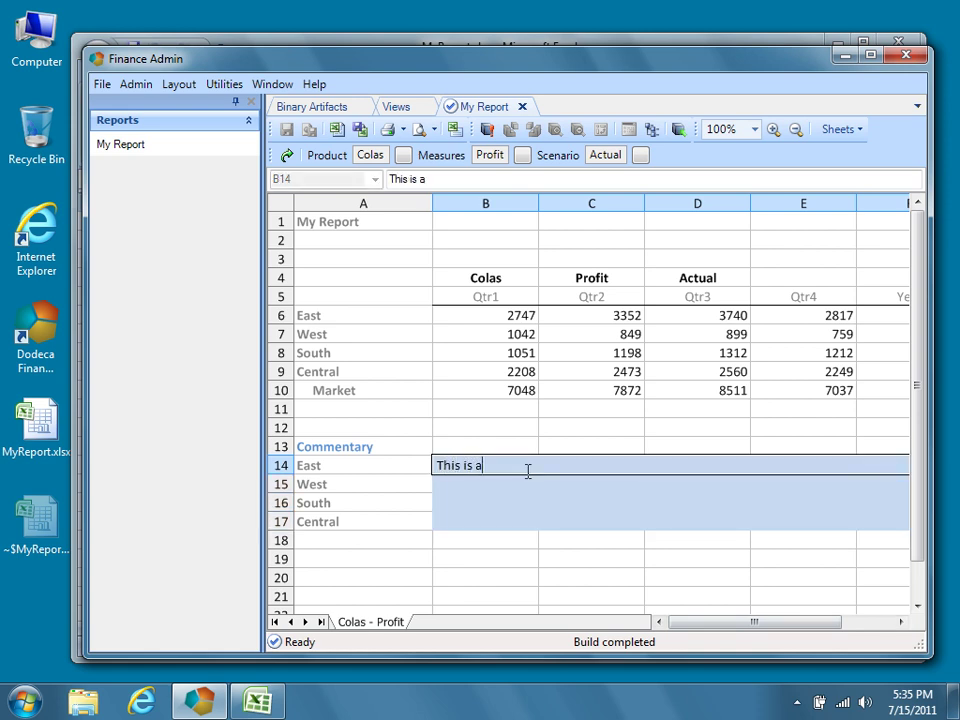
type(" comment...")
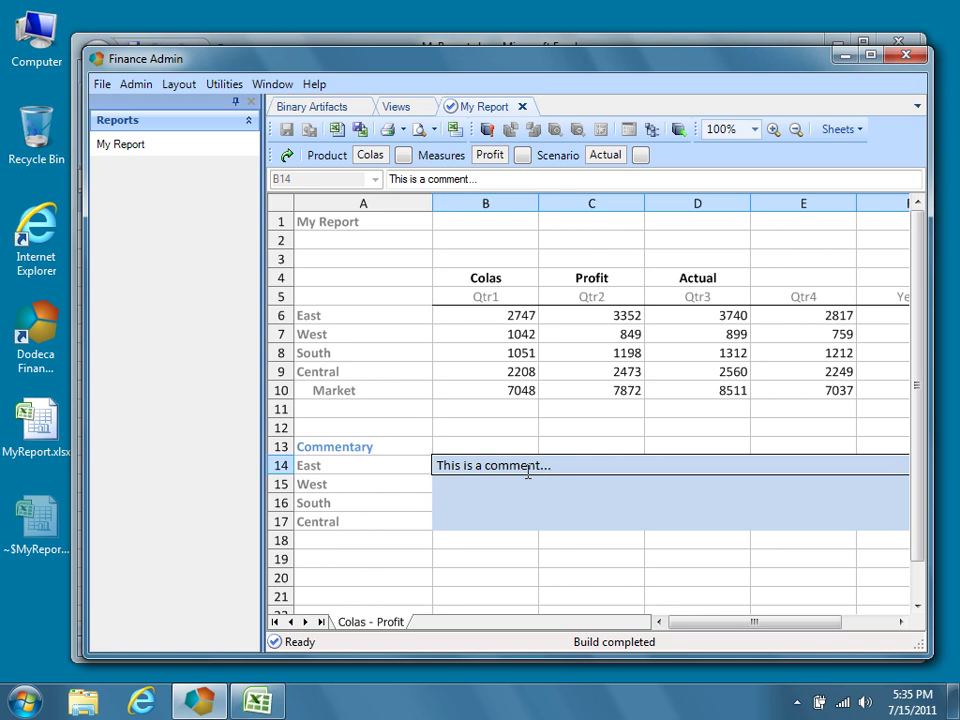
left_click(510, 481)
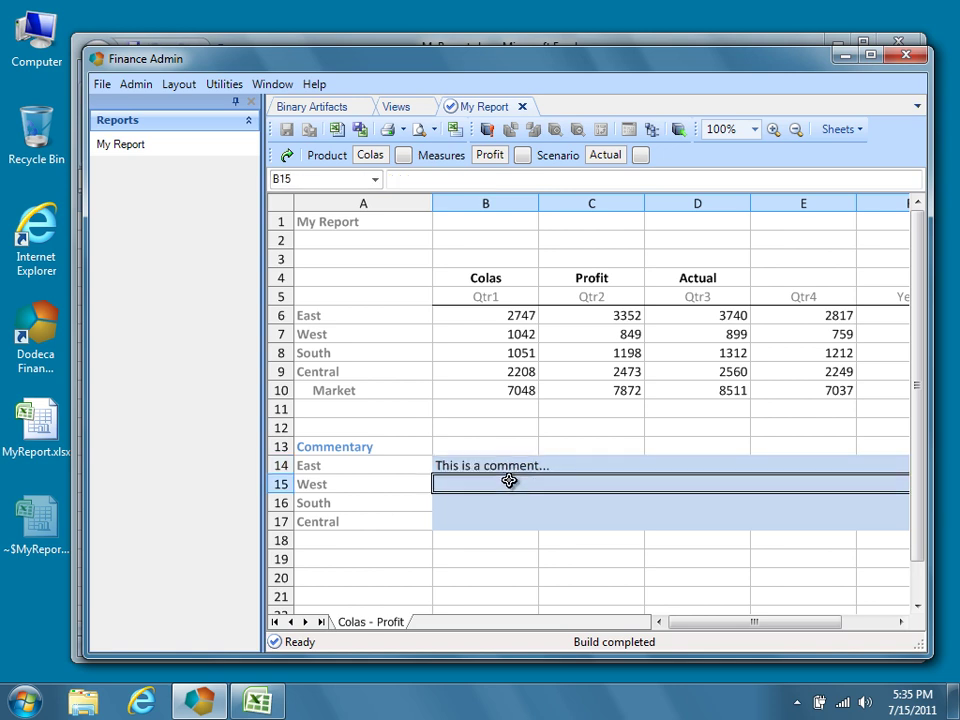
type("This is a")
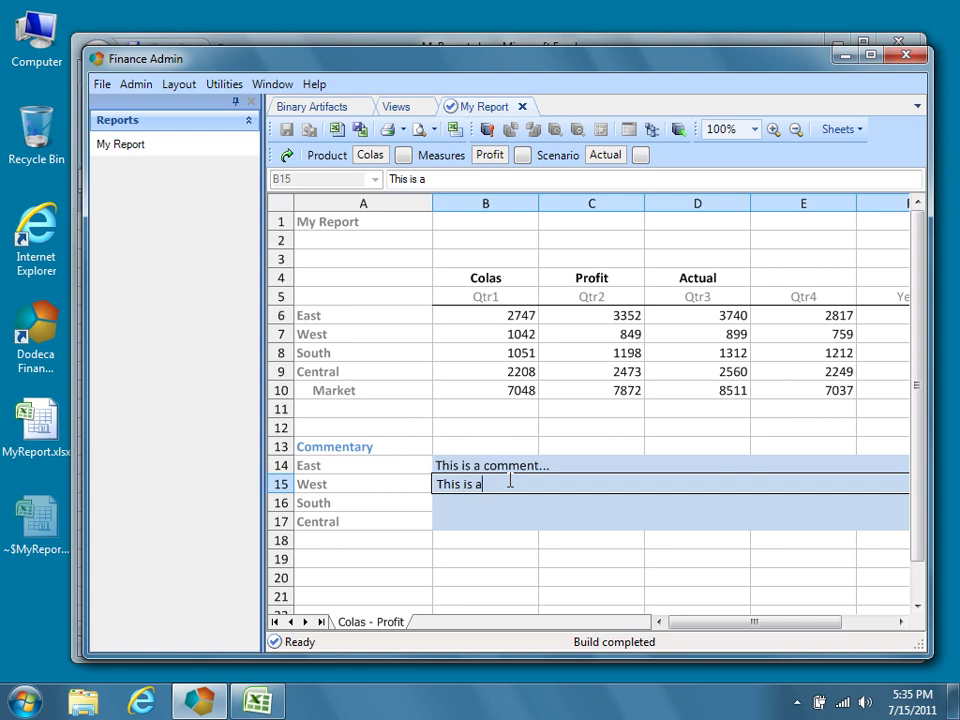
type("nother comment...")
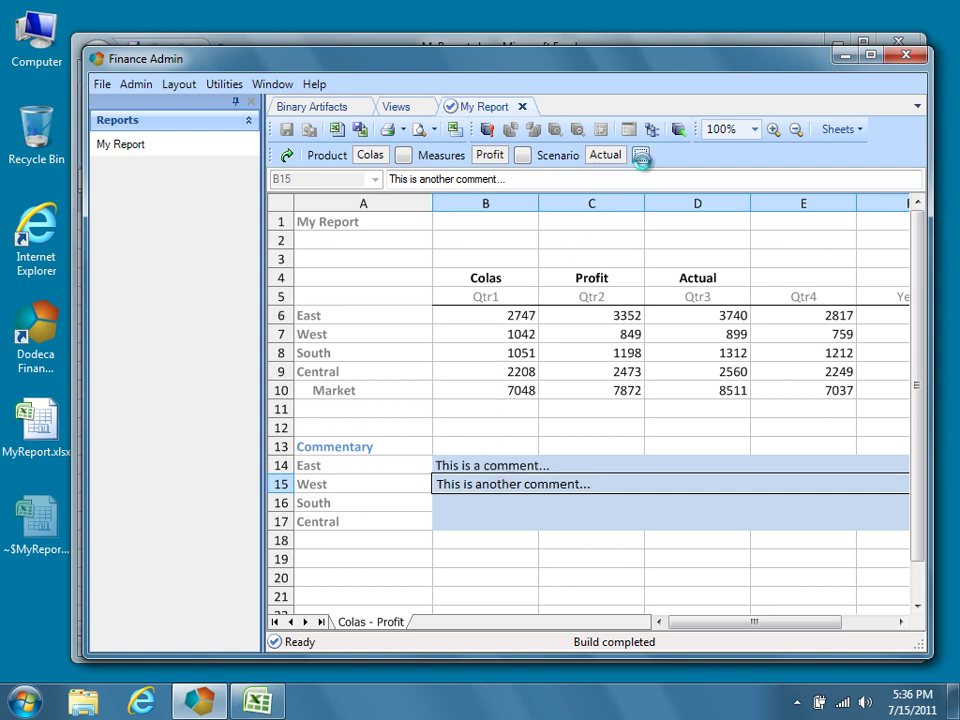
Rebuild My Report for the Budget scenario and check the commentary is empty.
left_click(640, 156)
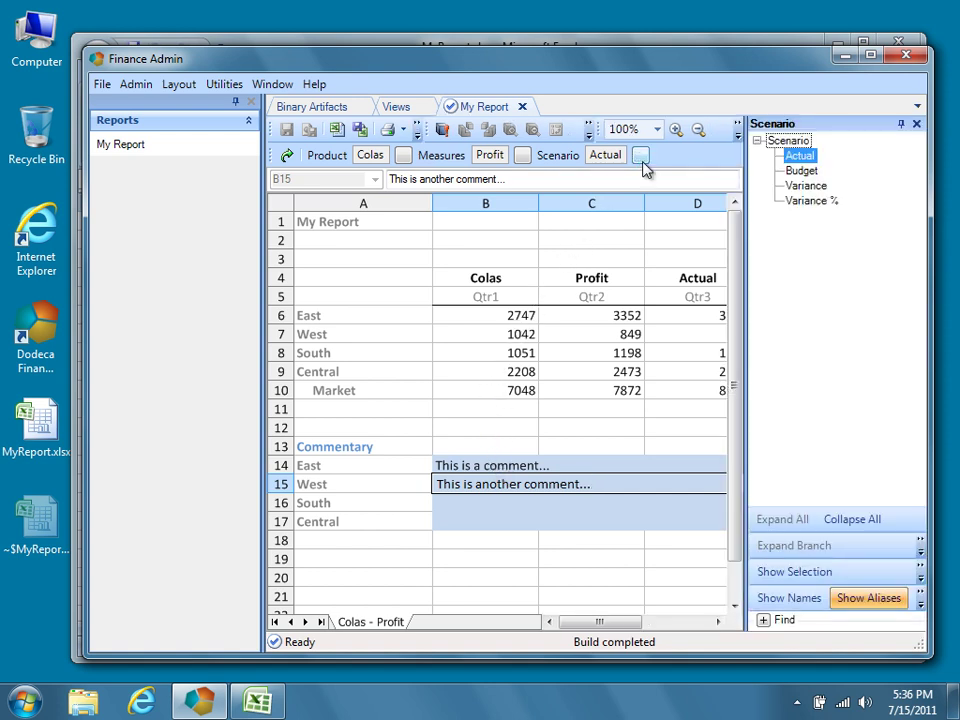
left_click(797, 171)
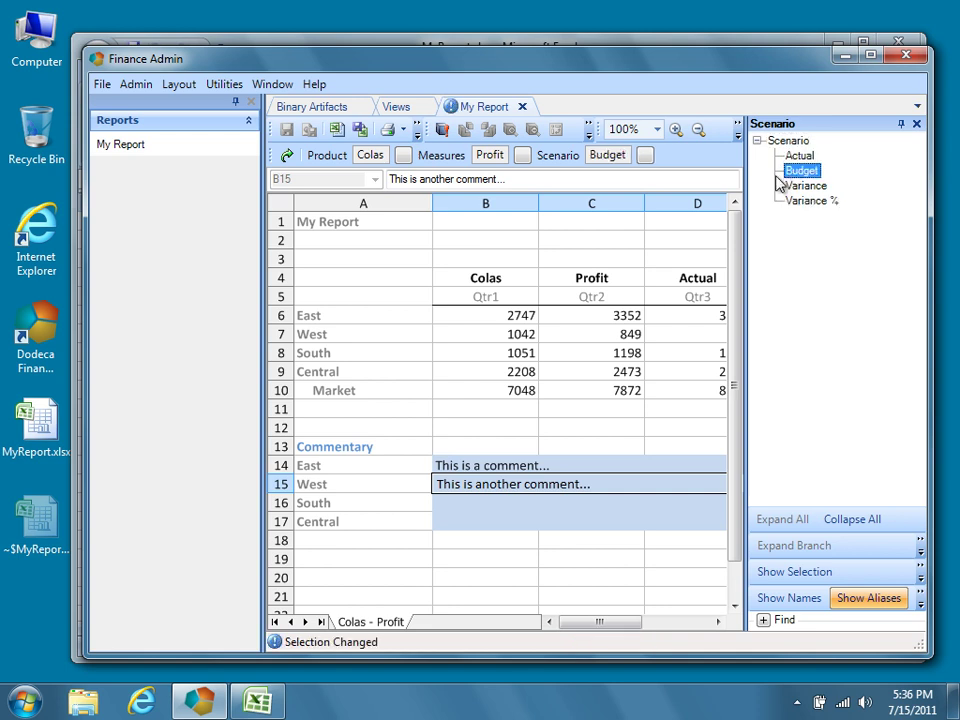
left_click(288, 157)
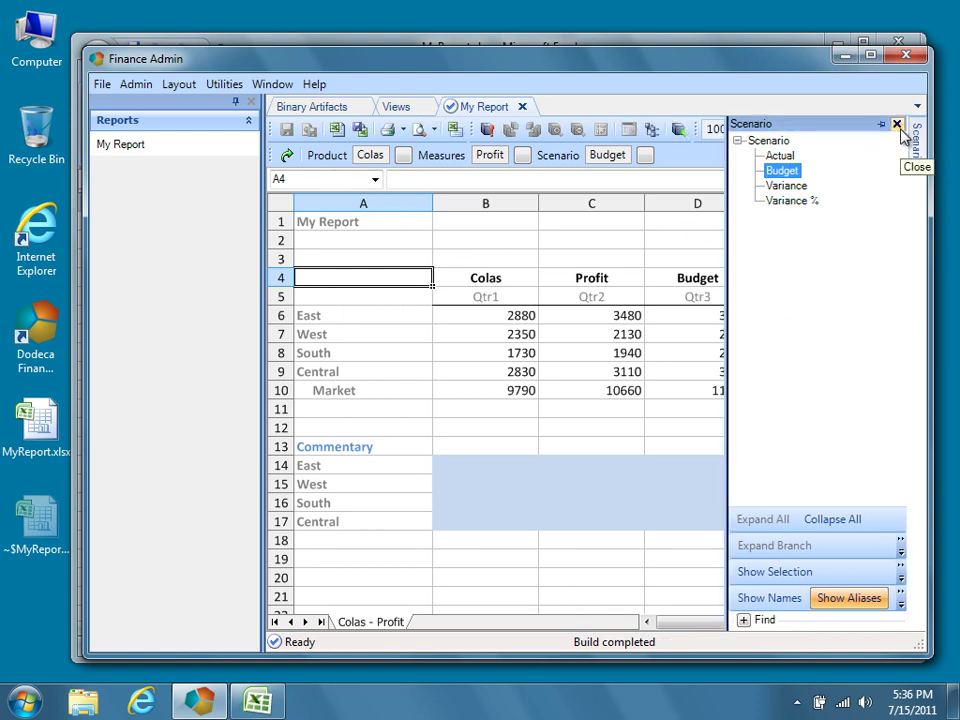
left_click(900, 126)
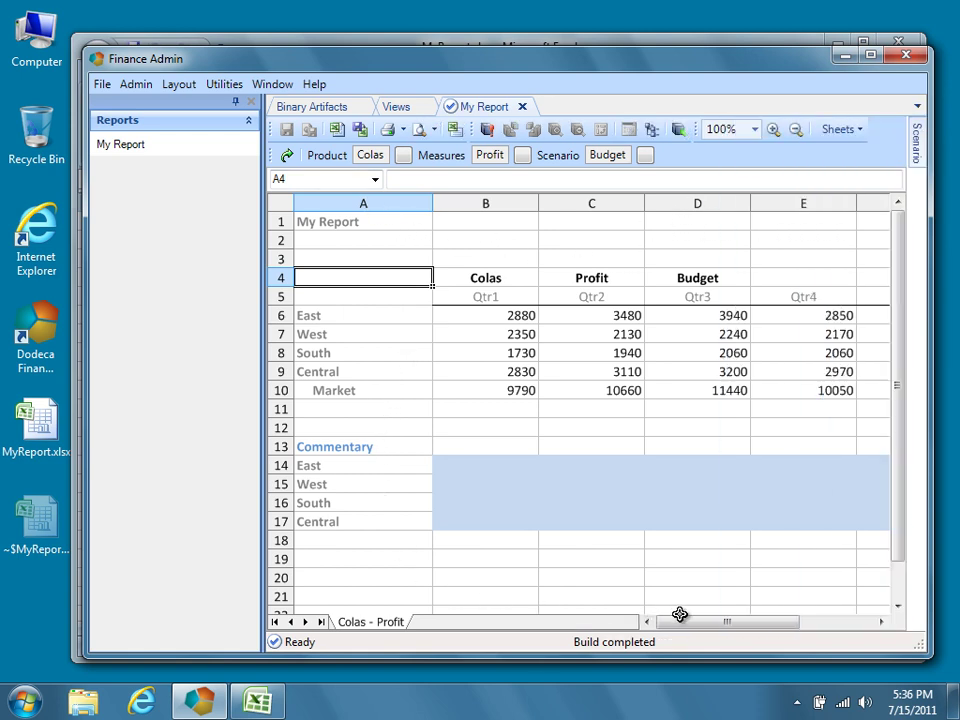
mouse_move(690, 626)
left_mouse_down()
mouse_move(735, 625)
mouse_move(686, 621)
left_mouse_up()
Rebuild My Report for the Actual scenario so the East and West comments return.
left_click(648, 157)
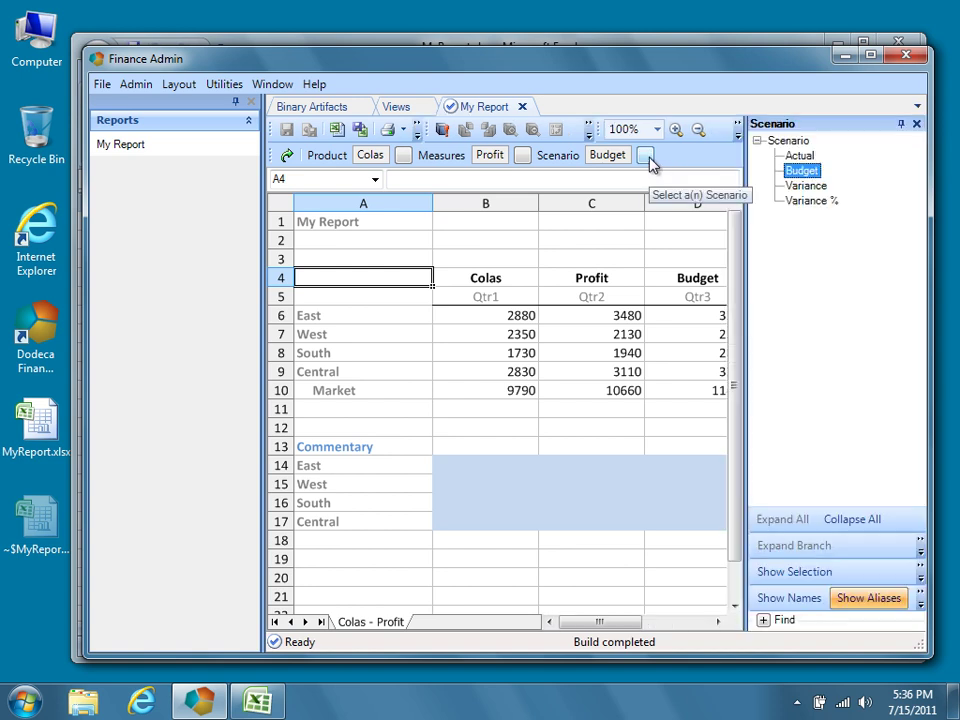
left_click(798, 156)
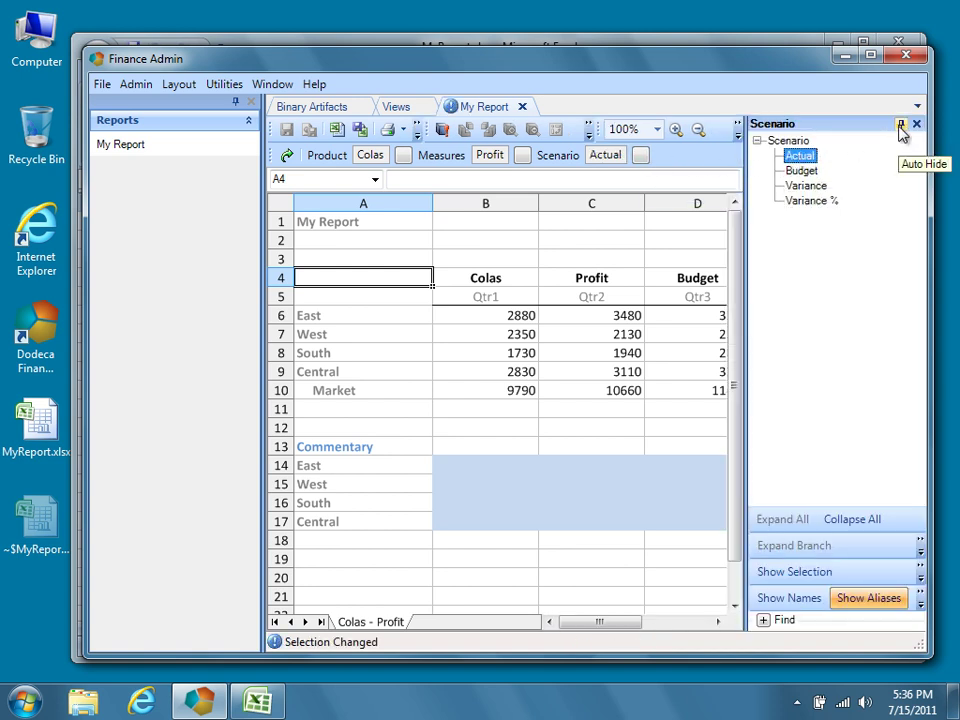
left_click(900, 125)
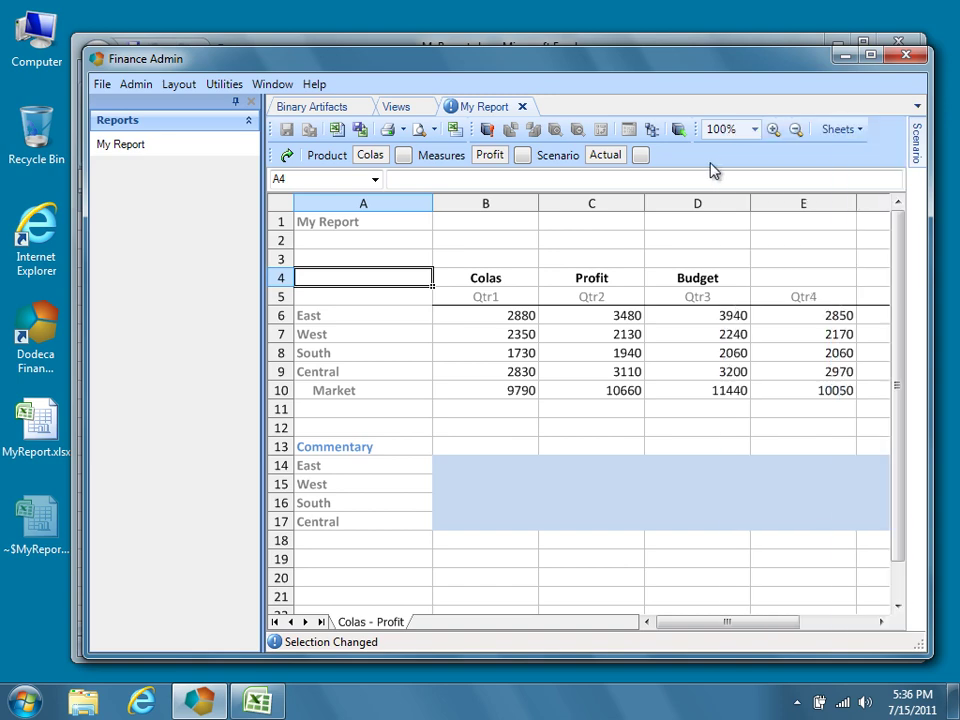
left_click(289, 155)
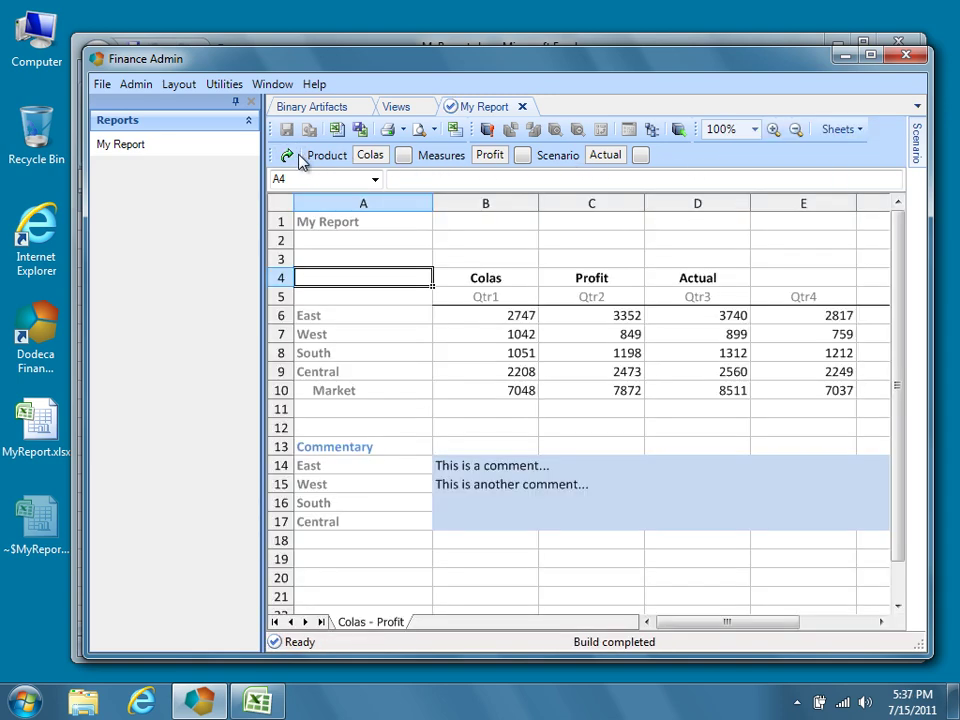
Commit all pending view changes, including the Commentary range, from the Views list.
left_click(405, 112)
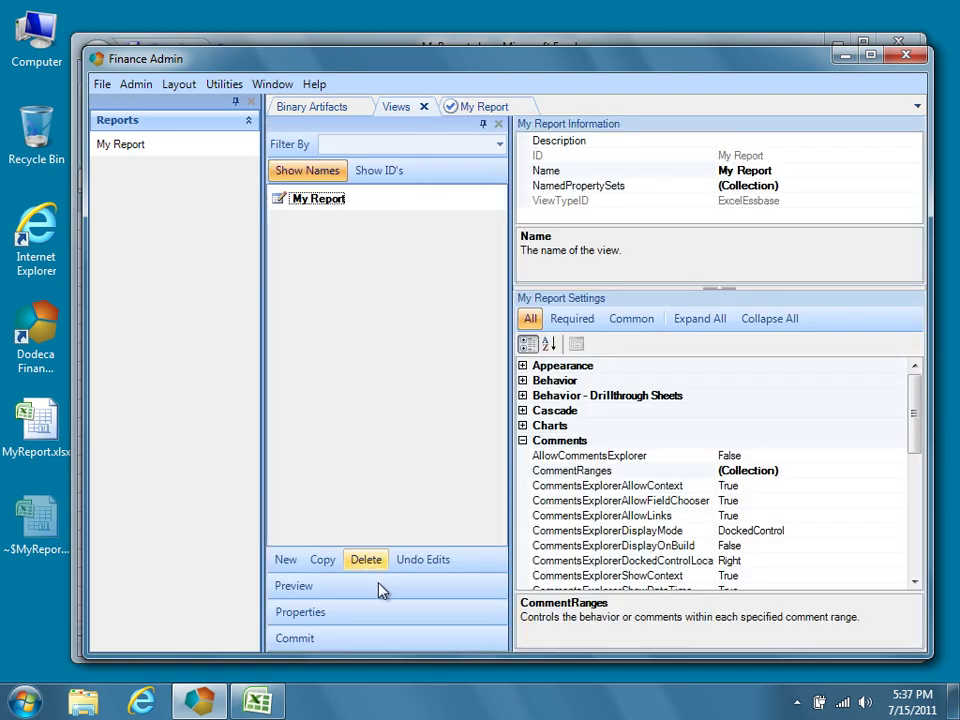
left_click(318, 640)
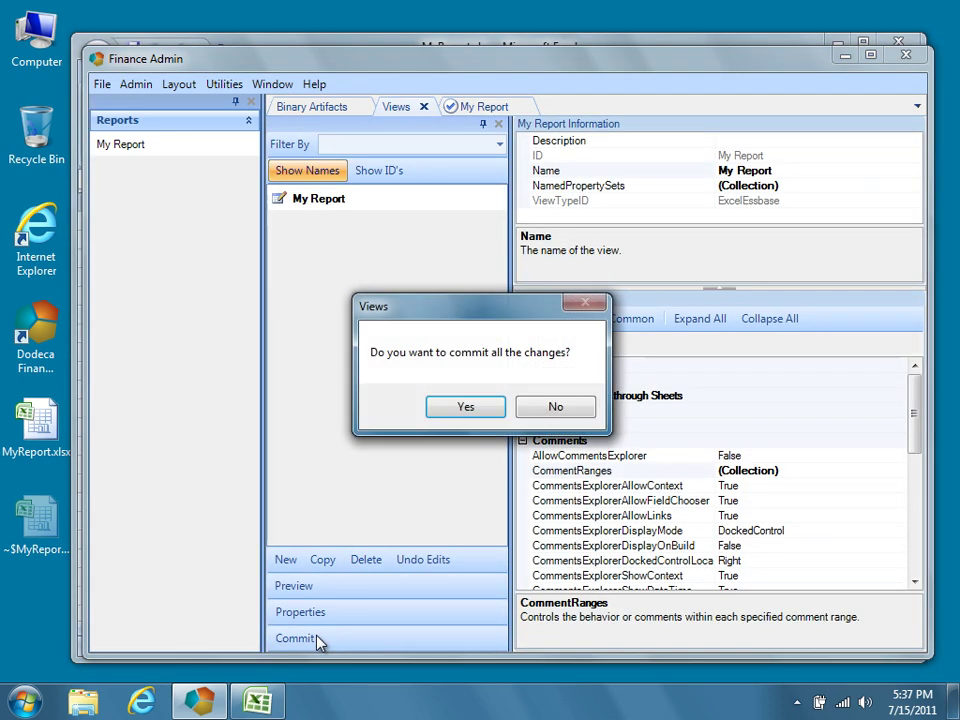
left_click(478, 408)
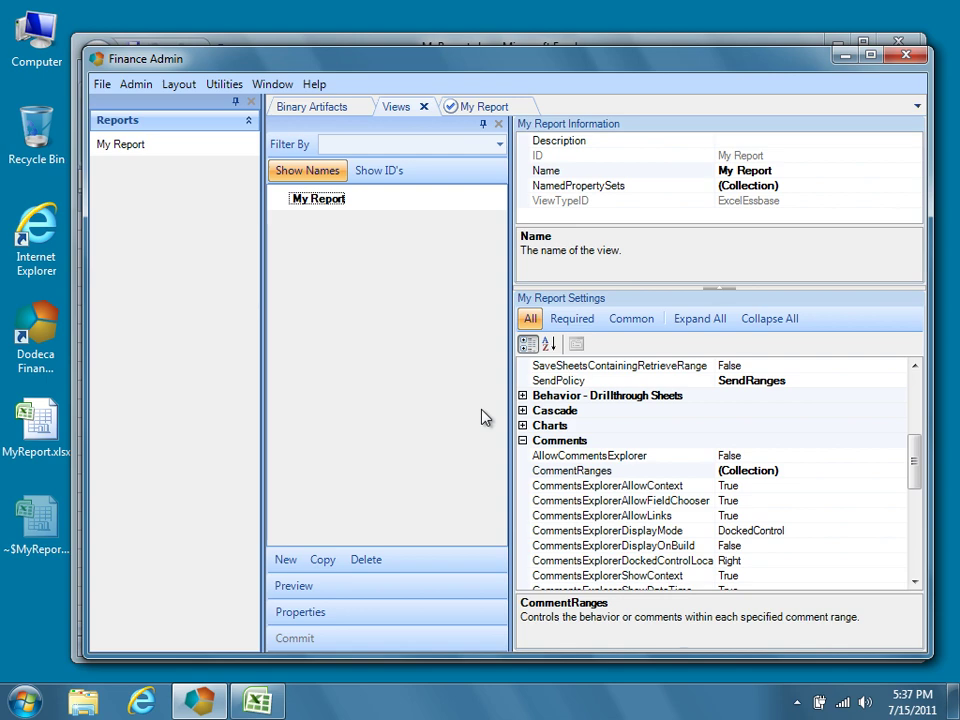
Hide column G with the Market key strings in Excel's MyReport.xlsx.
key("alt+Tab")
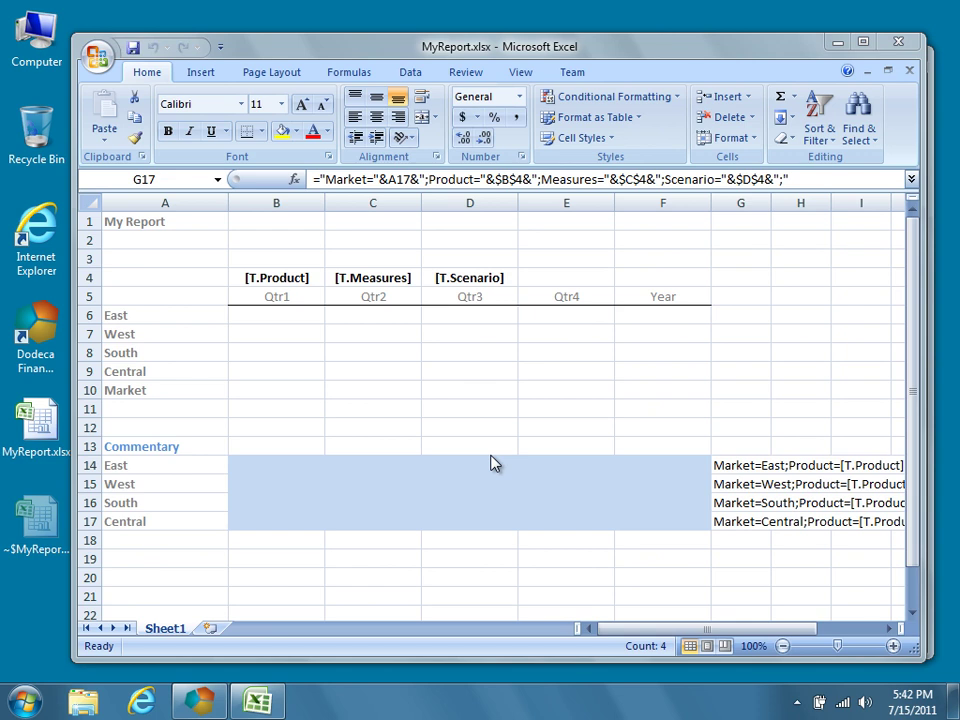
left_click(754, 207)
right_click(754, 207)
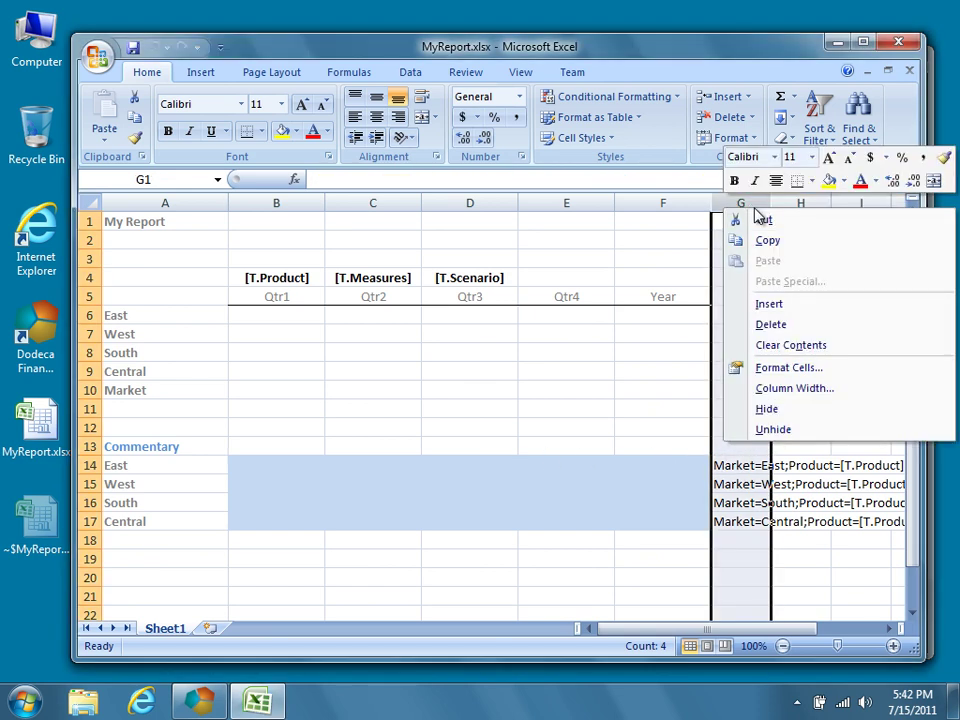
left_click(782, 411)
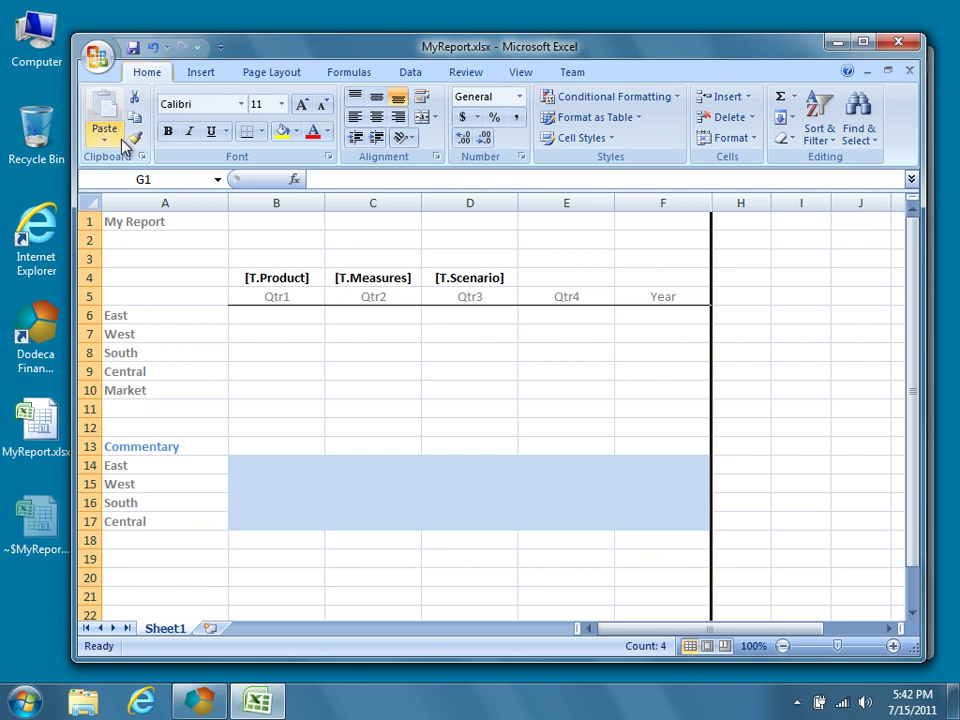
left_click(124, 275)
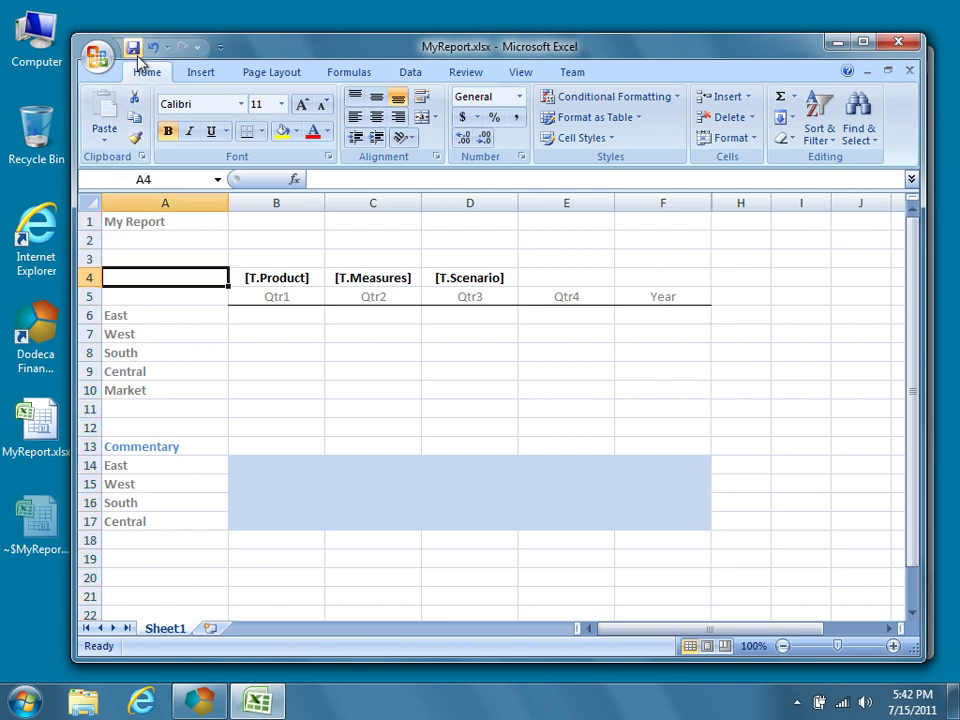
Import MyReport.xlsx into the My Report binary artifact, commit it, and close My Report.
key("alt+Tab")
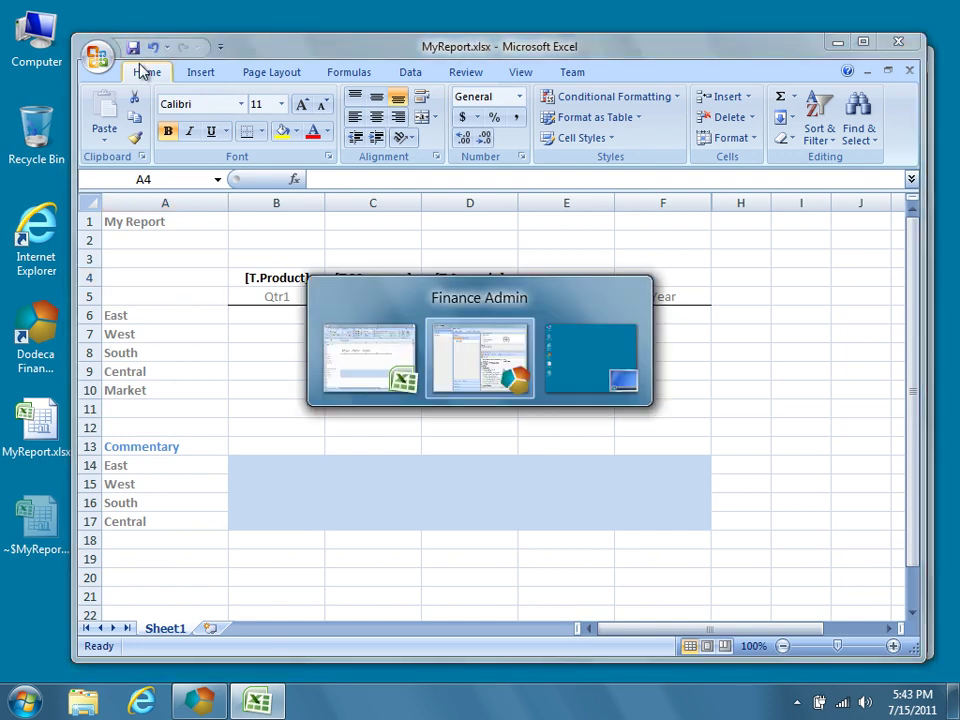
left_click(298, 107)
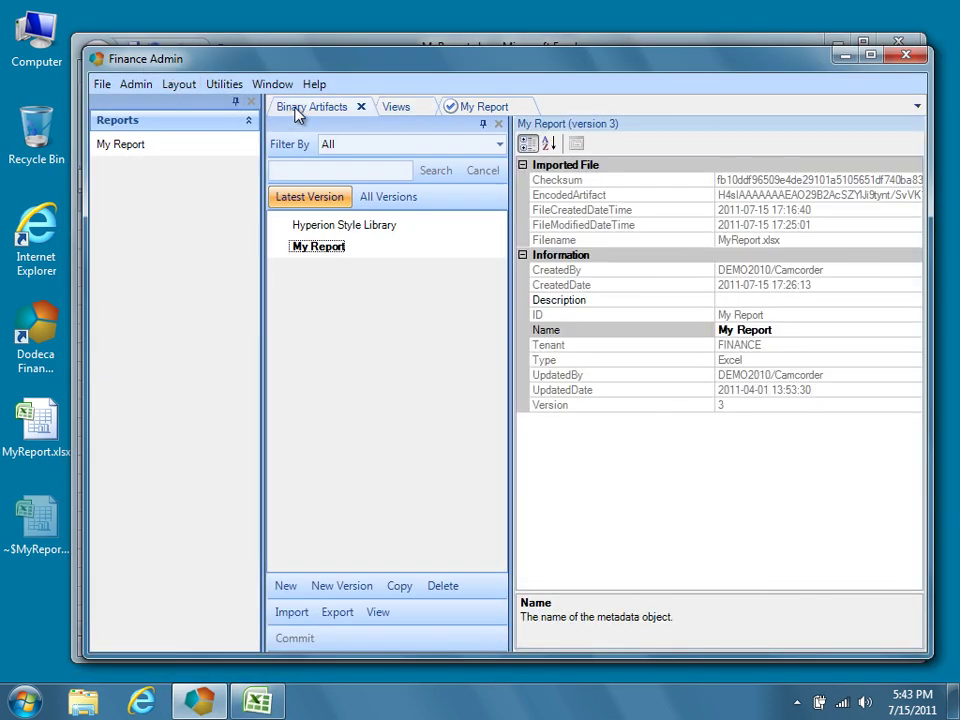
left_click(304, 616)
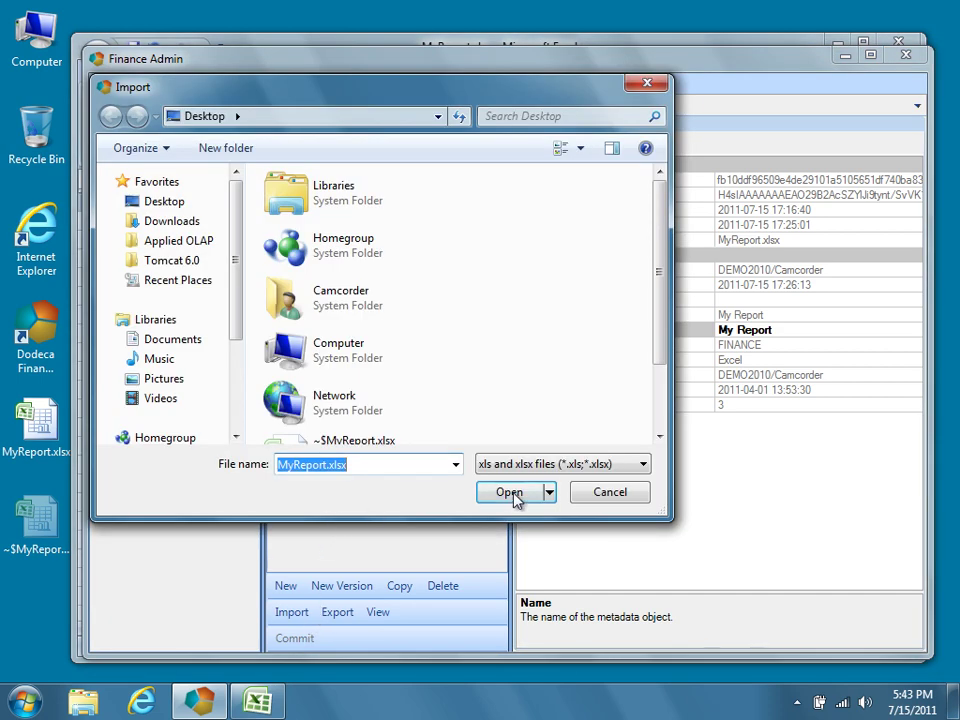
left_click(512, 495)
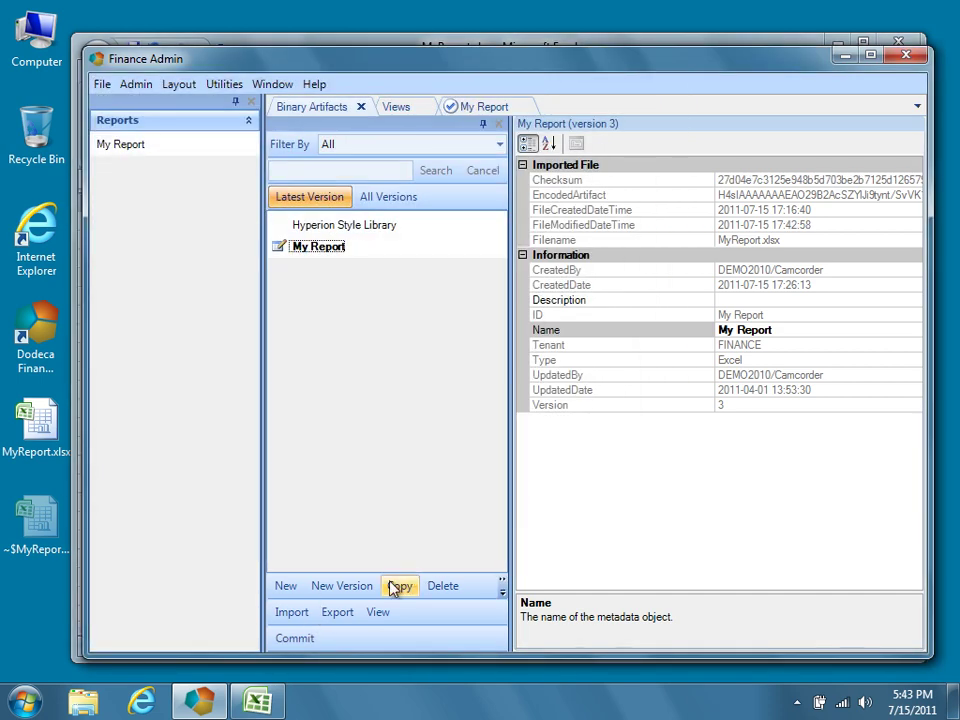
left_click(316, 638)
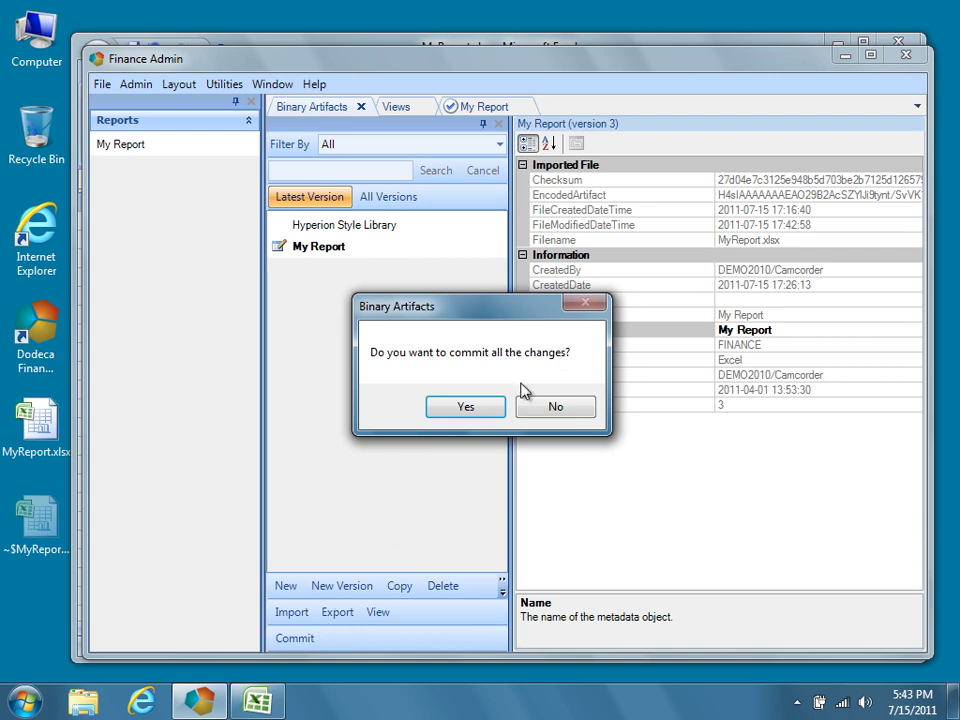
left_click(497, 410)
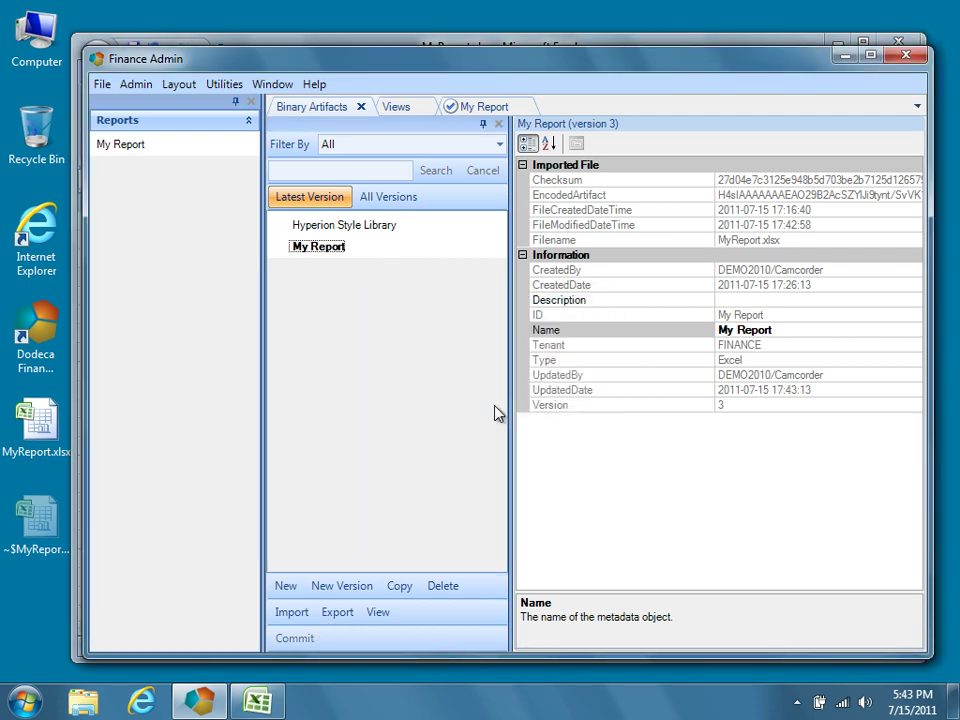
left_click(522, 106)
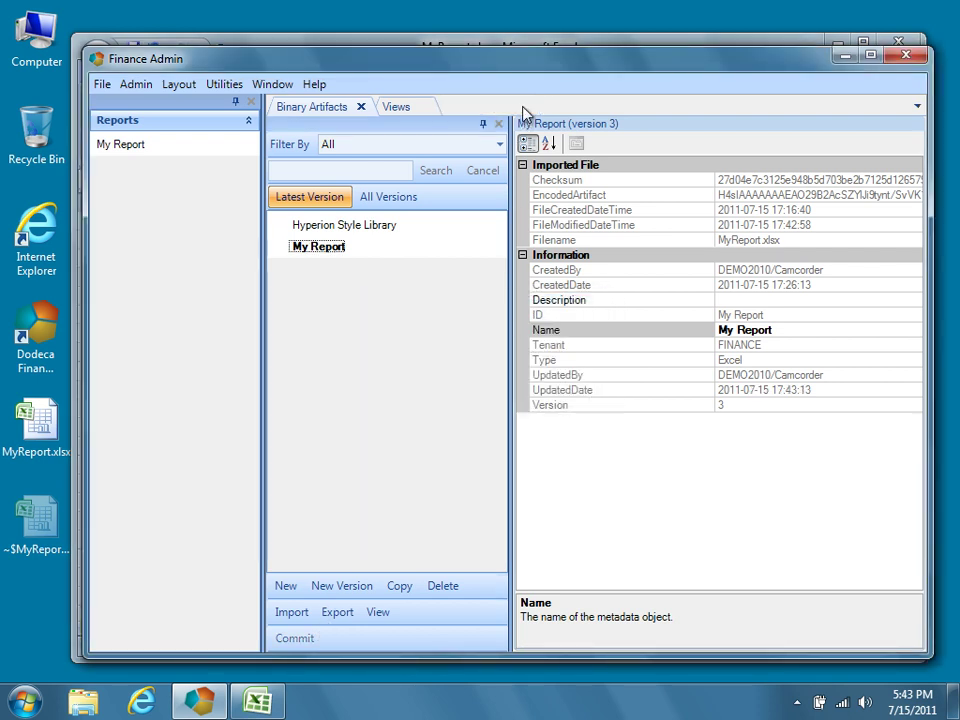
Reopen My Report and check the East and West comments show with column G hidden.
double_click(171, 152)
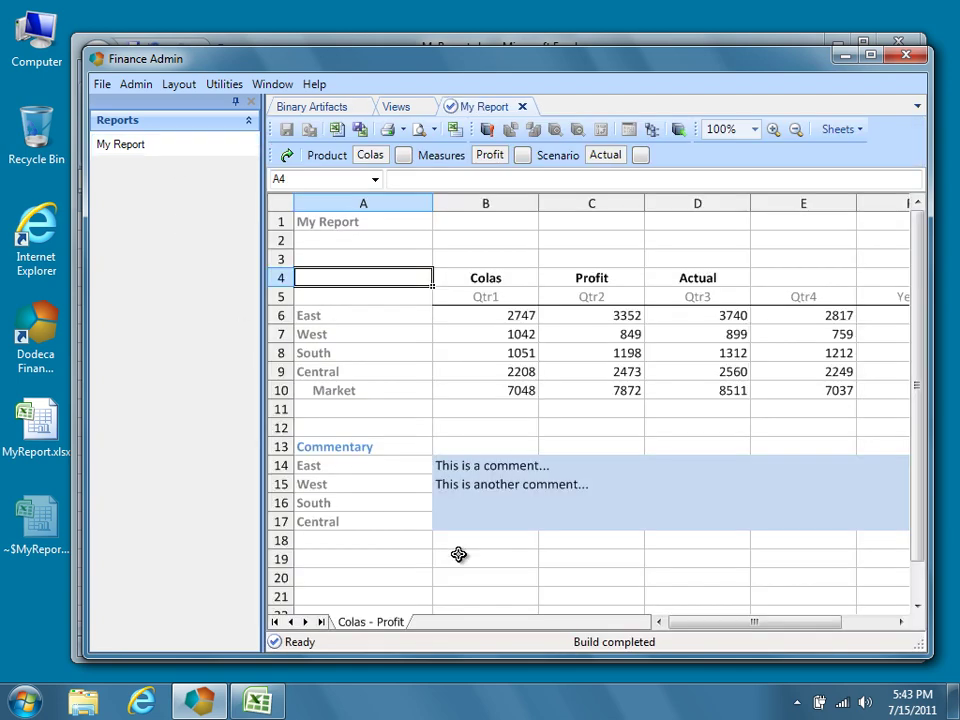
left_click_drag(746, 630, 664, 625)
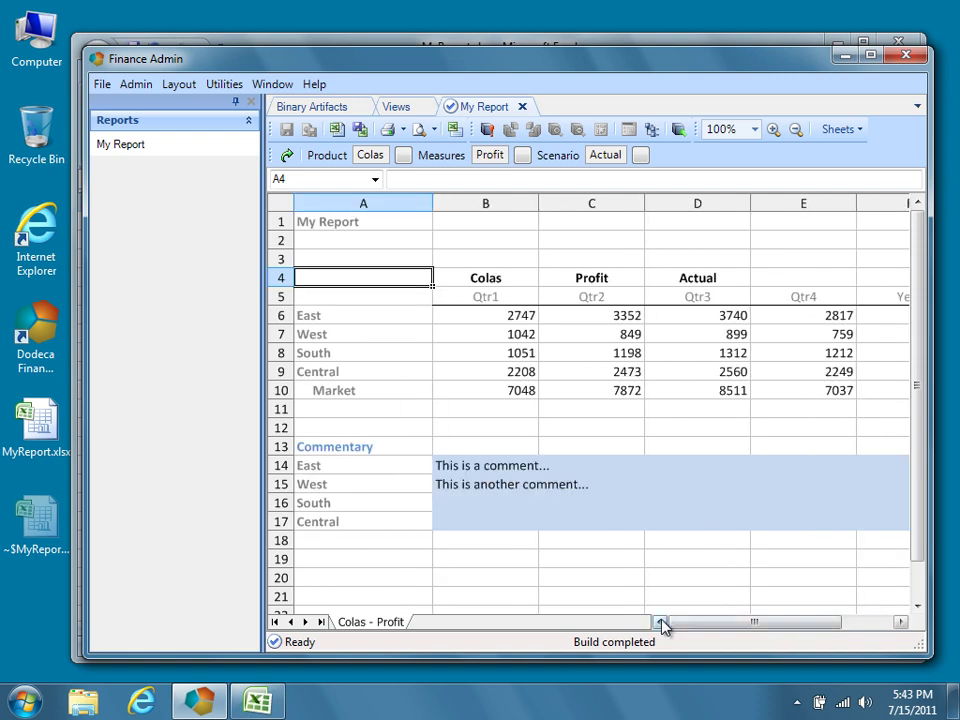